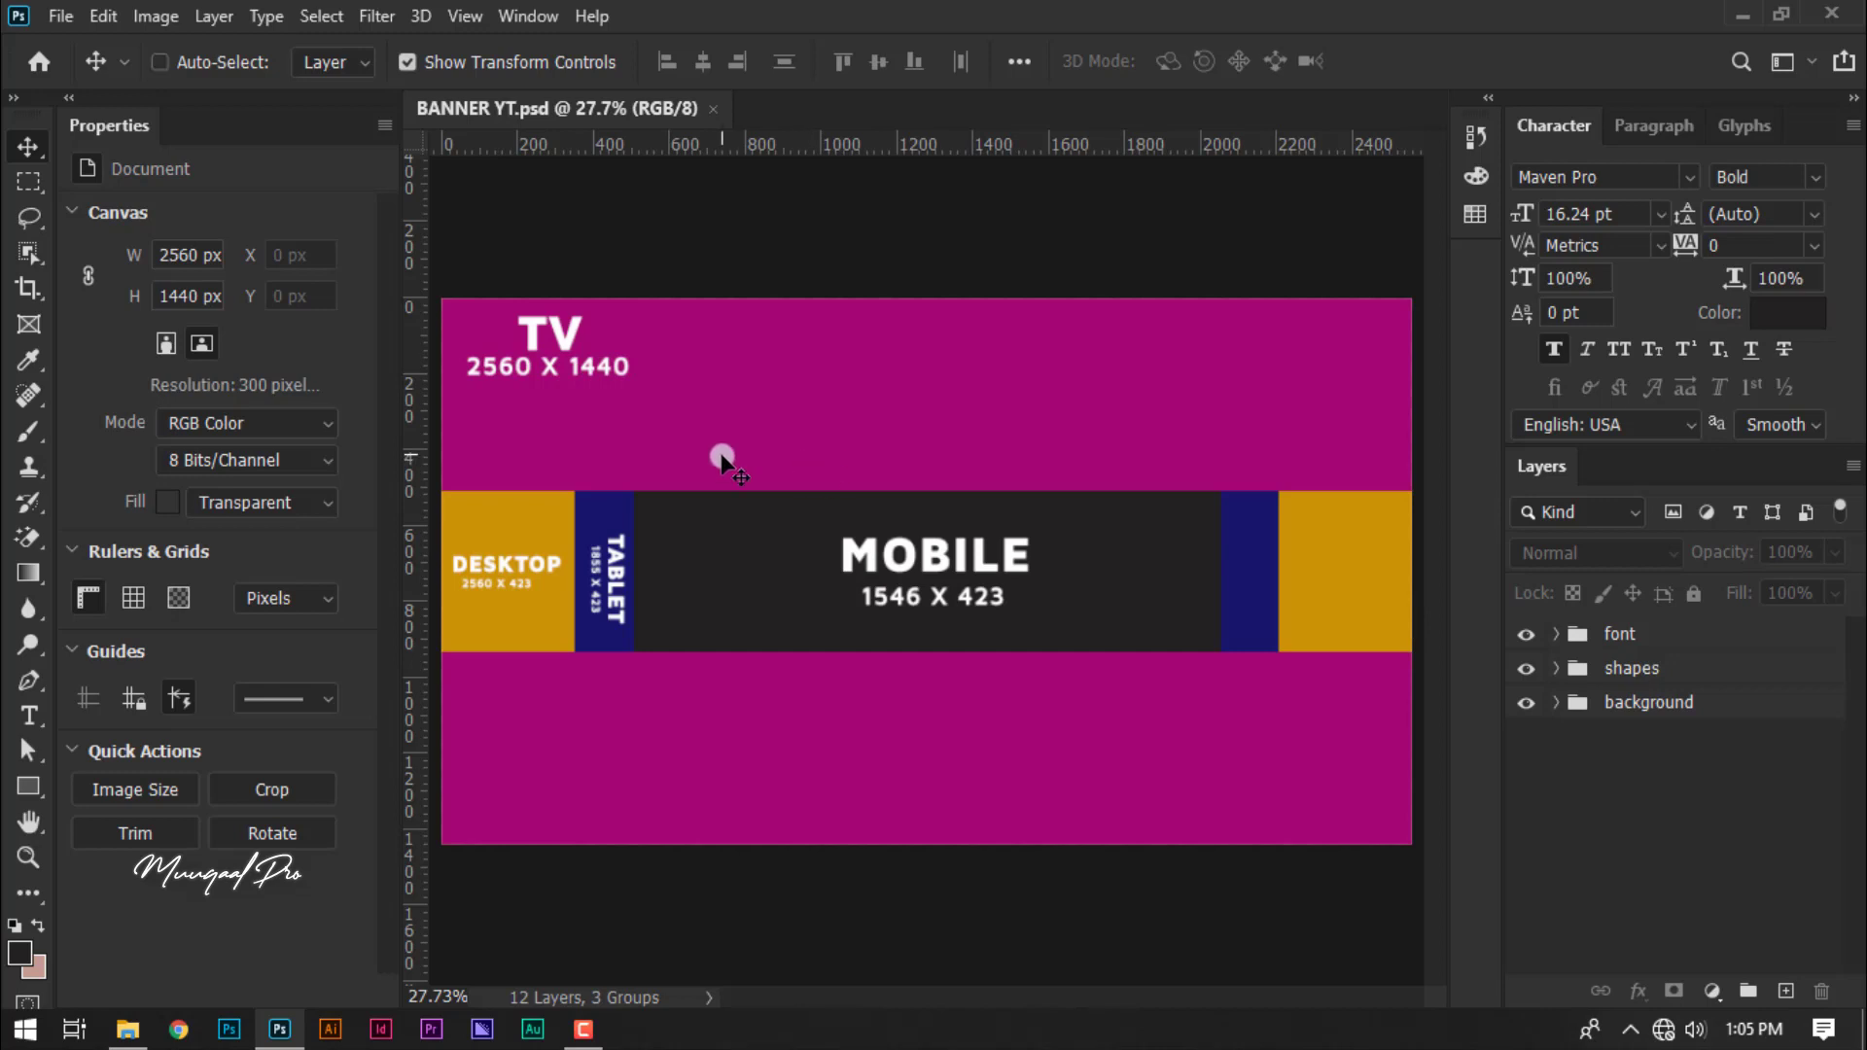
- Create a white RGB document named "banner yt", 2560 x 1440 px at 300 pixels/inch
key(ctrl+n)
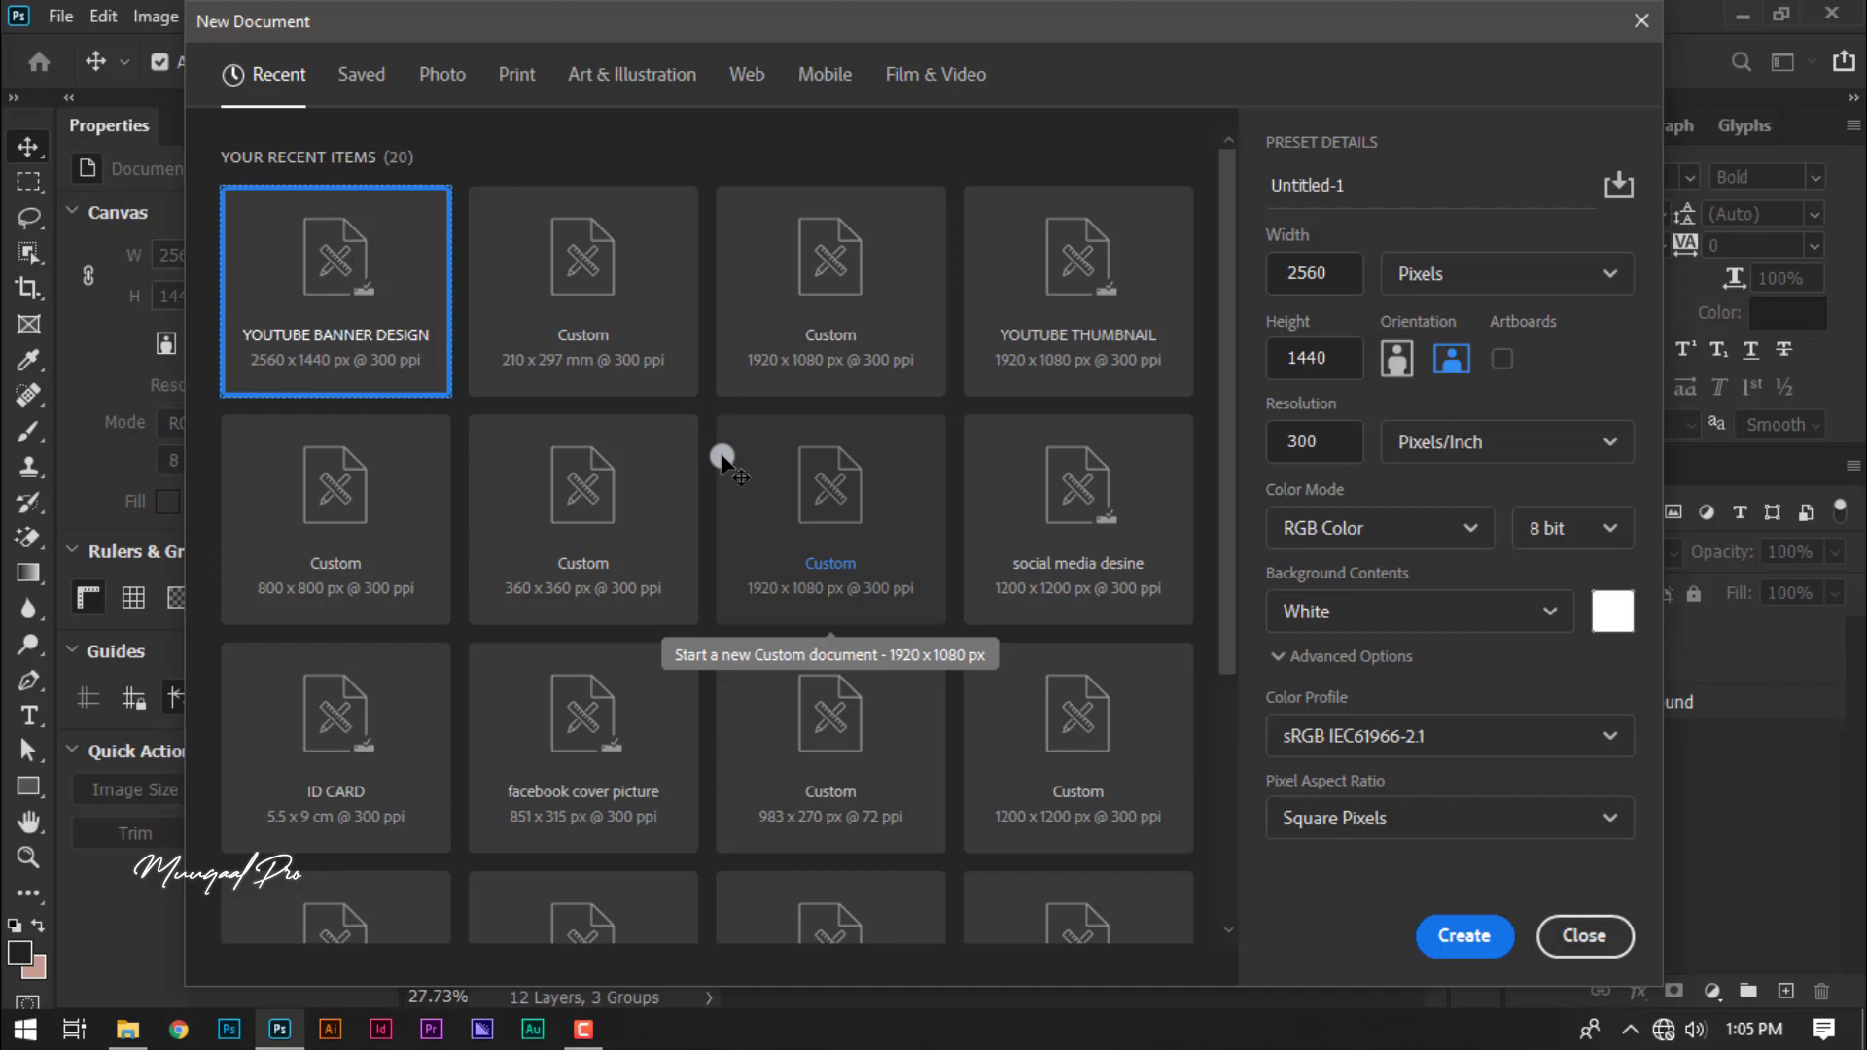
double_click(1330, 277)
text(256)
click(1256, 186)
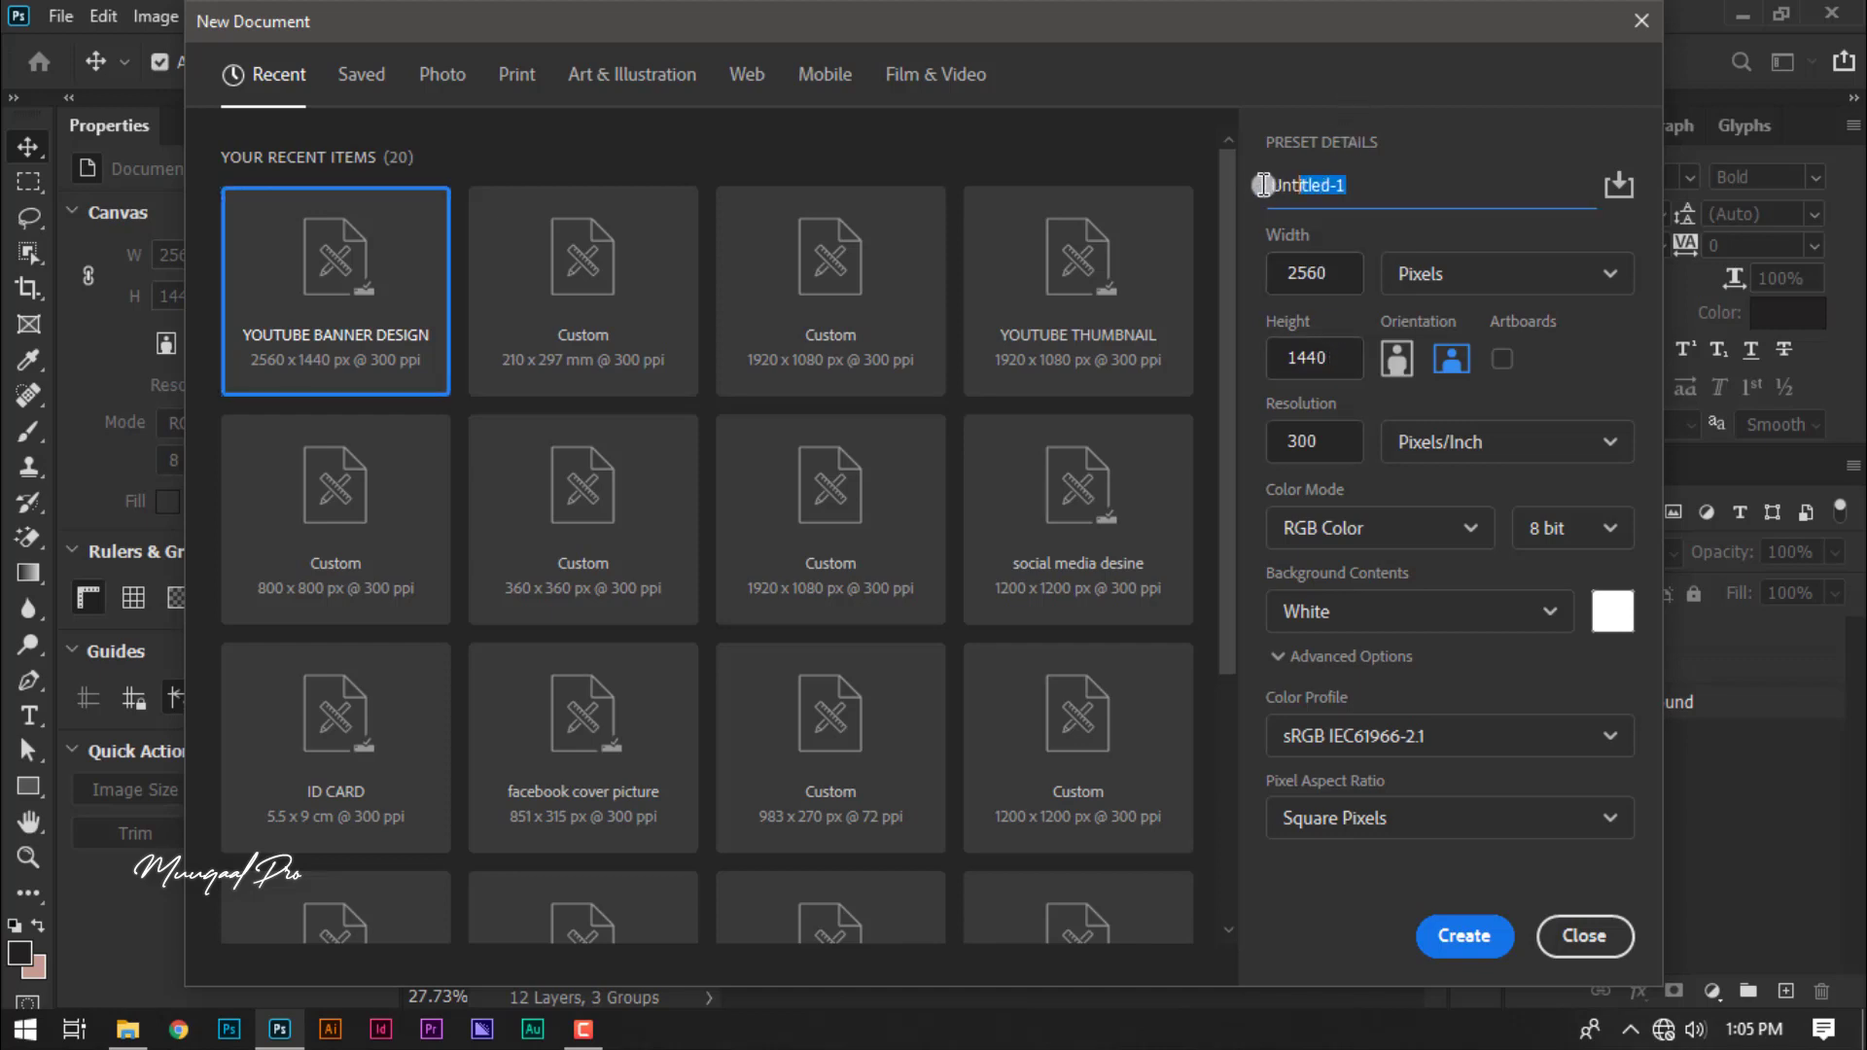
text(banner yt)
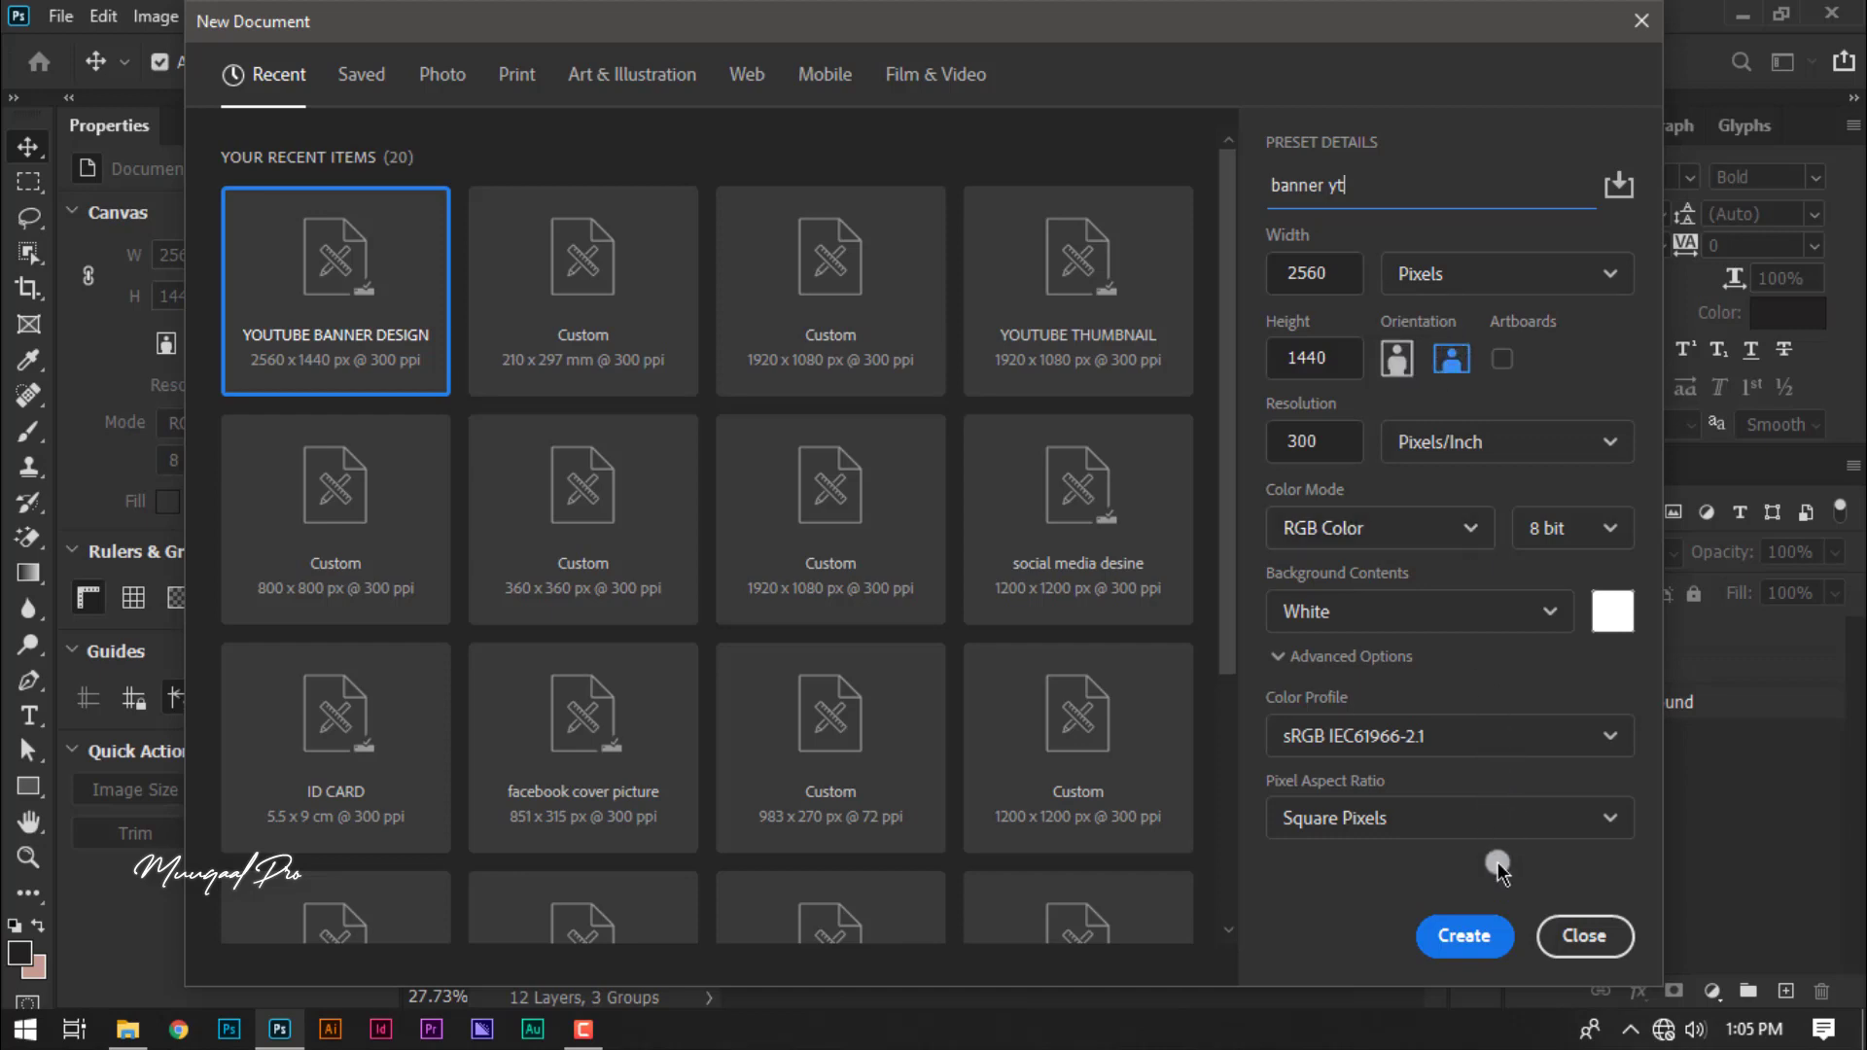
click(1463, 936)
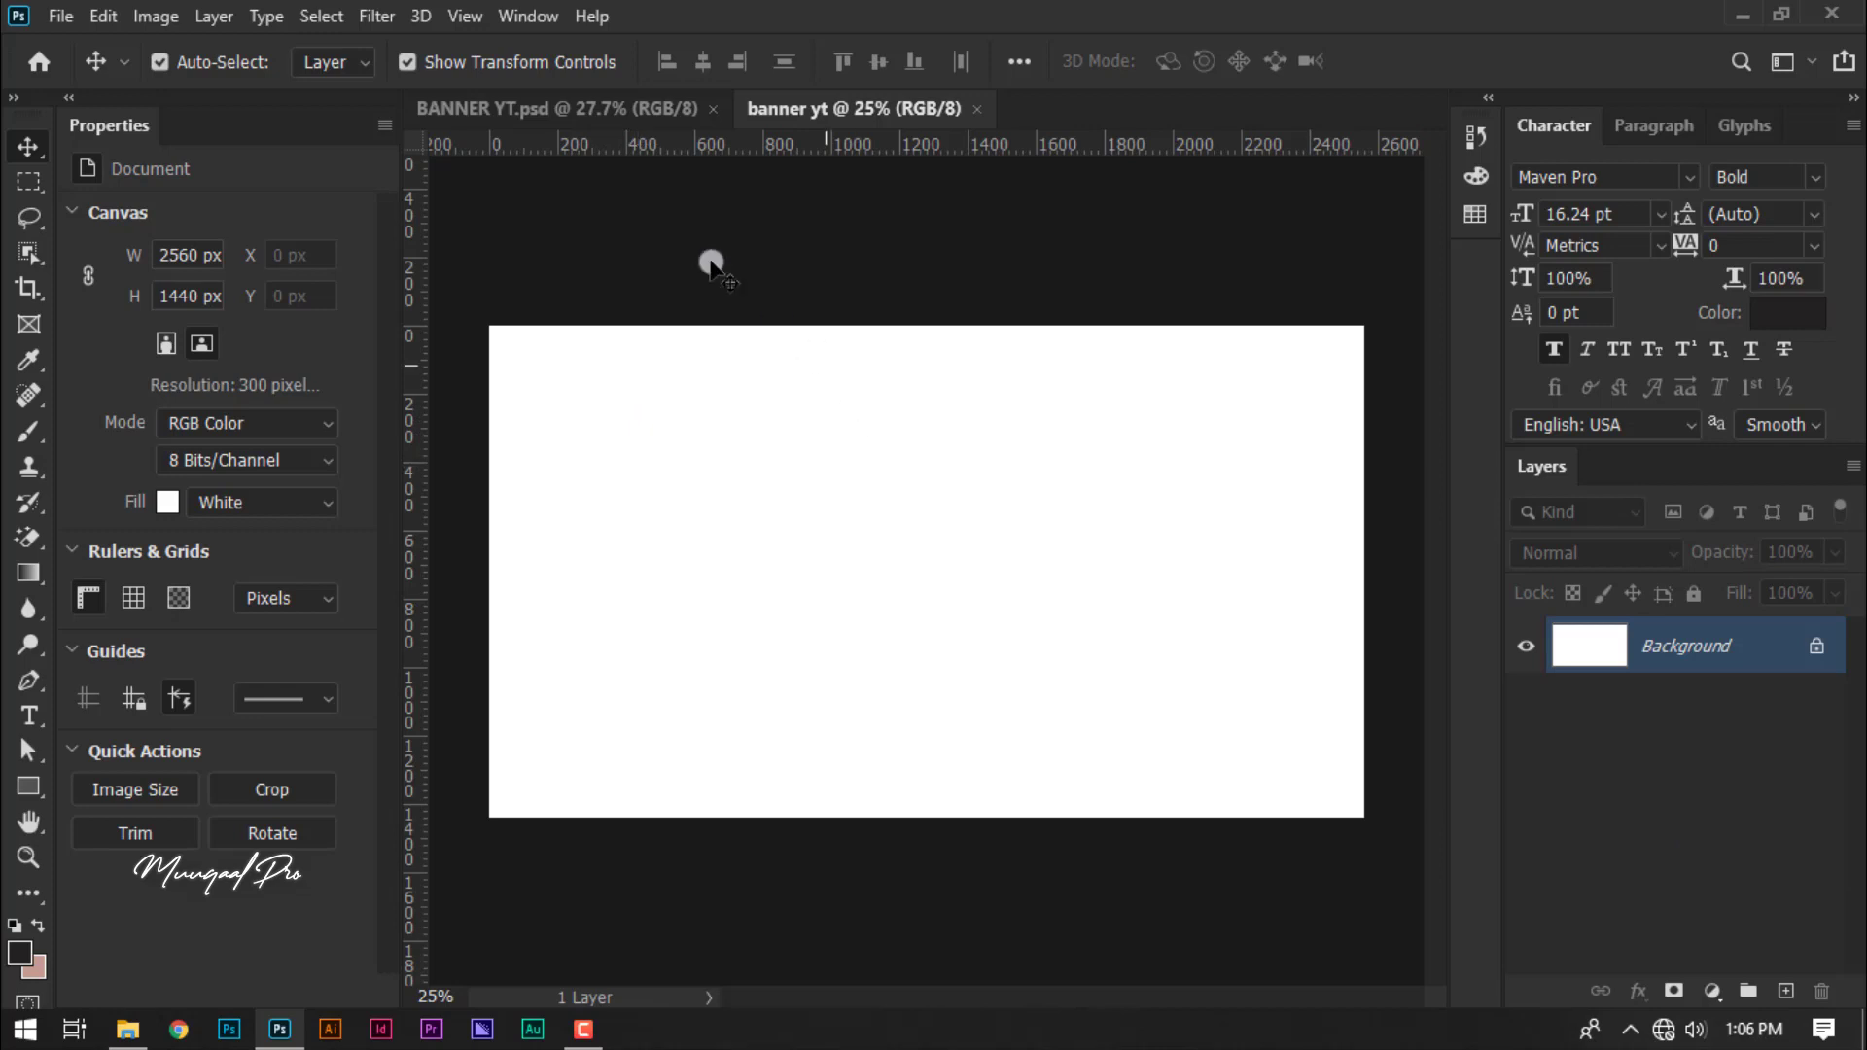
click(597, 112)
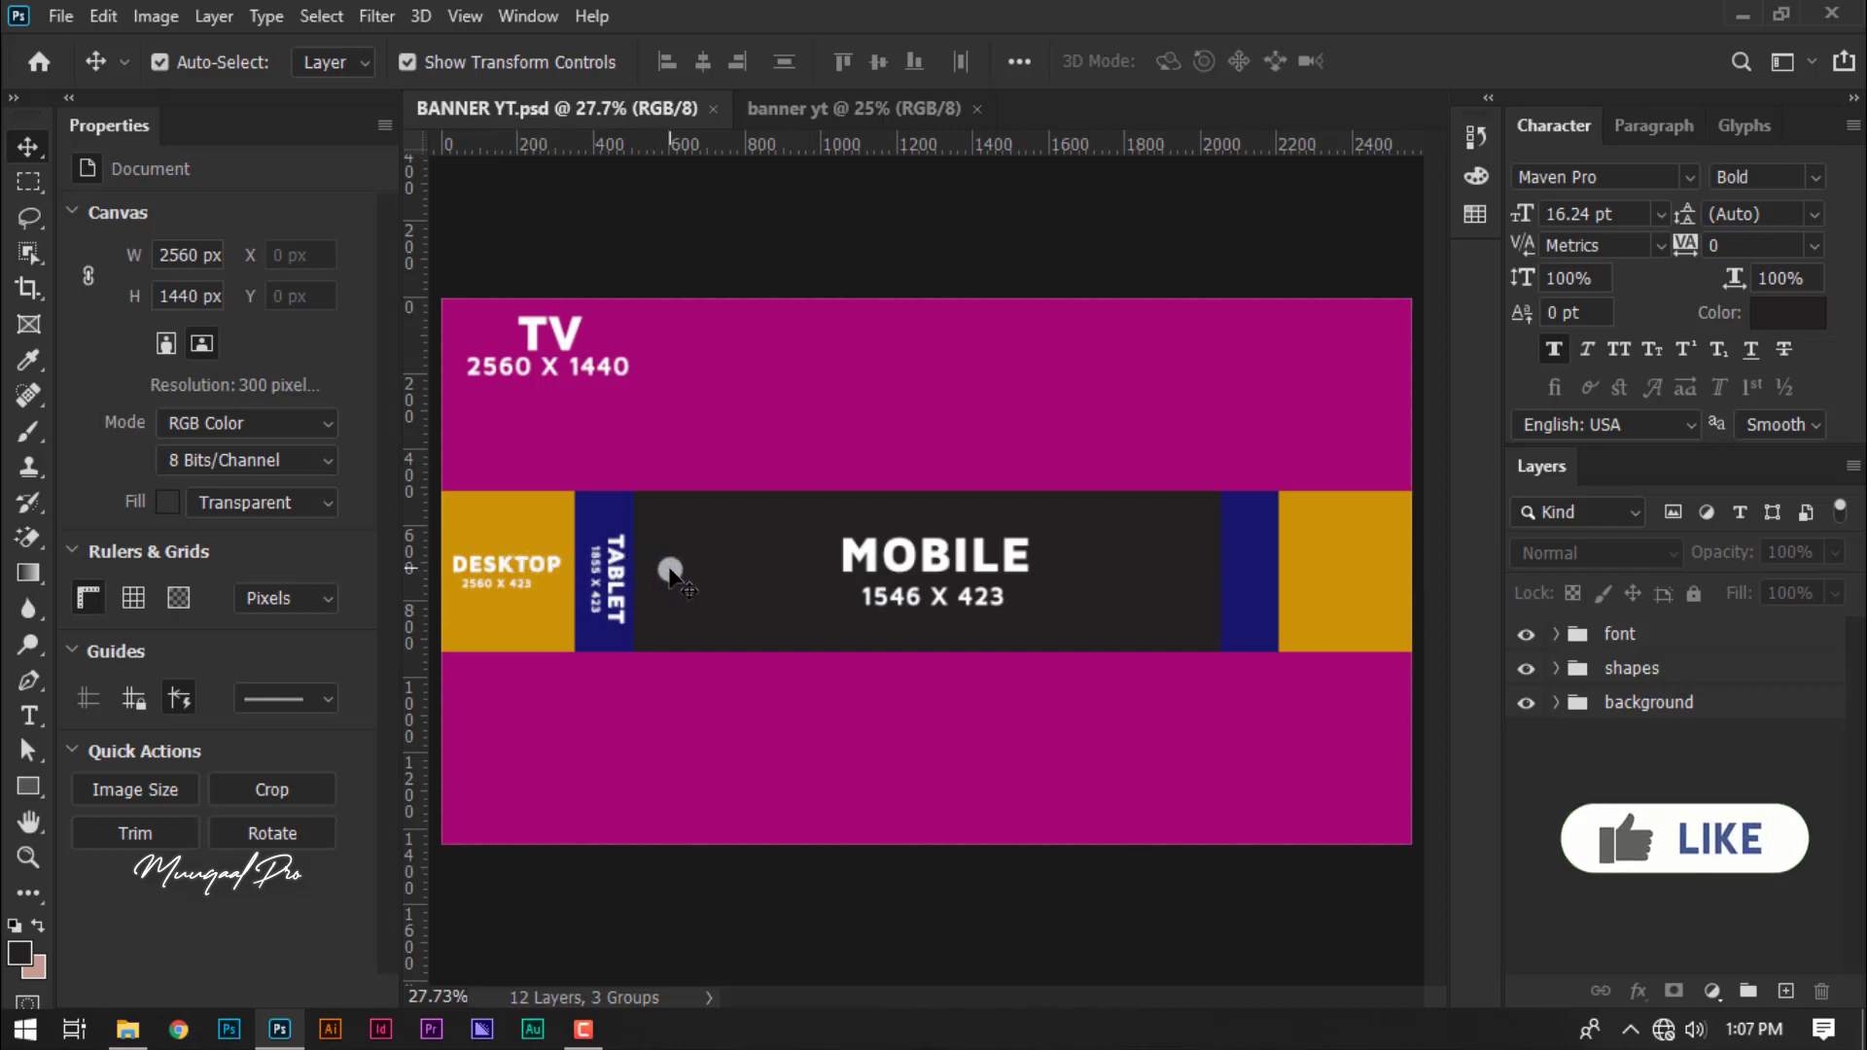
drag(671, 574, 691, 702)
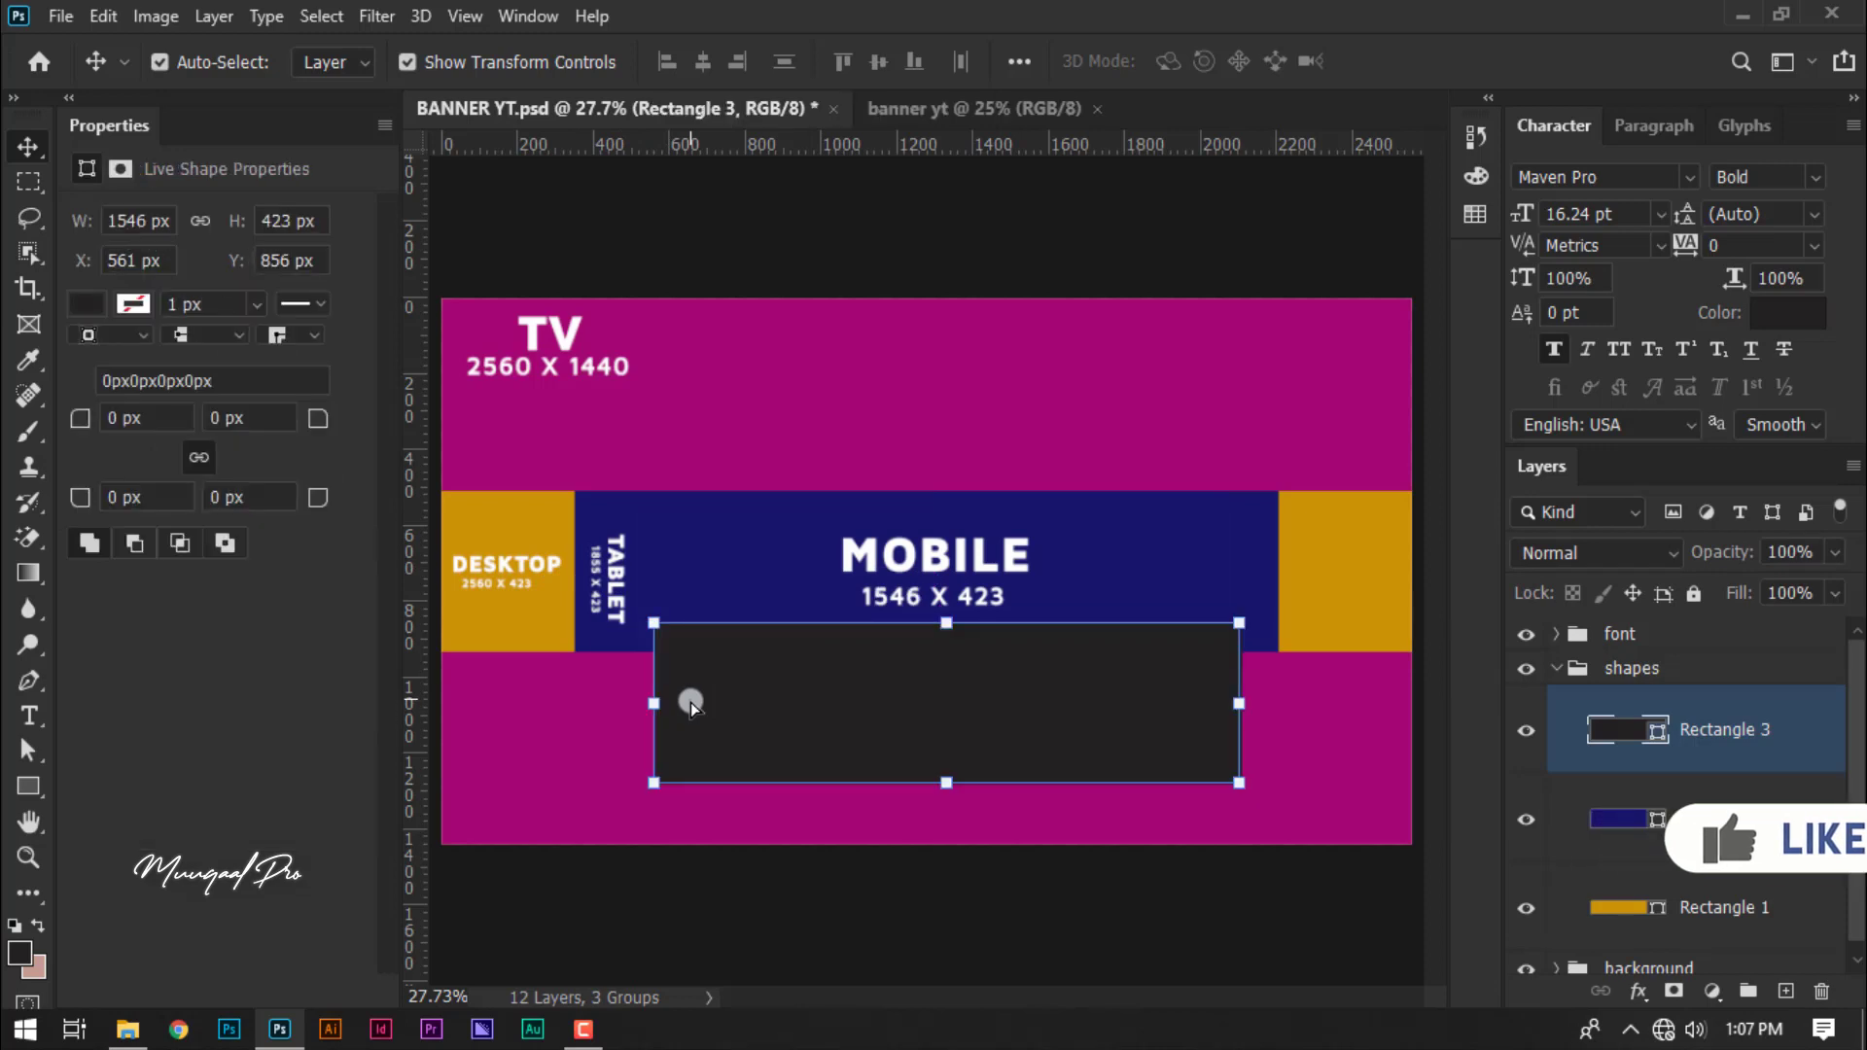
key(ctrl+z)
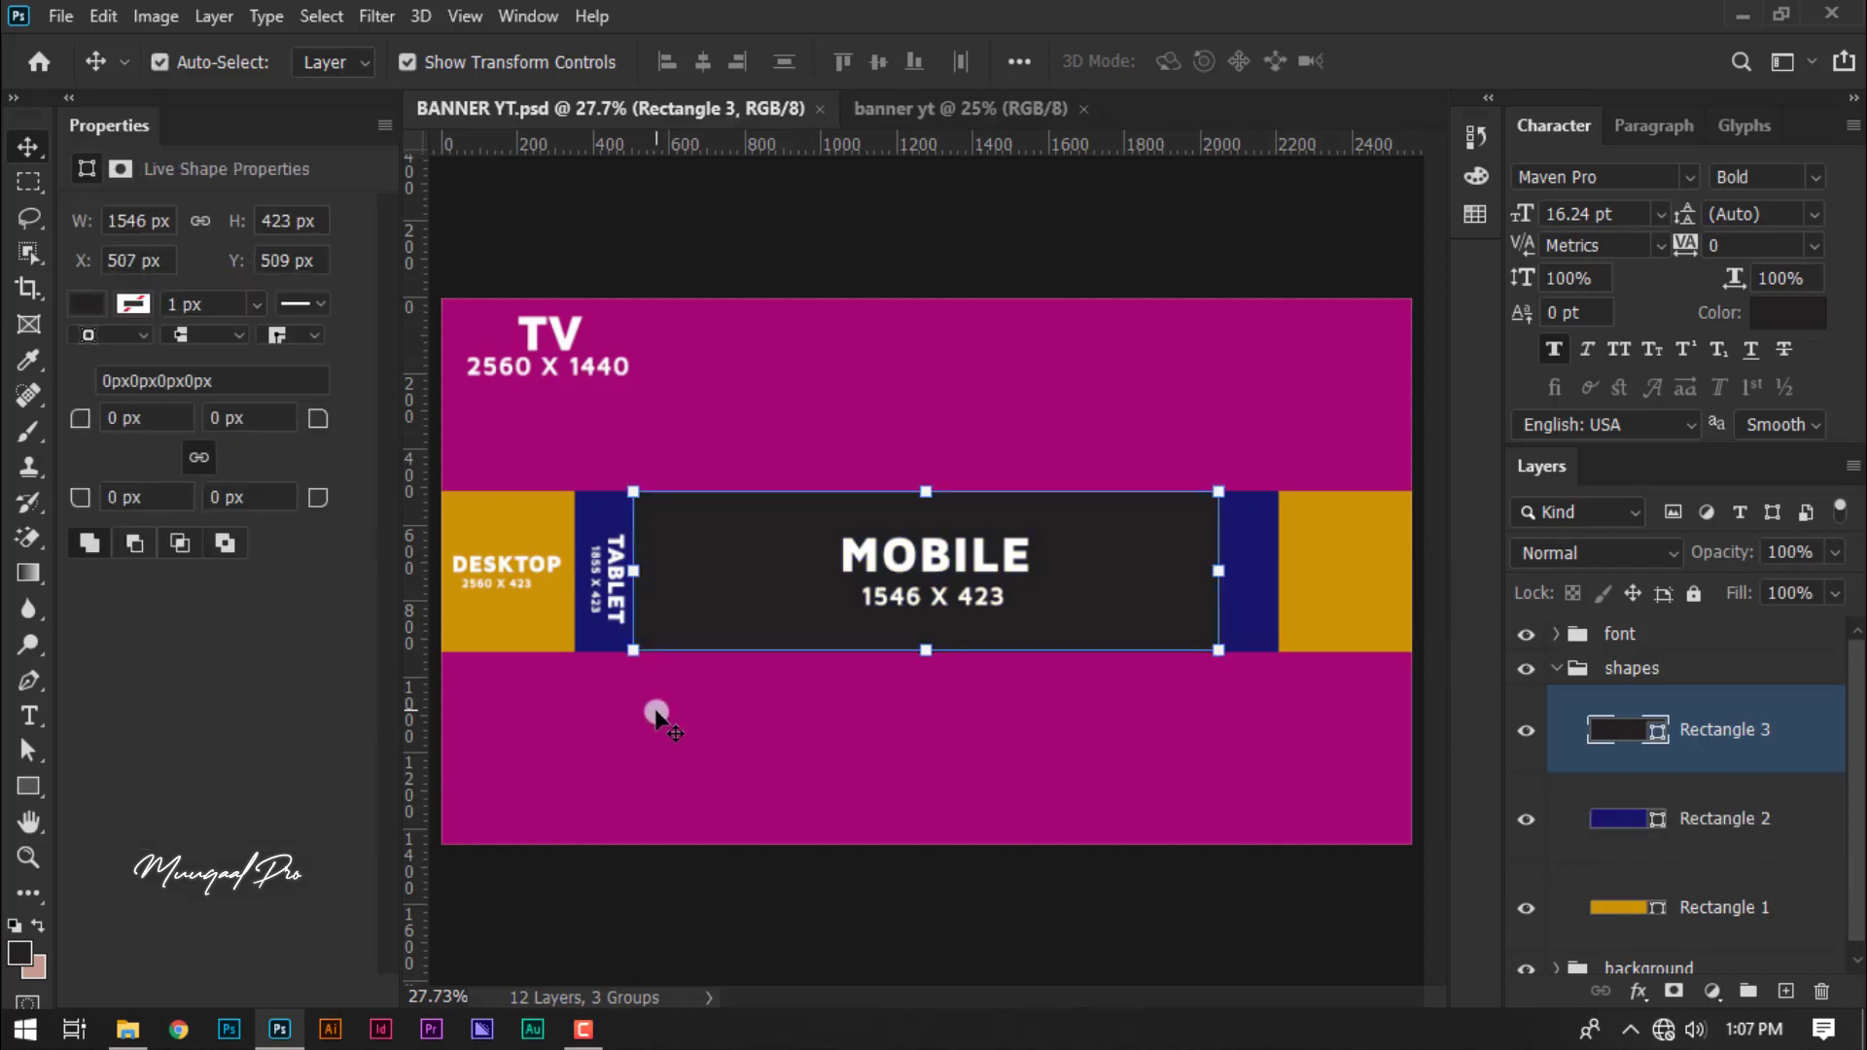
click(657, 717)
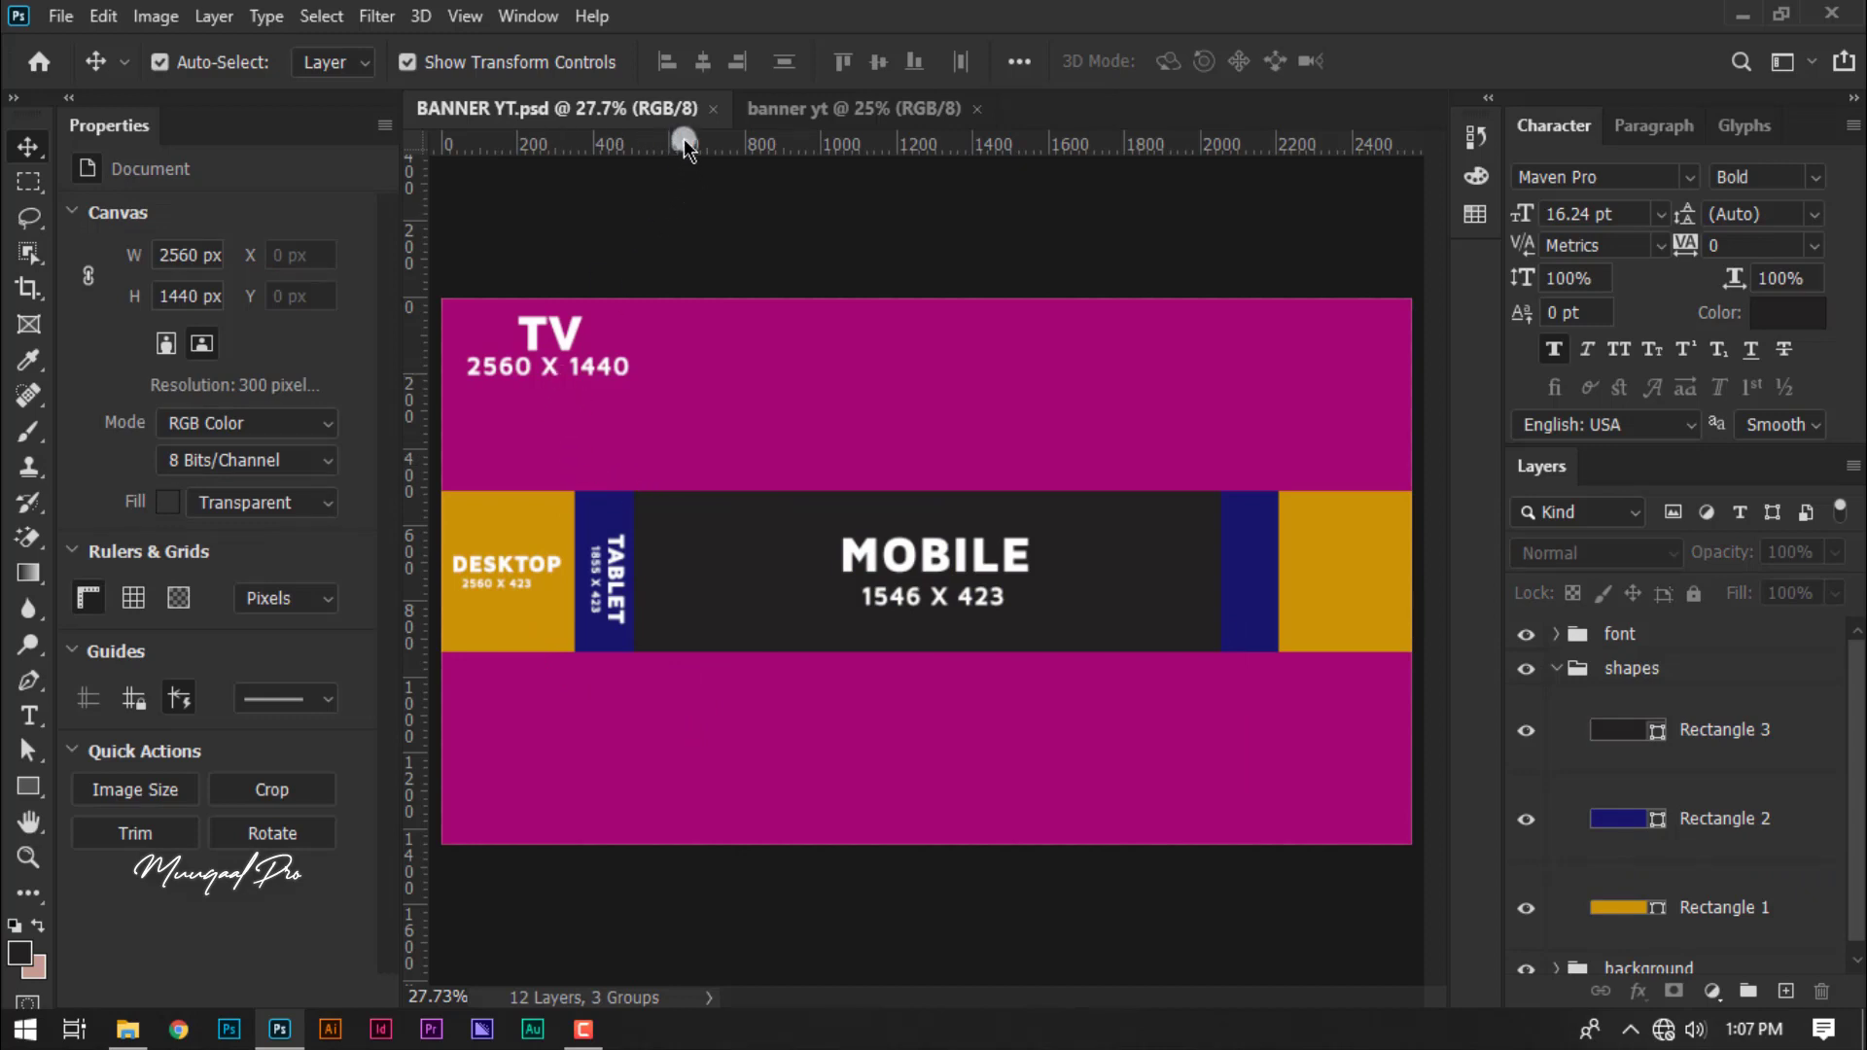
drag(685, 144, 691, 463)
mouse_move(691, 144)
mouse_down()
mouse_move(704, 243)
mouse_move(659, 136)
mouse_up()
key(ctrl+z)
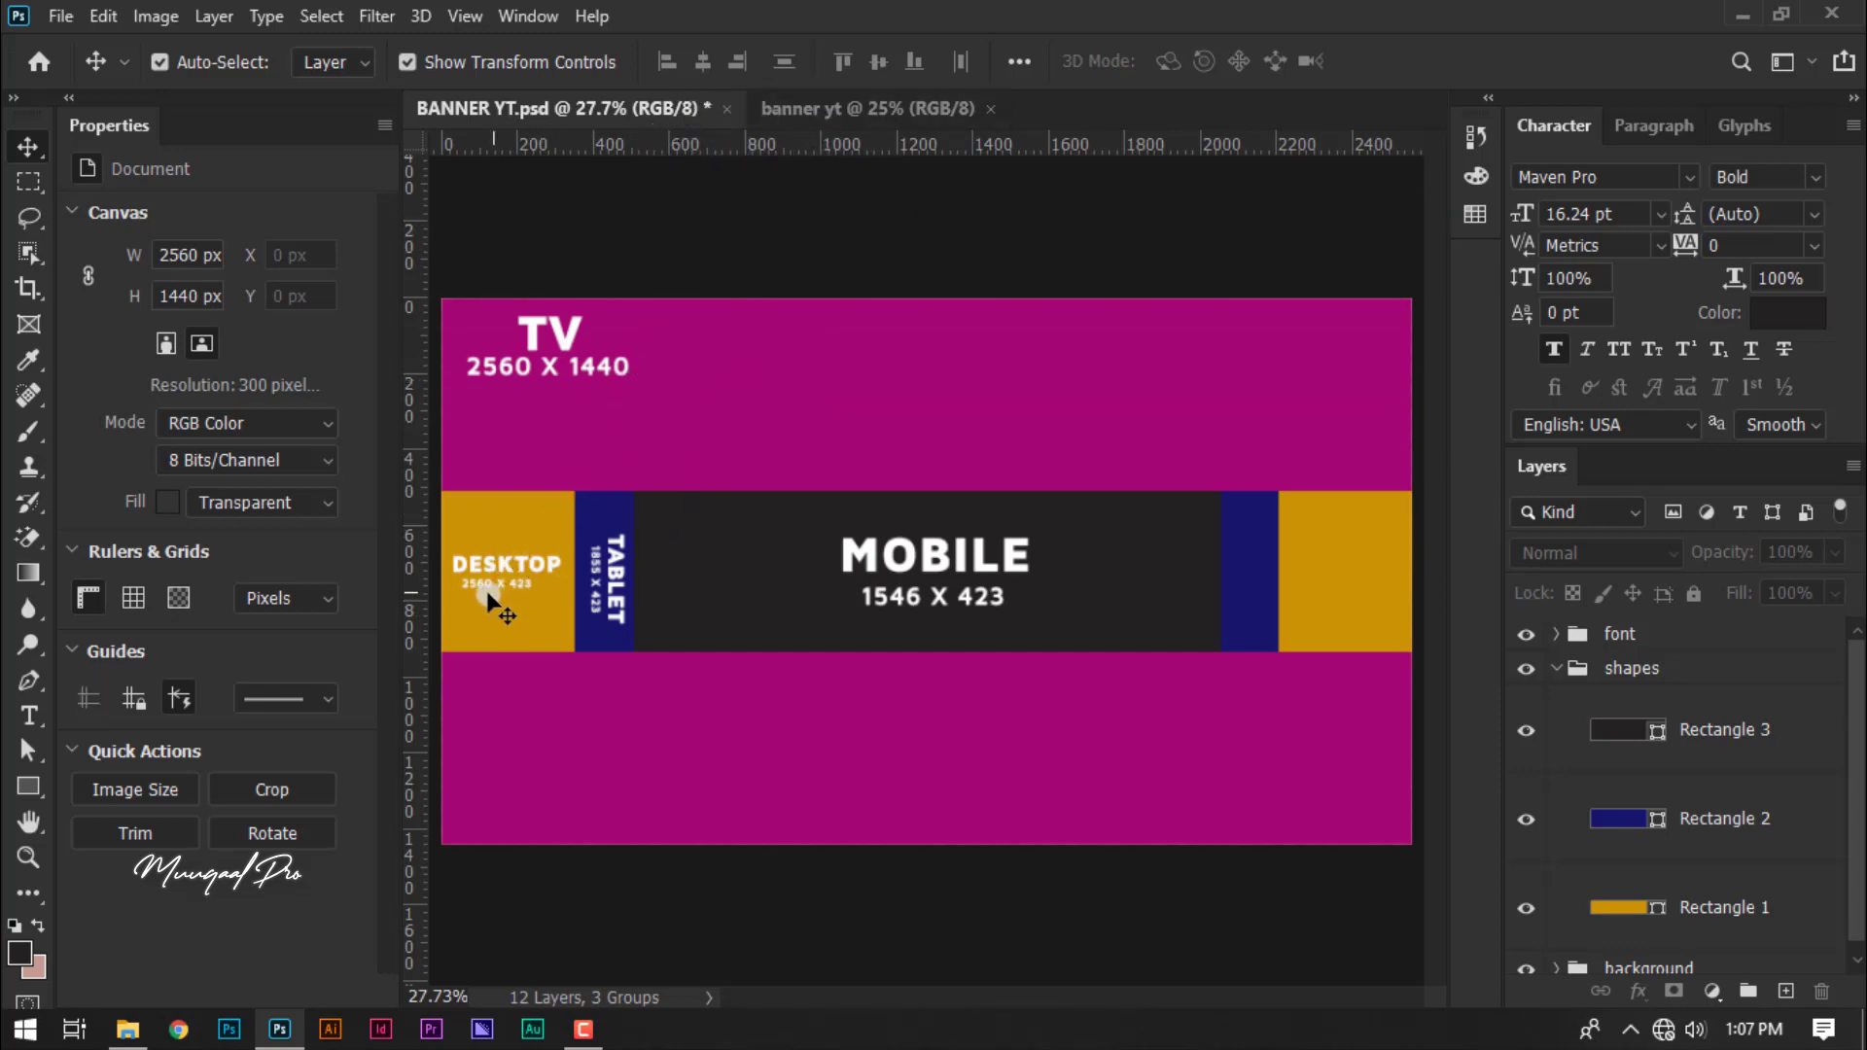
- In the banner yt document, create a navy rectangle 2560 px wide and 423 px high for the desktop area
click(838, 109)
click(27, 792)
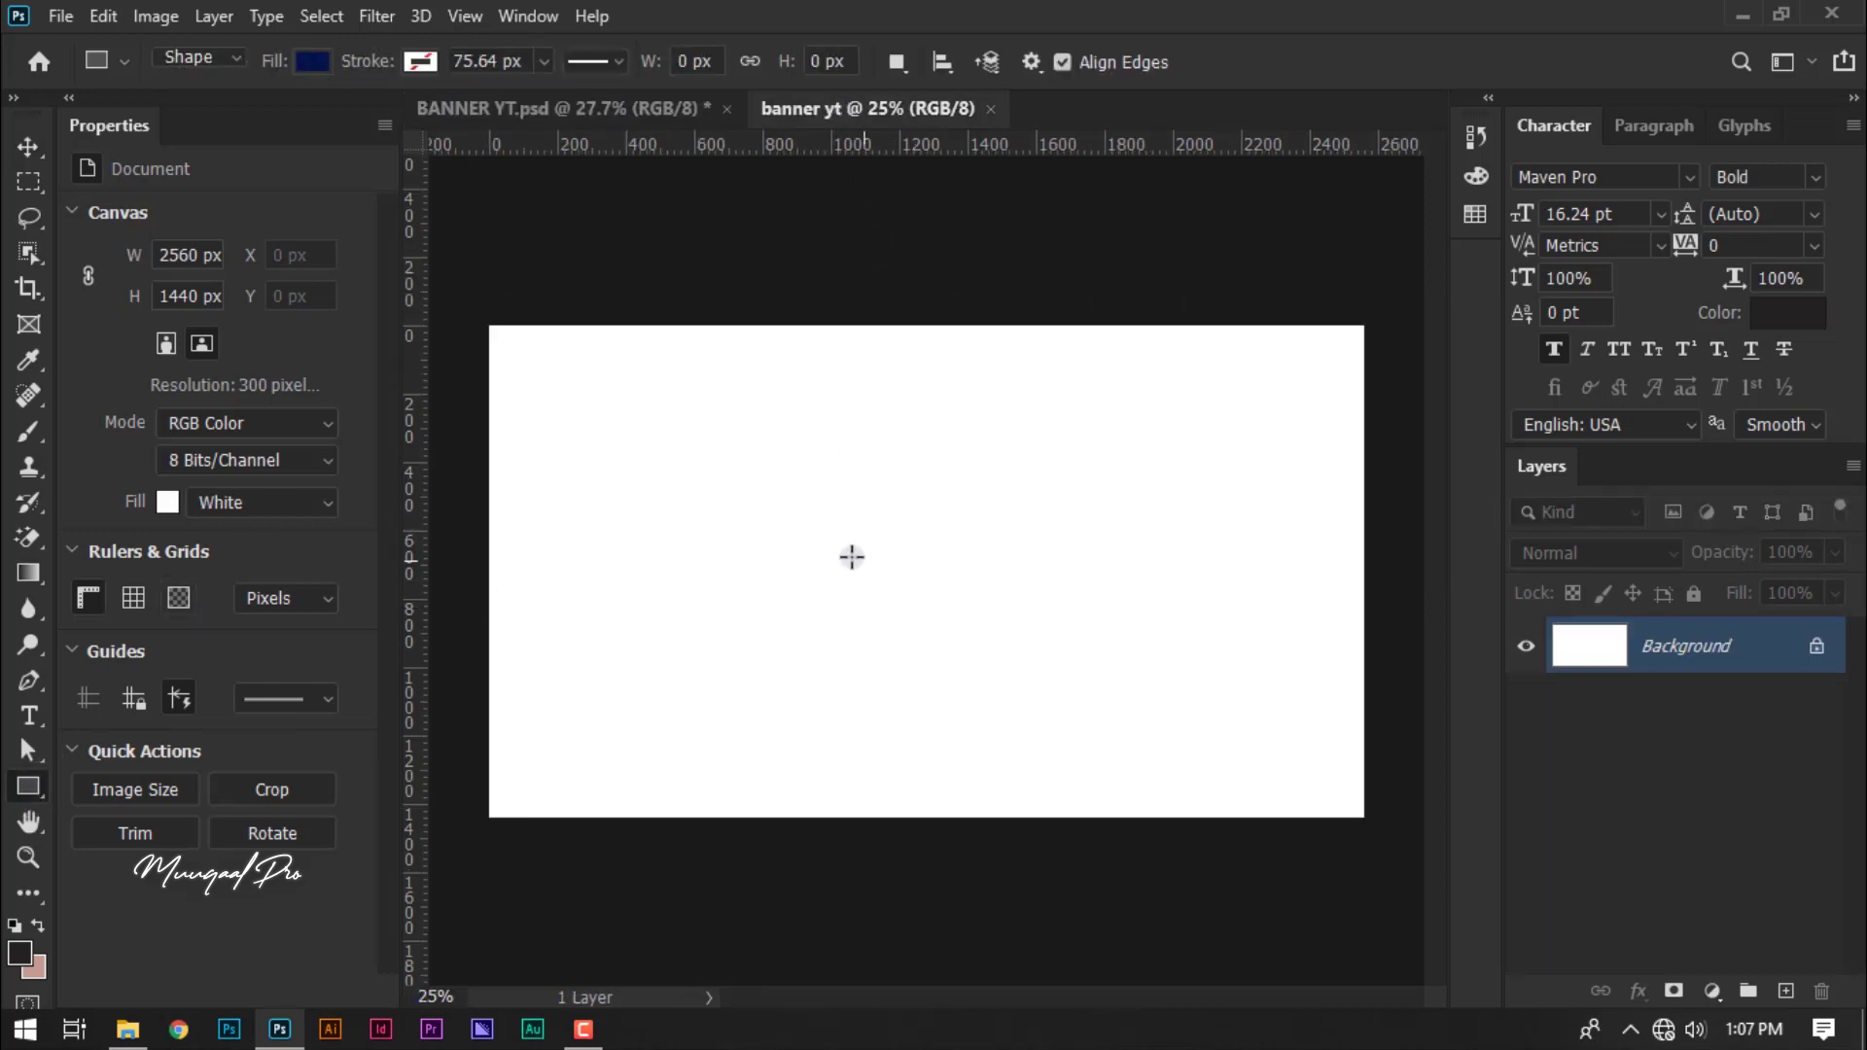
click(880, 528)
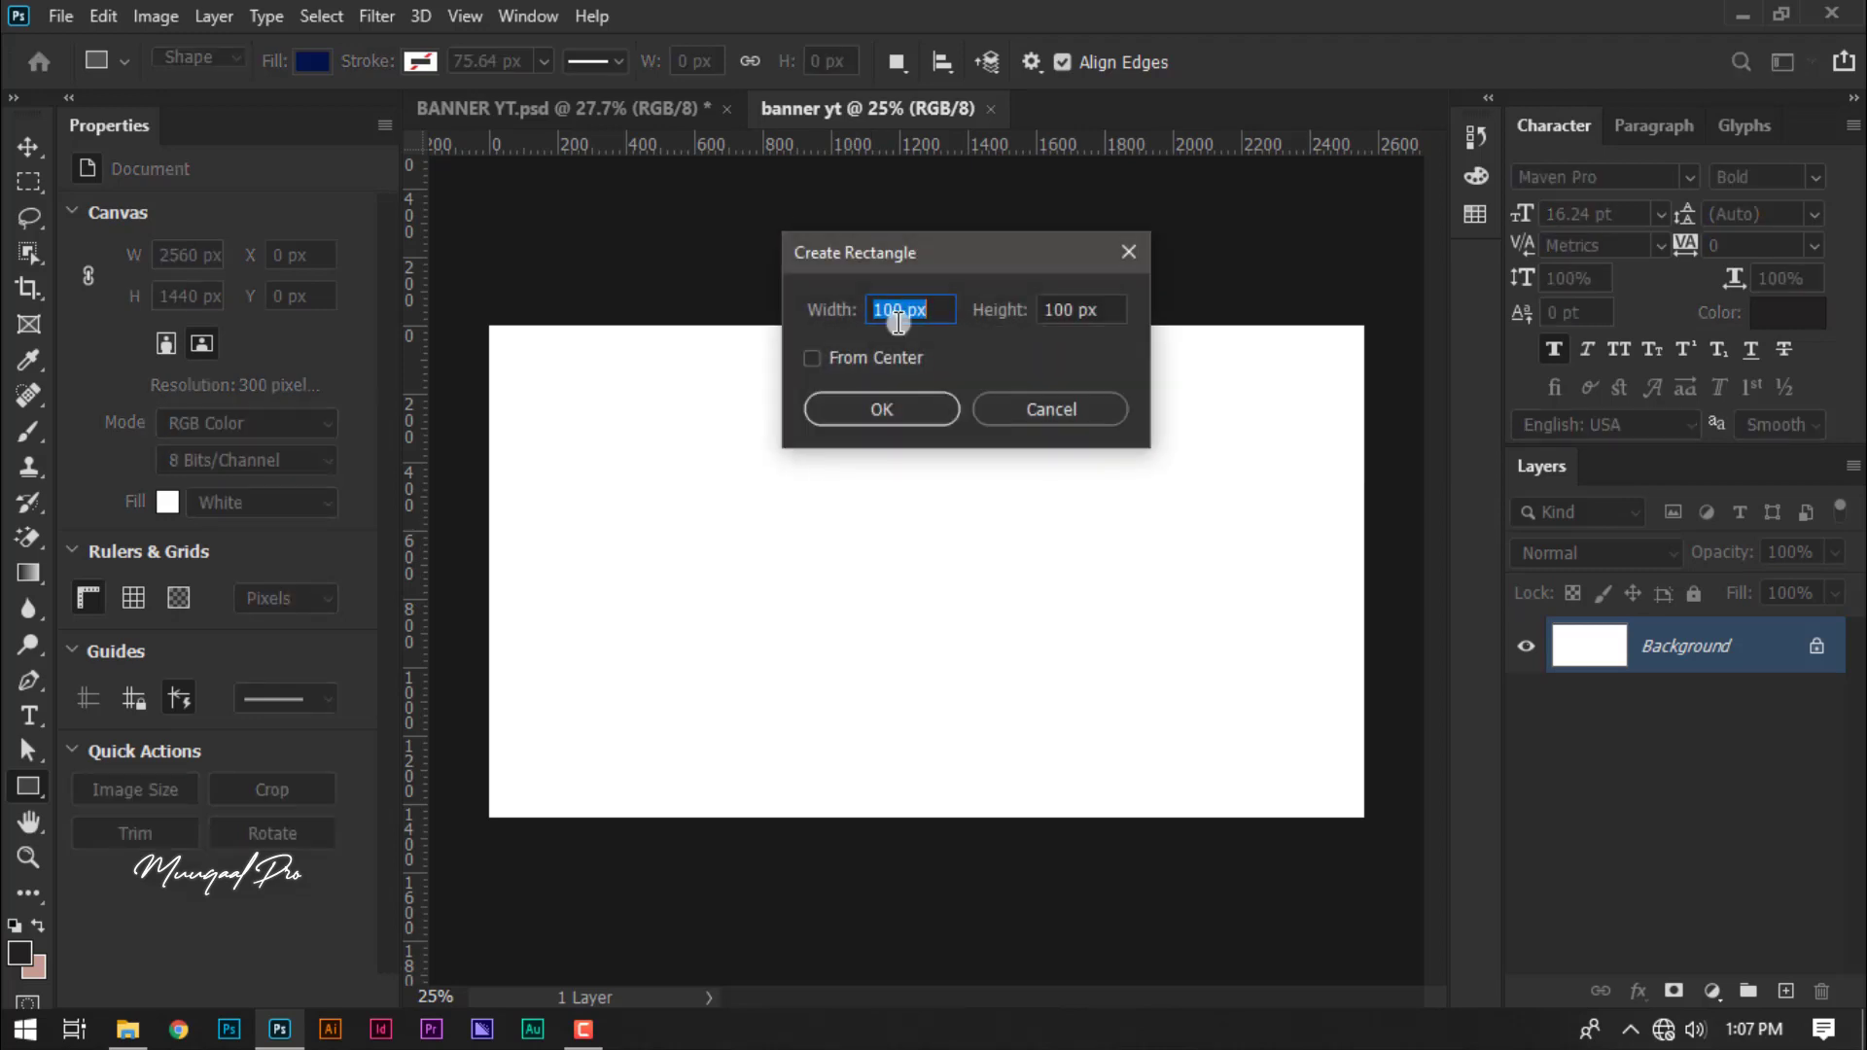
text(2)
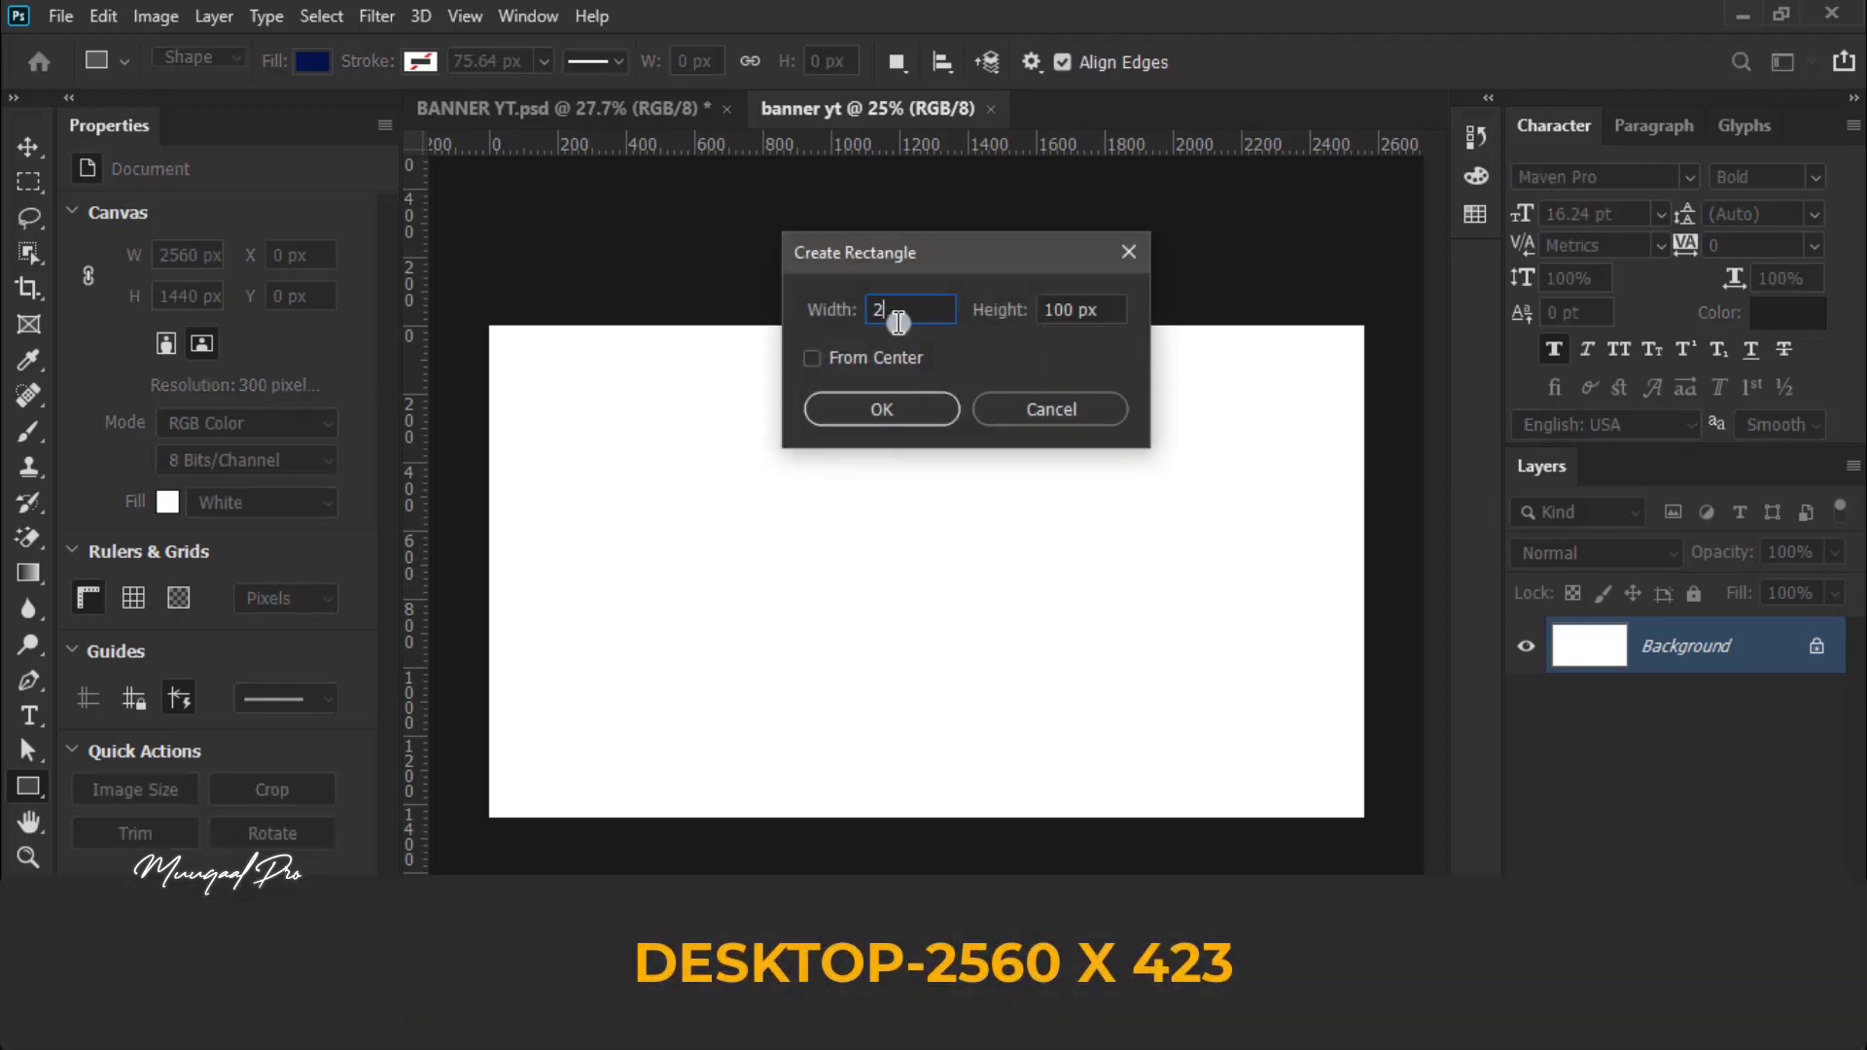
text(560)
key(Tab)
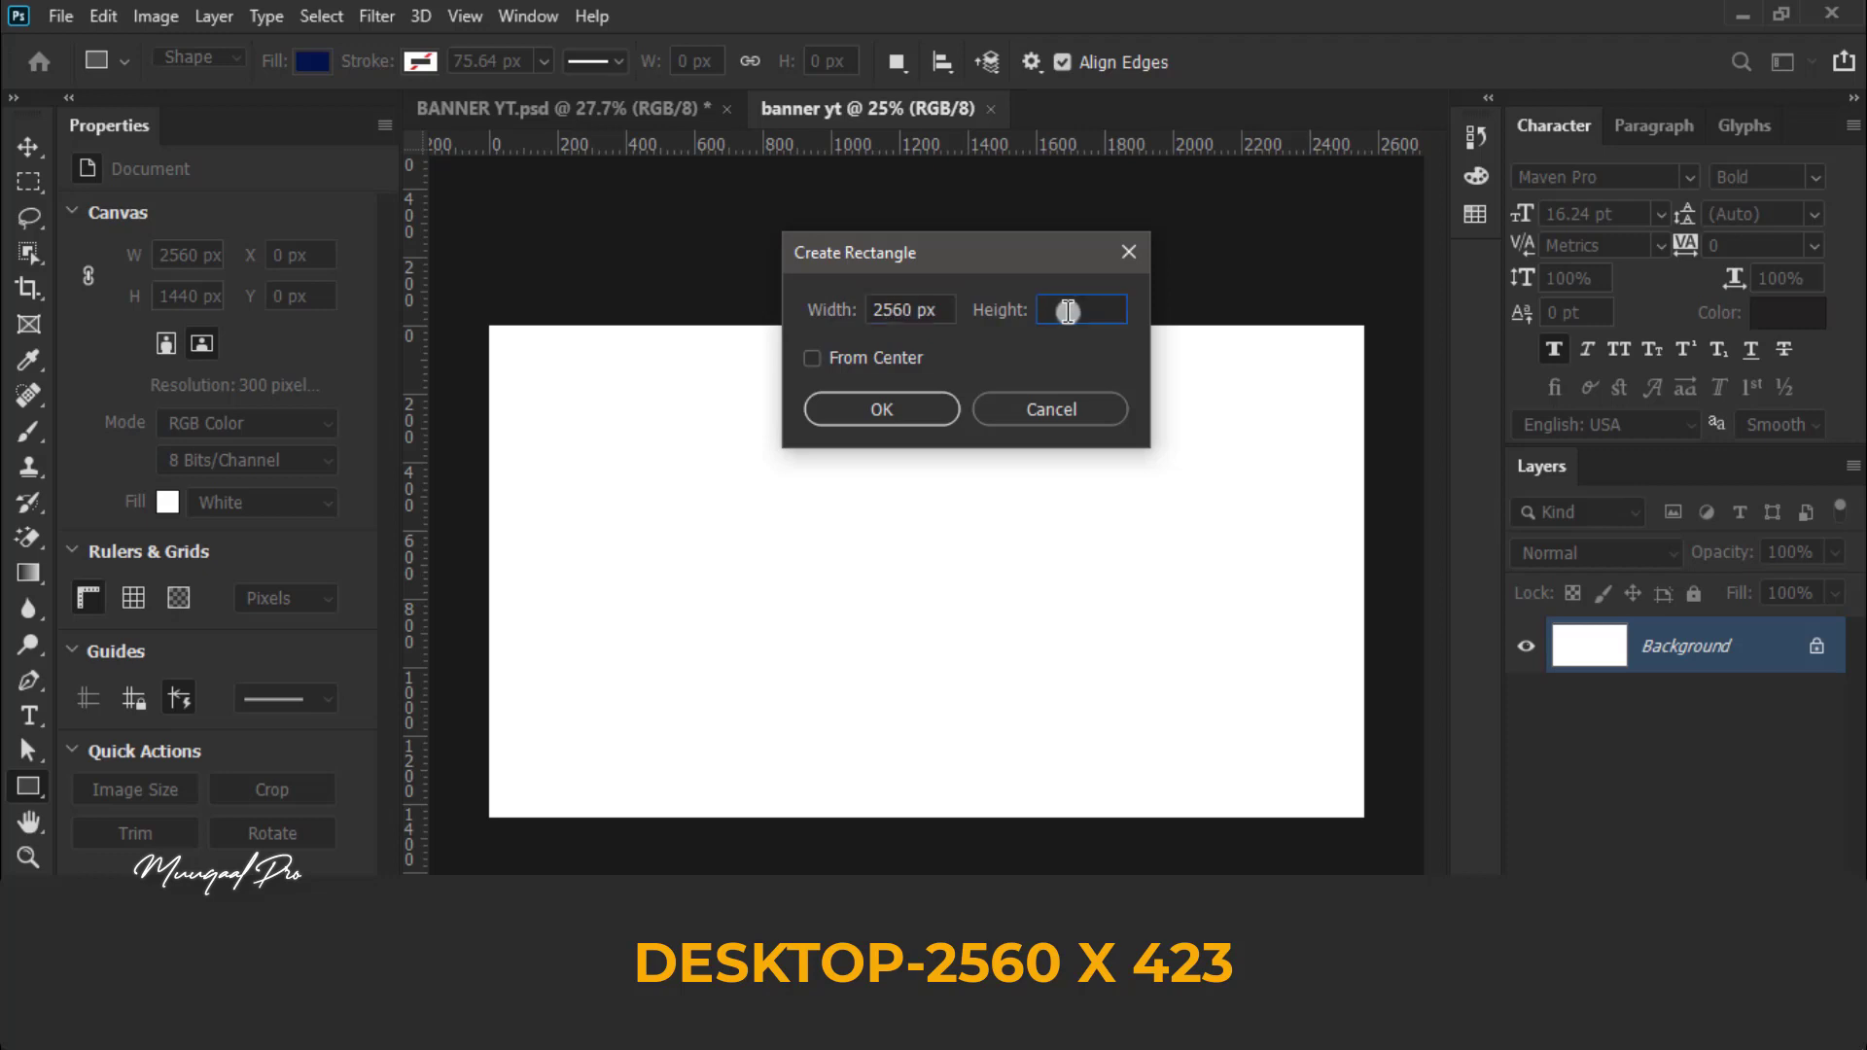
key(BackSpace)
click(894, 414)
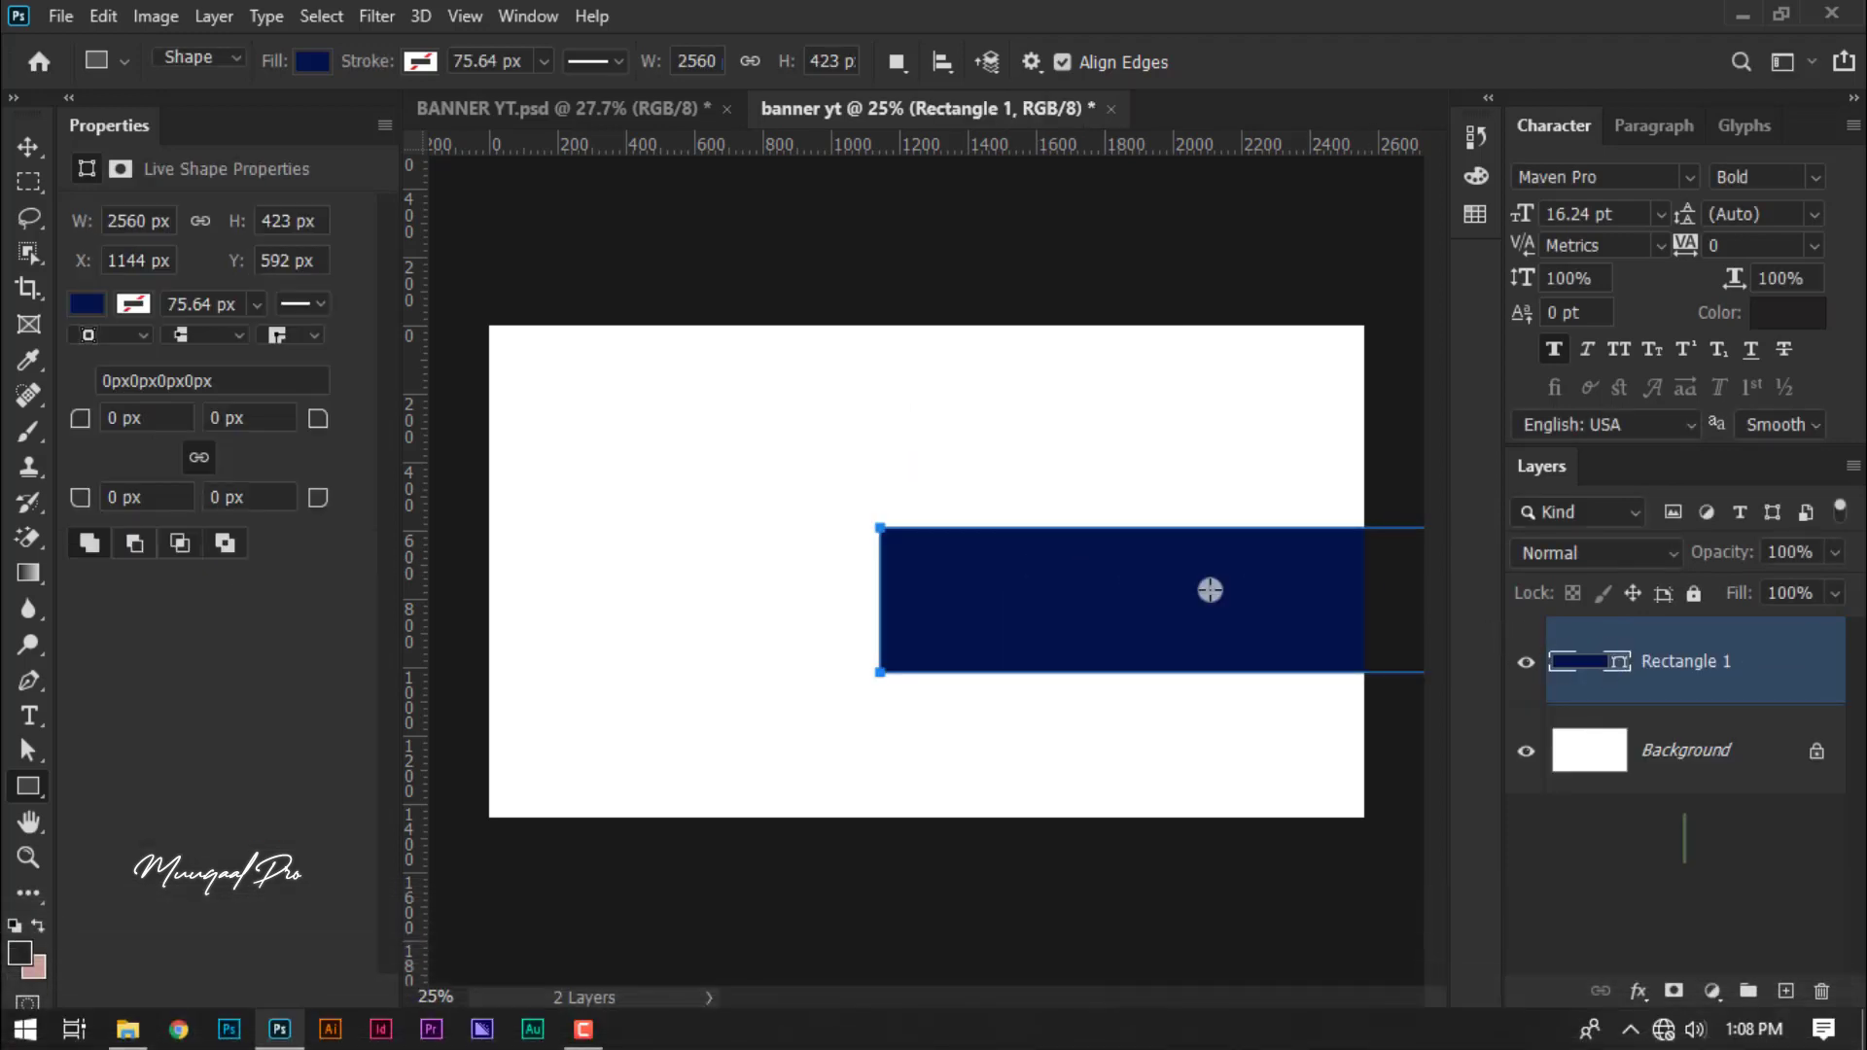
- Center the 2560 x 423 px rectangle horizontally and vertically on the Background layer, and clear the selection
key(v)
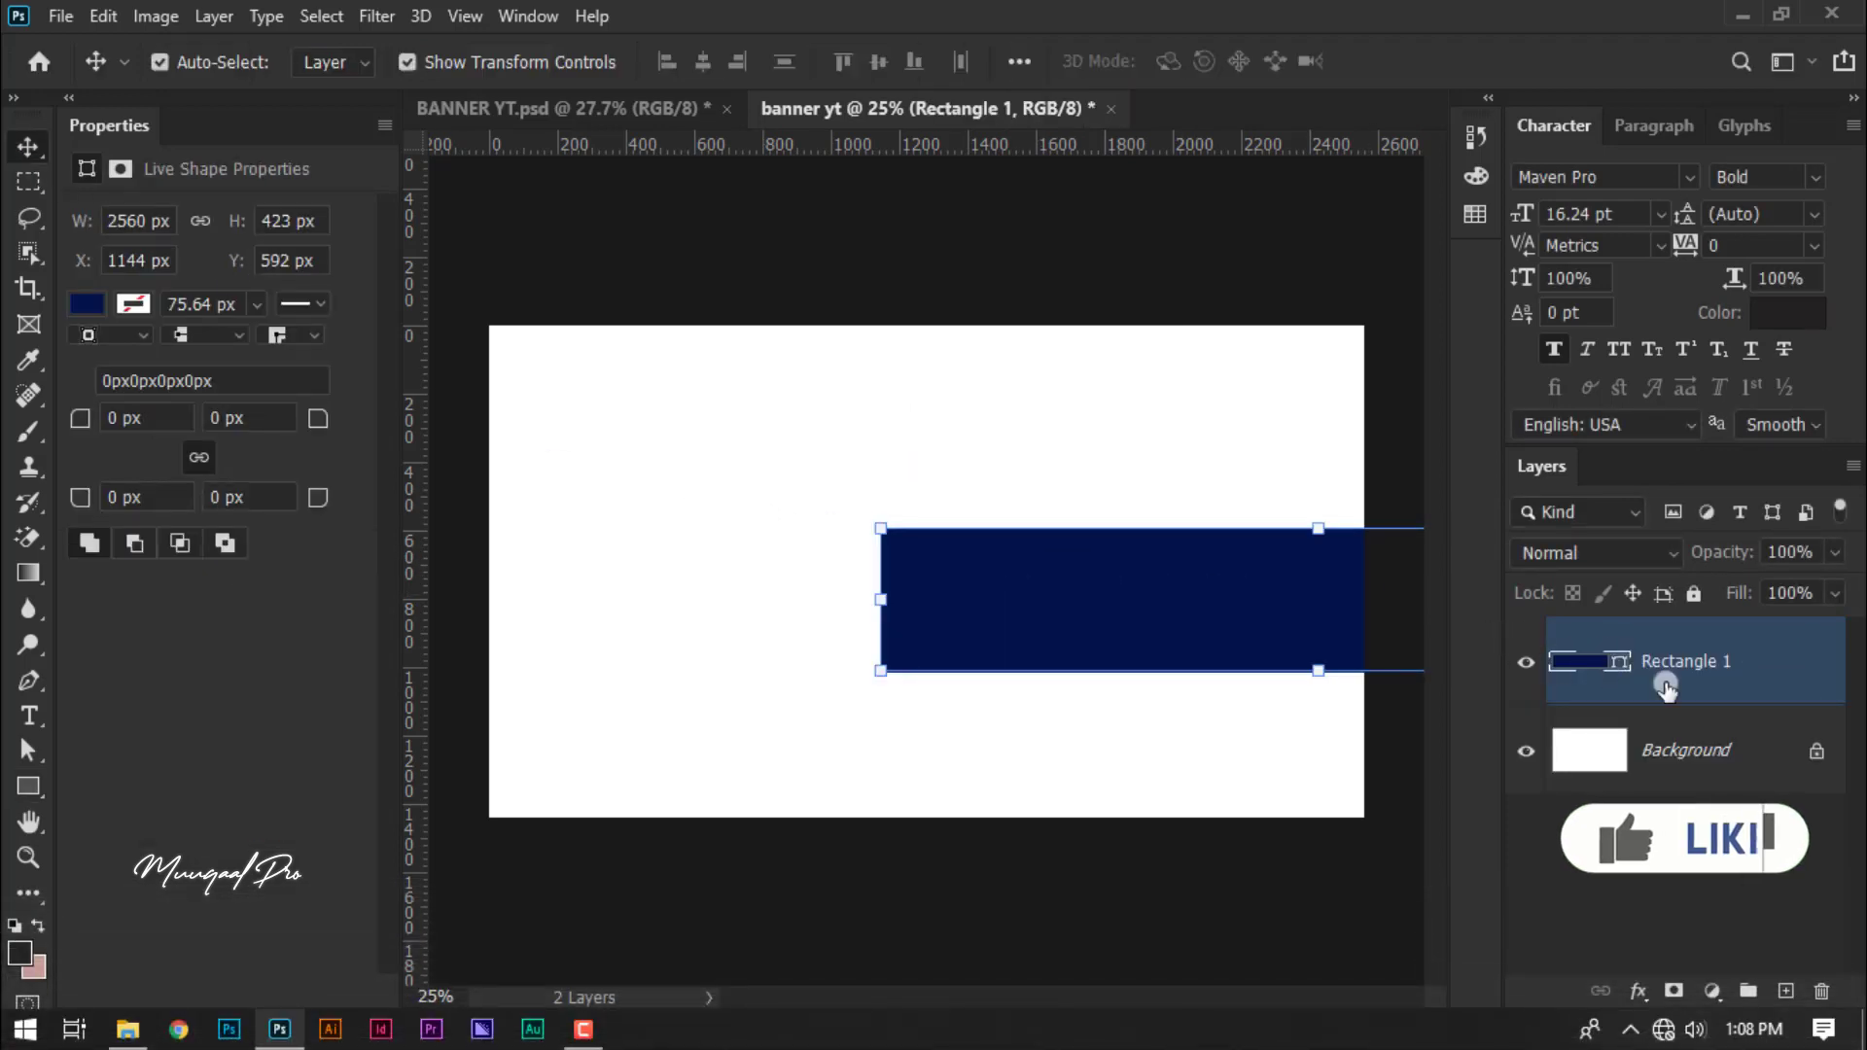
shift+click(1656, 741)
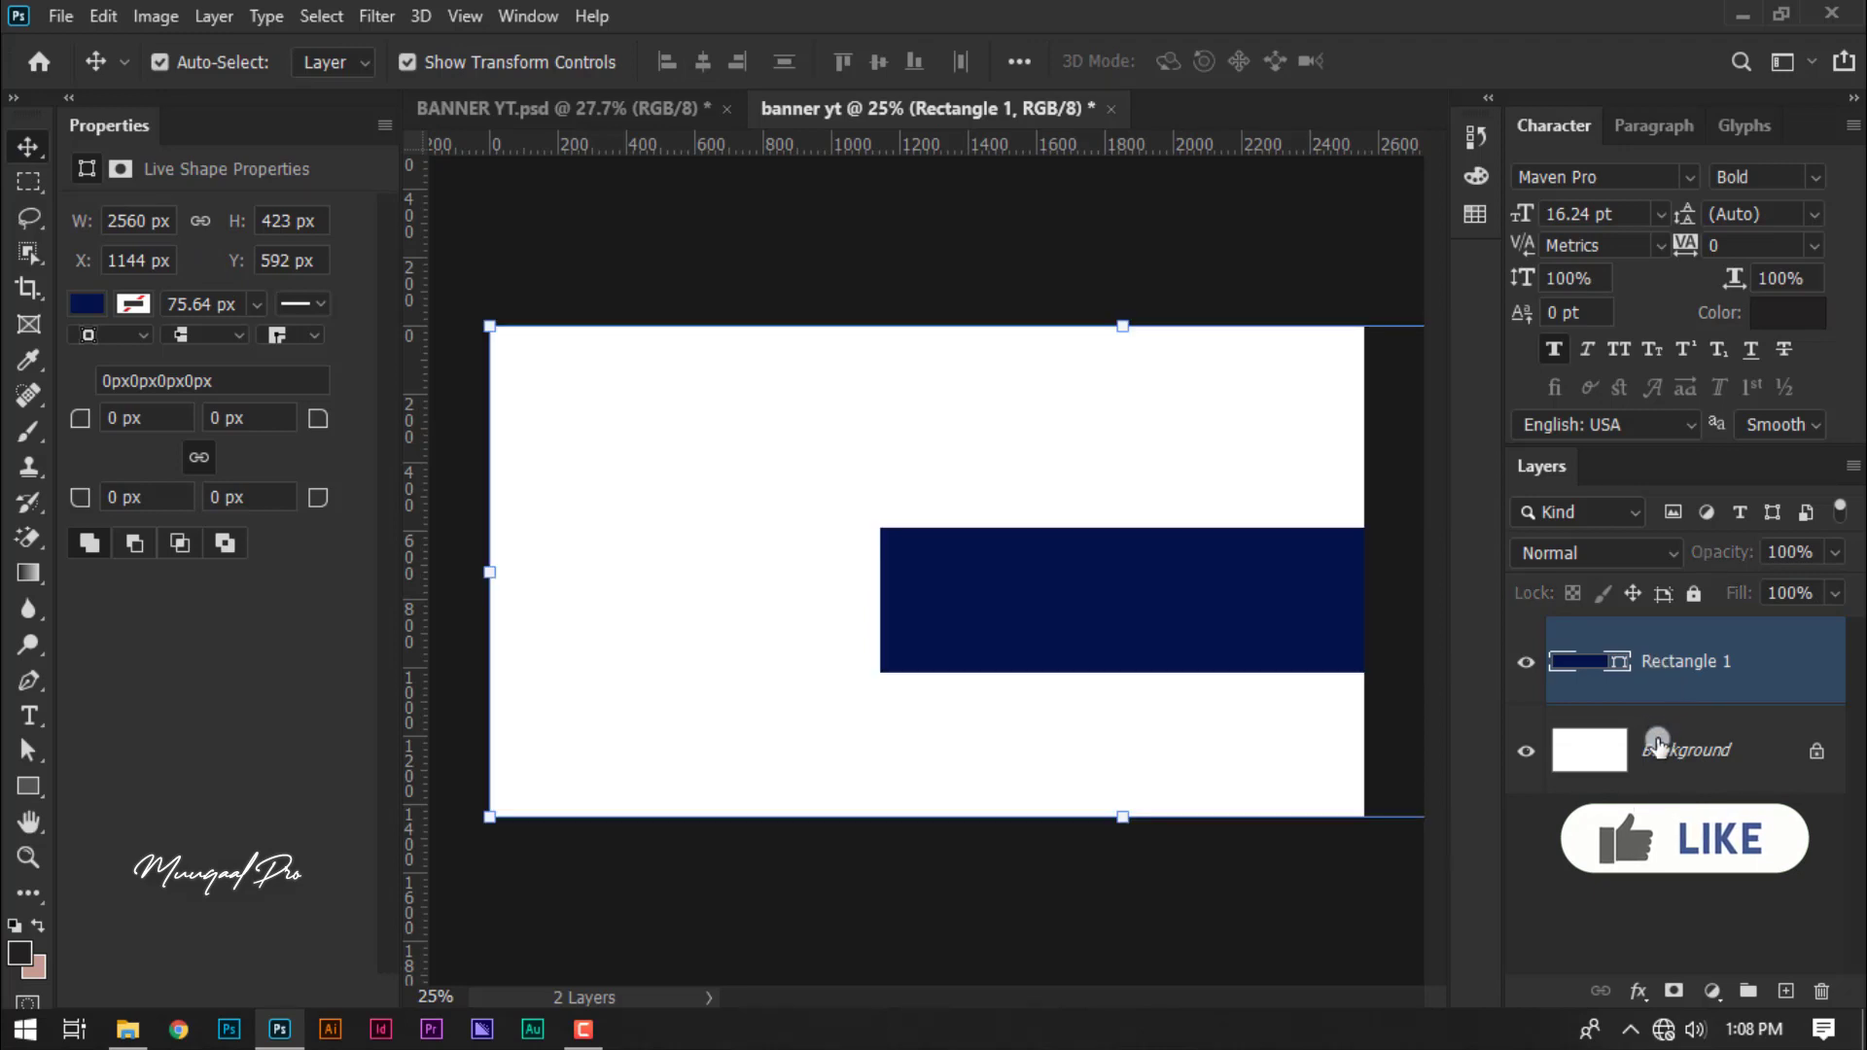
click(708, 62)
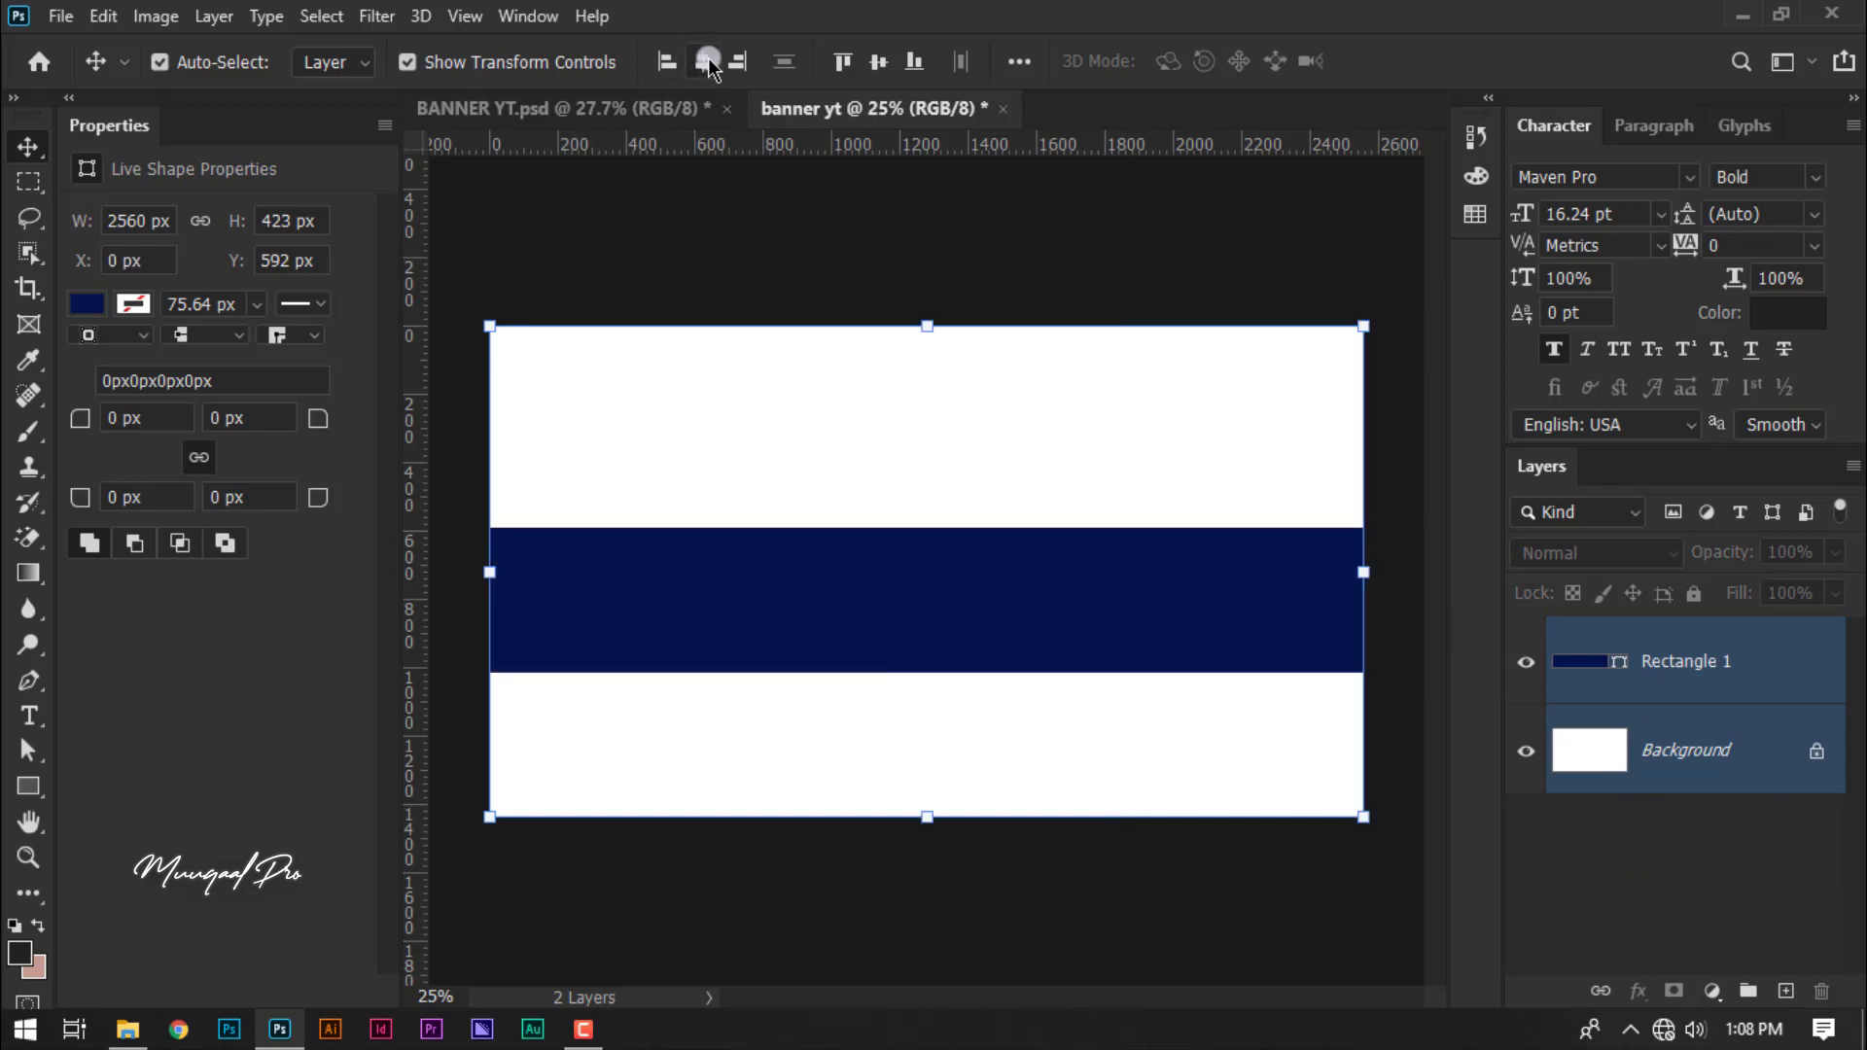
click(881, 61)
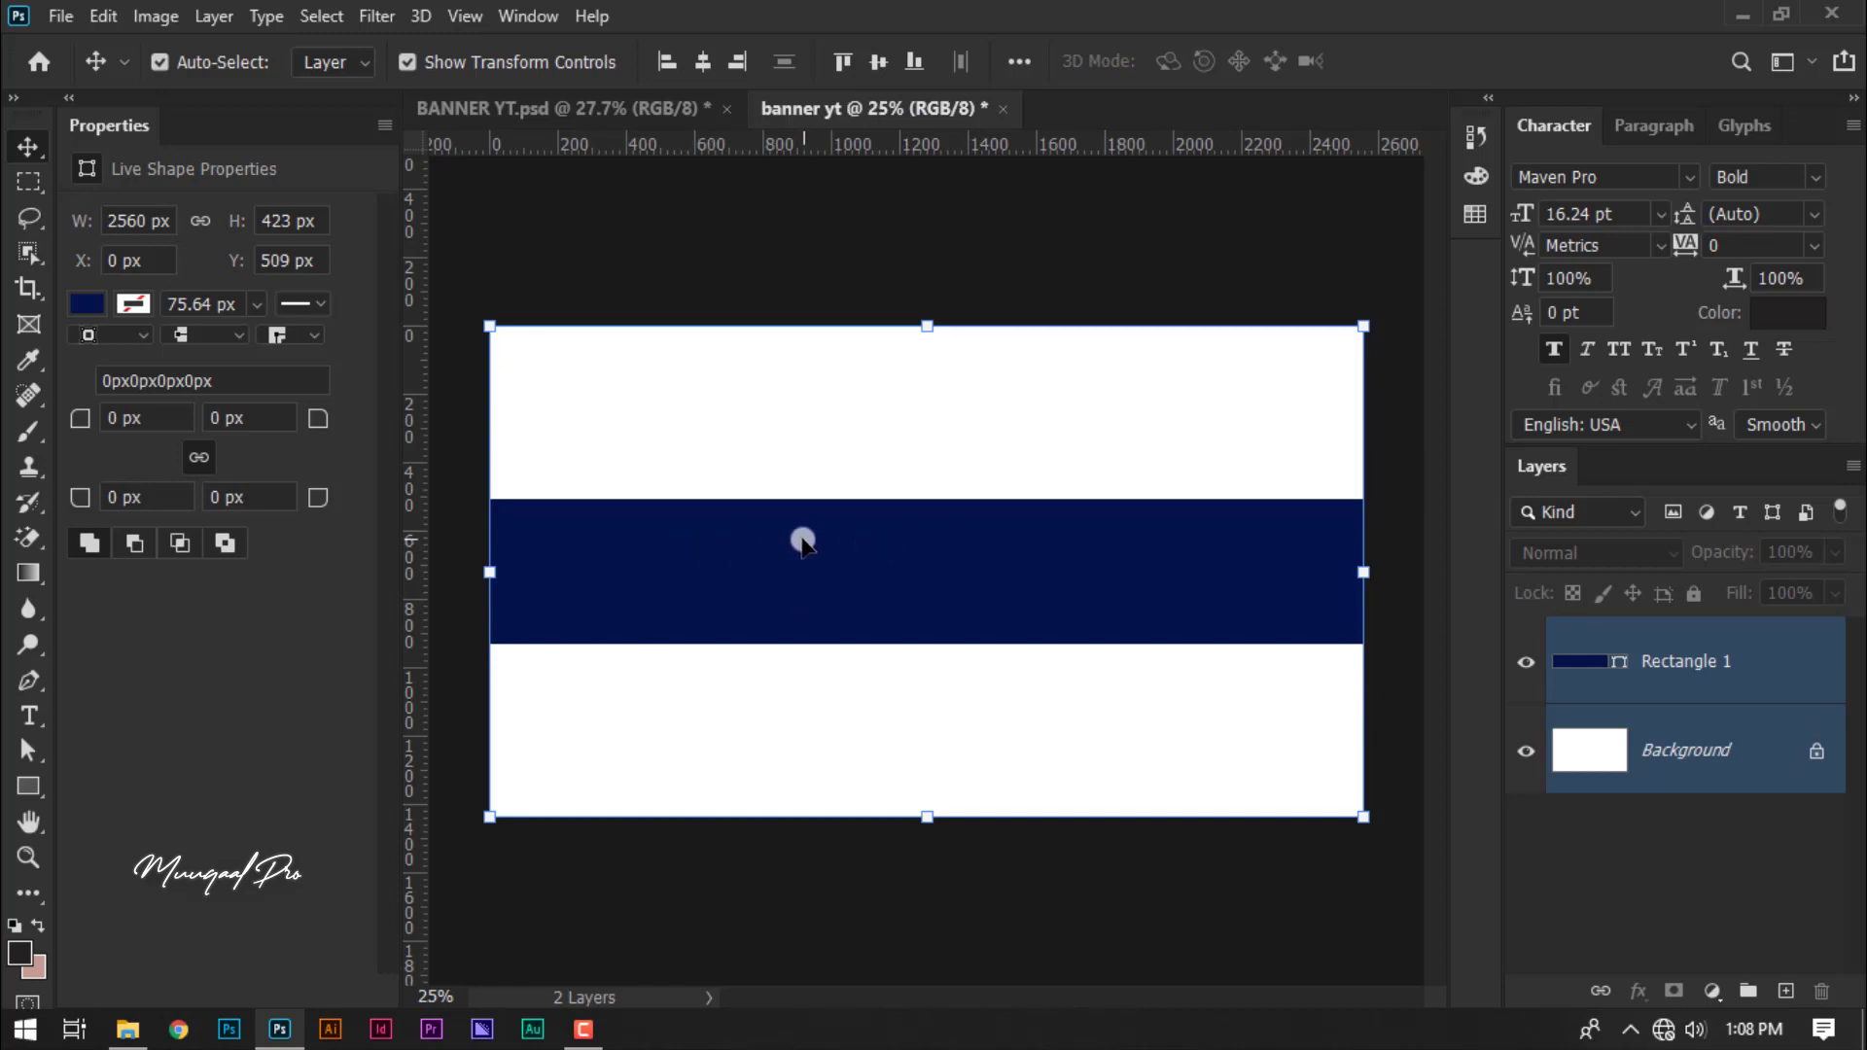
click(745, 251)
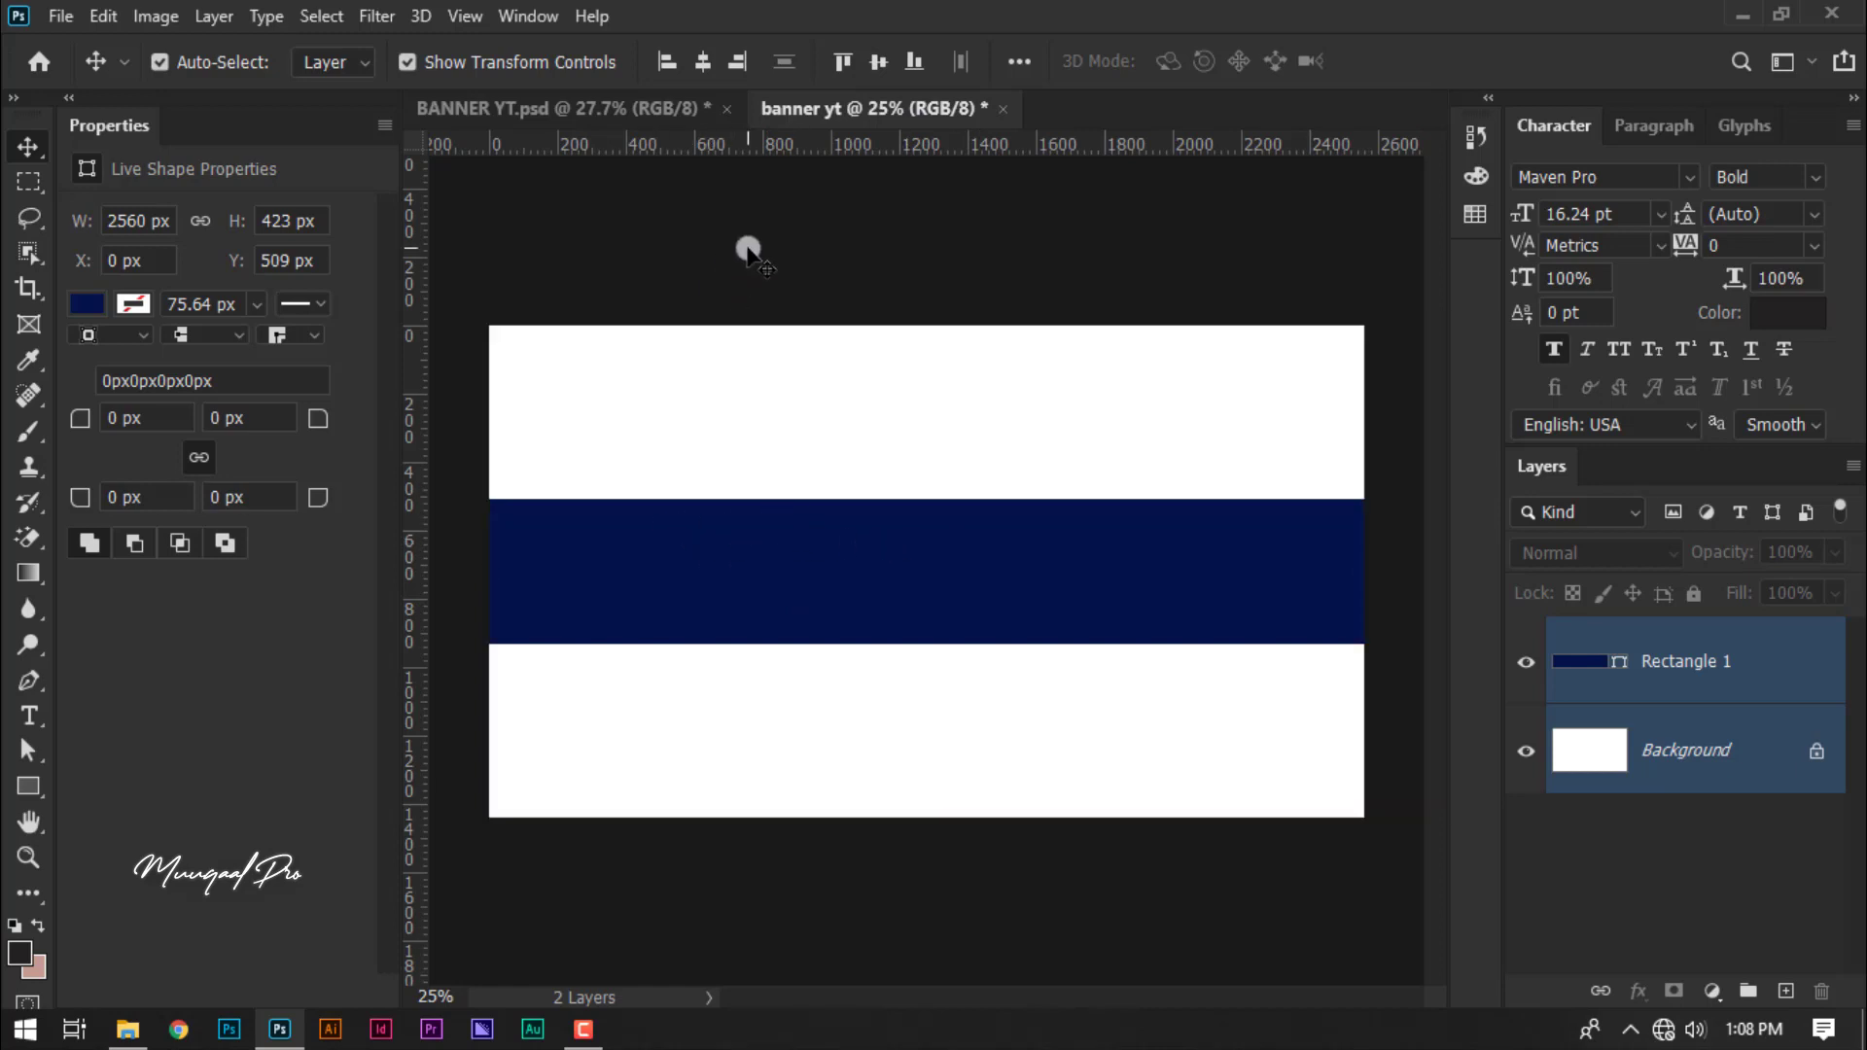
- Check the tablet size in BANNER YT.psd and create a 1855 x 423 px rectangle for it in the banner yt document
click(613, 105)
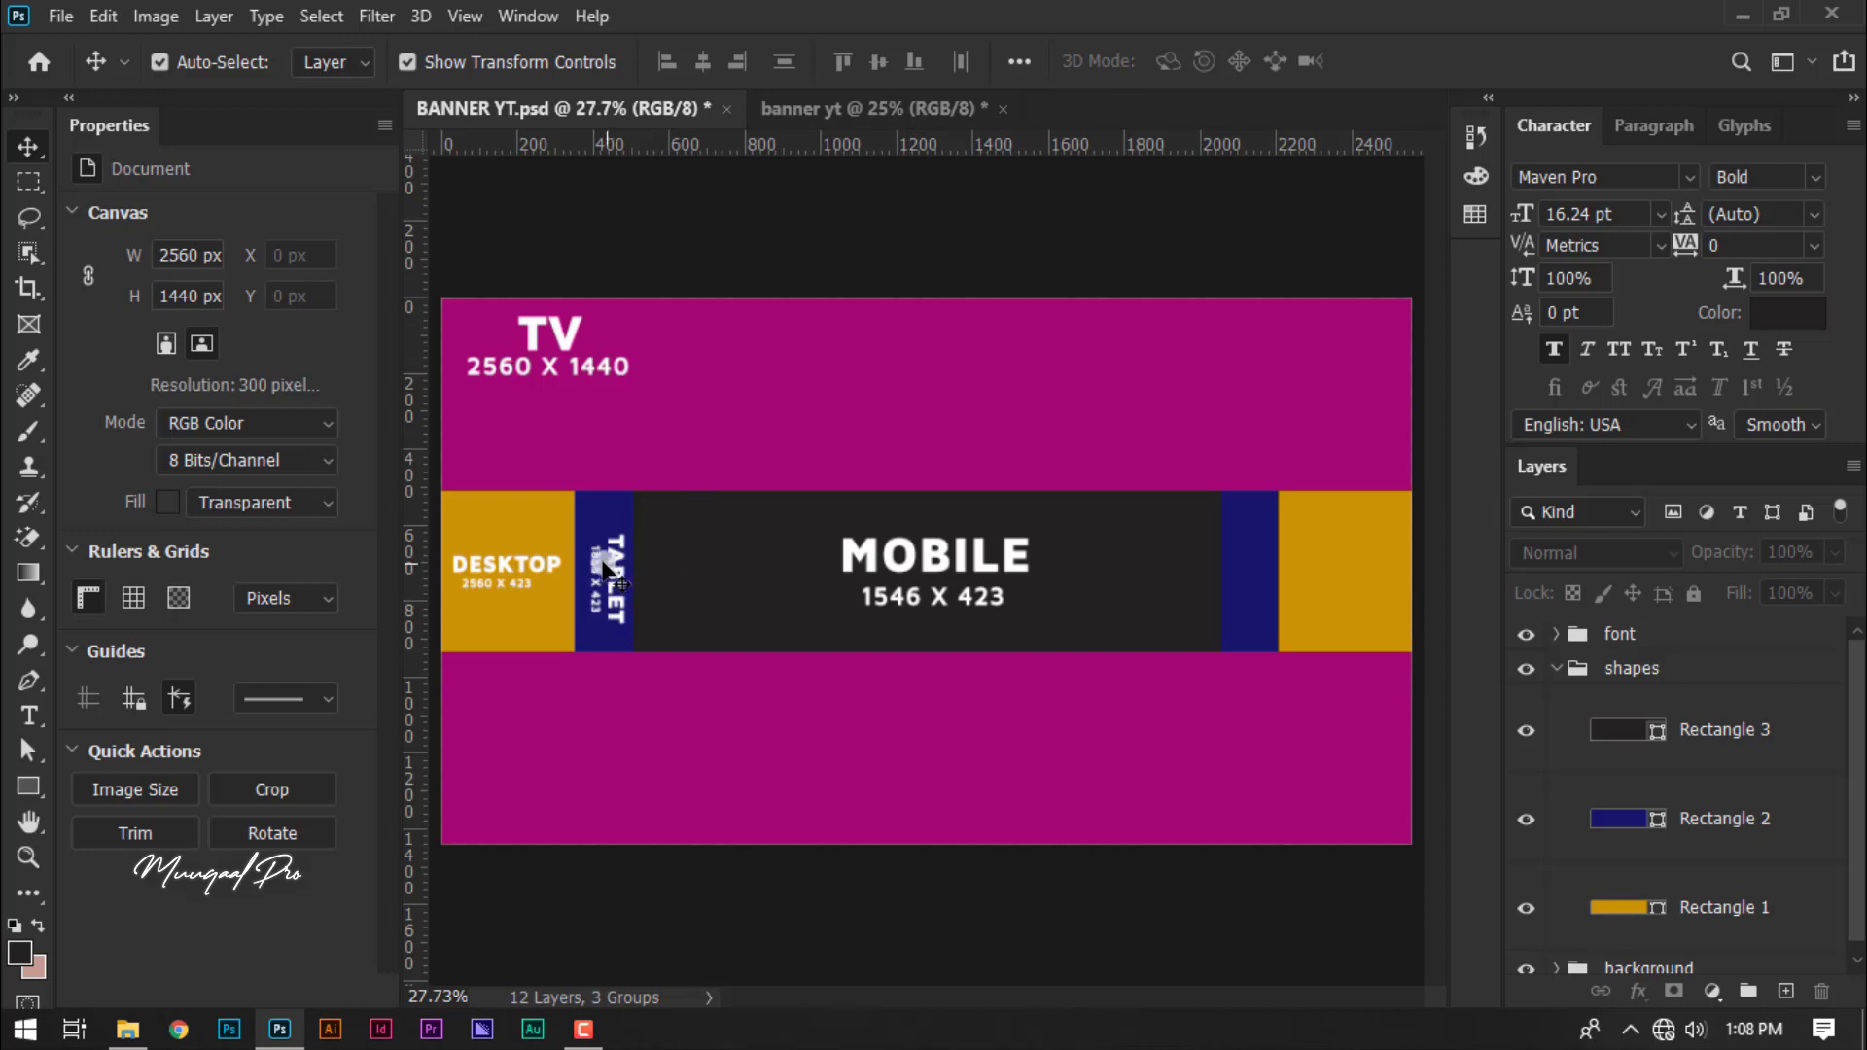
key(ctrl+Tab)
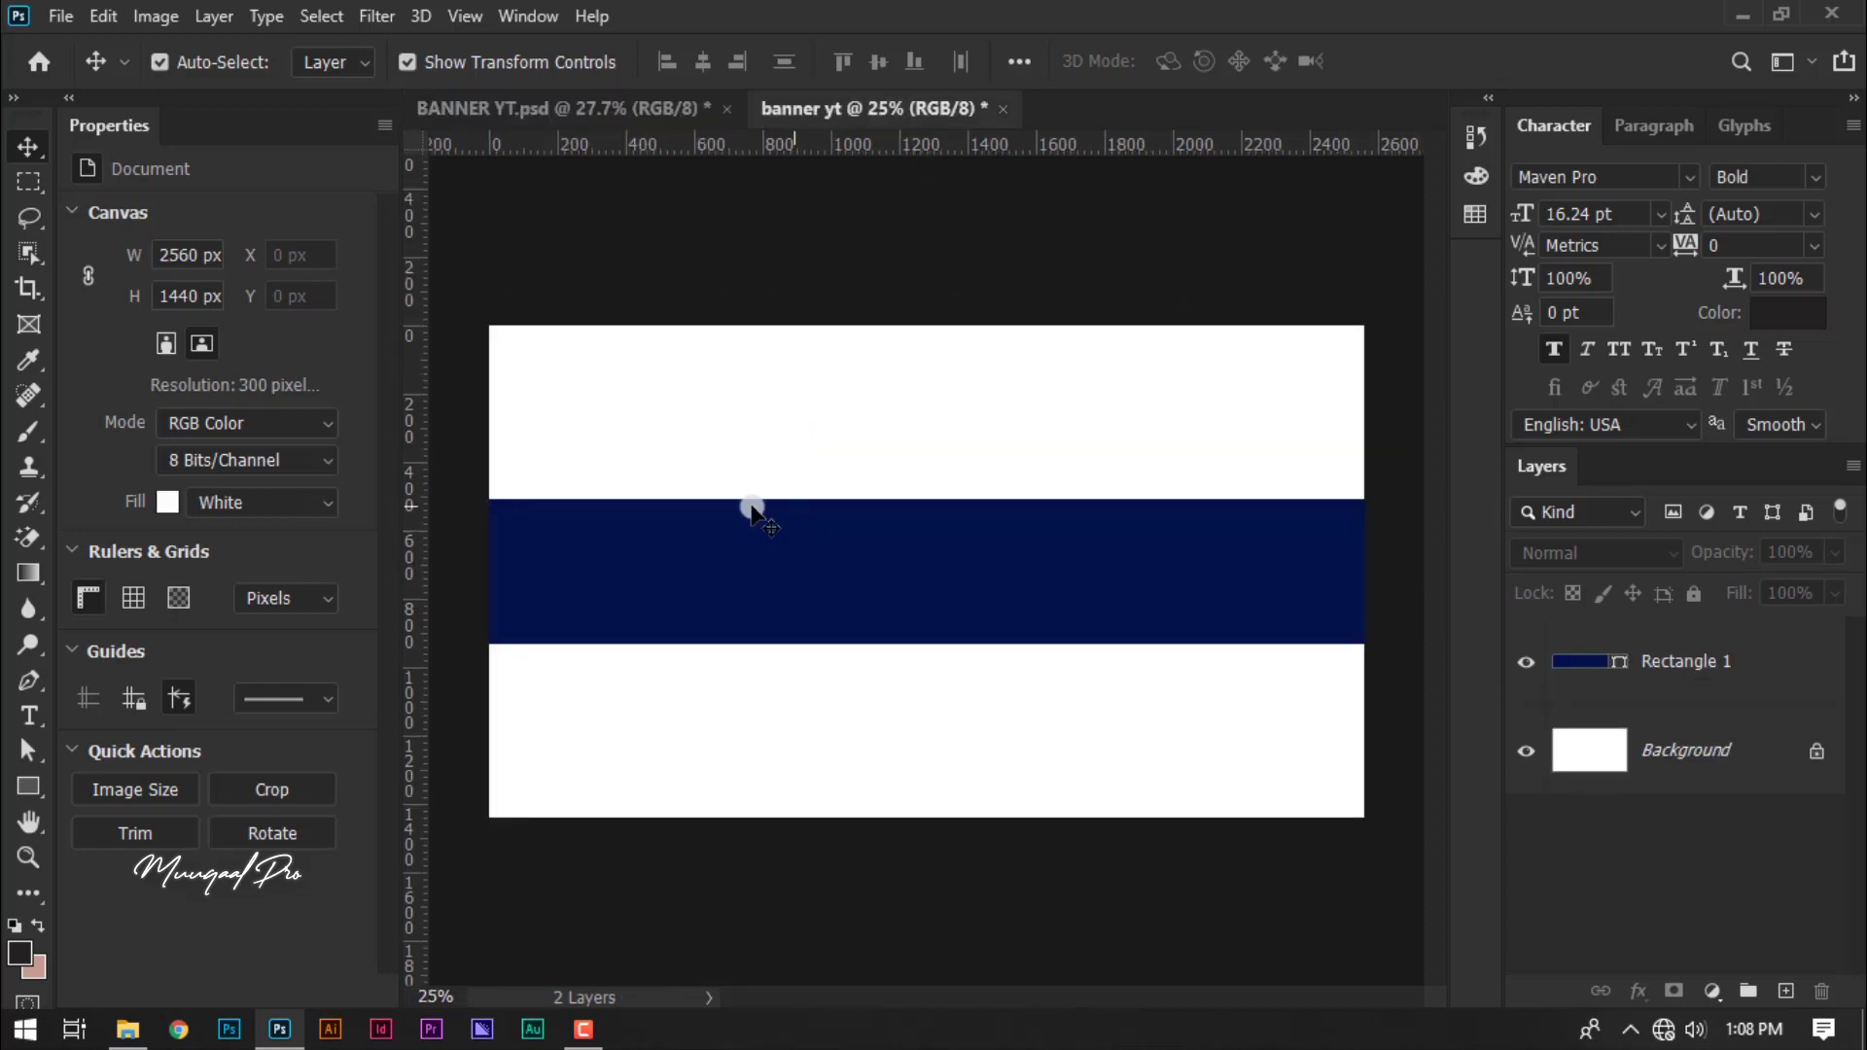
click(27, 790)
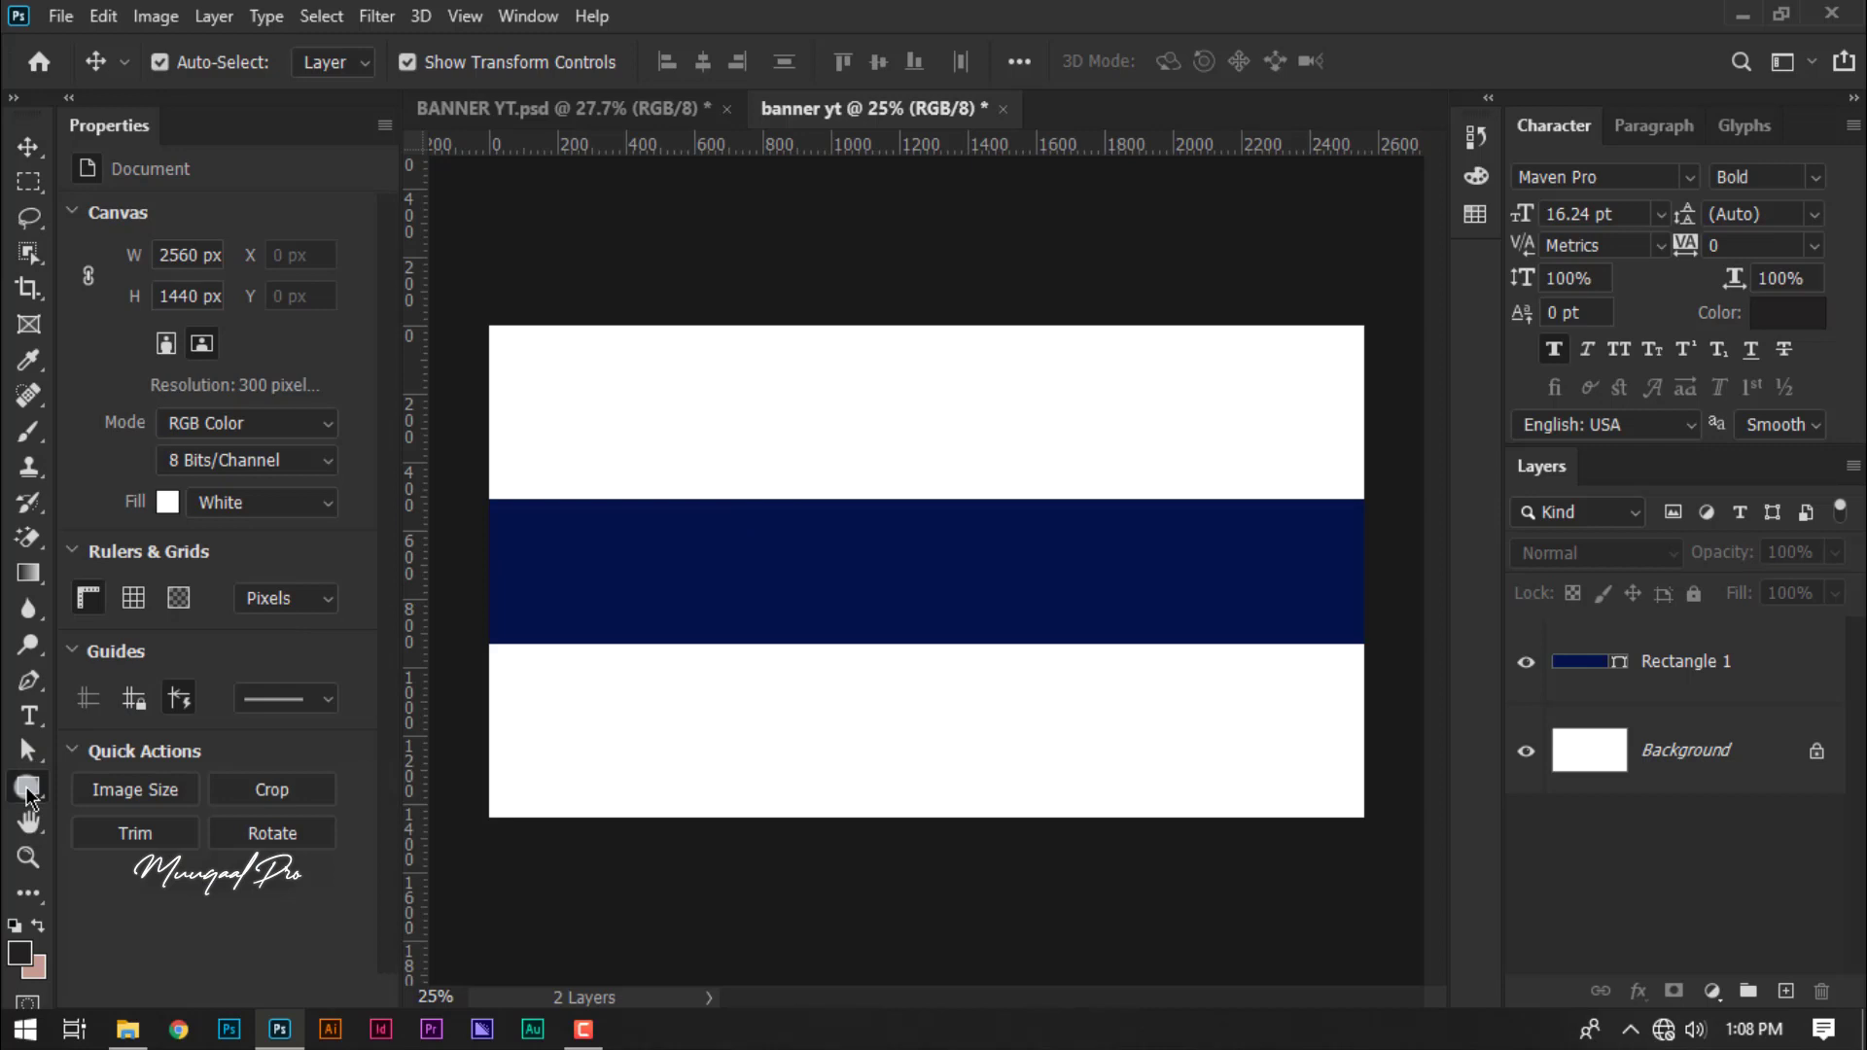
click(846, 577)
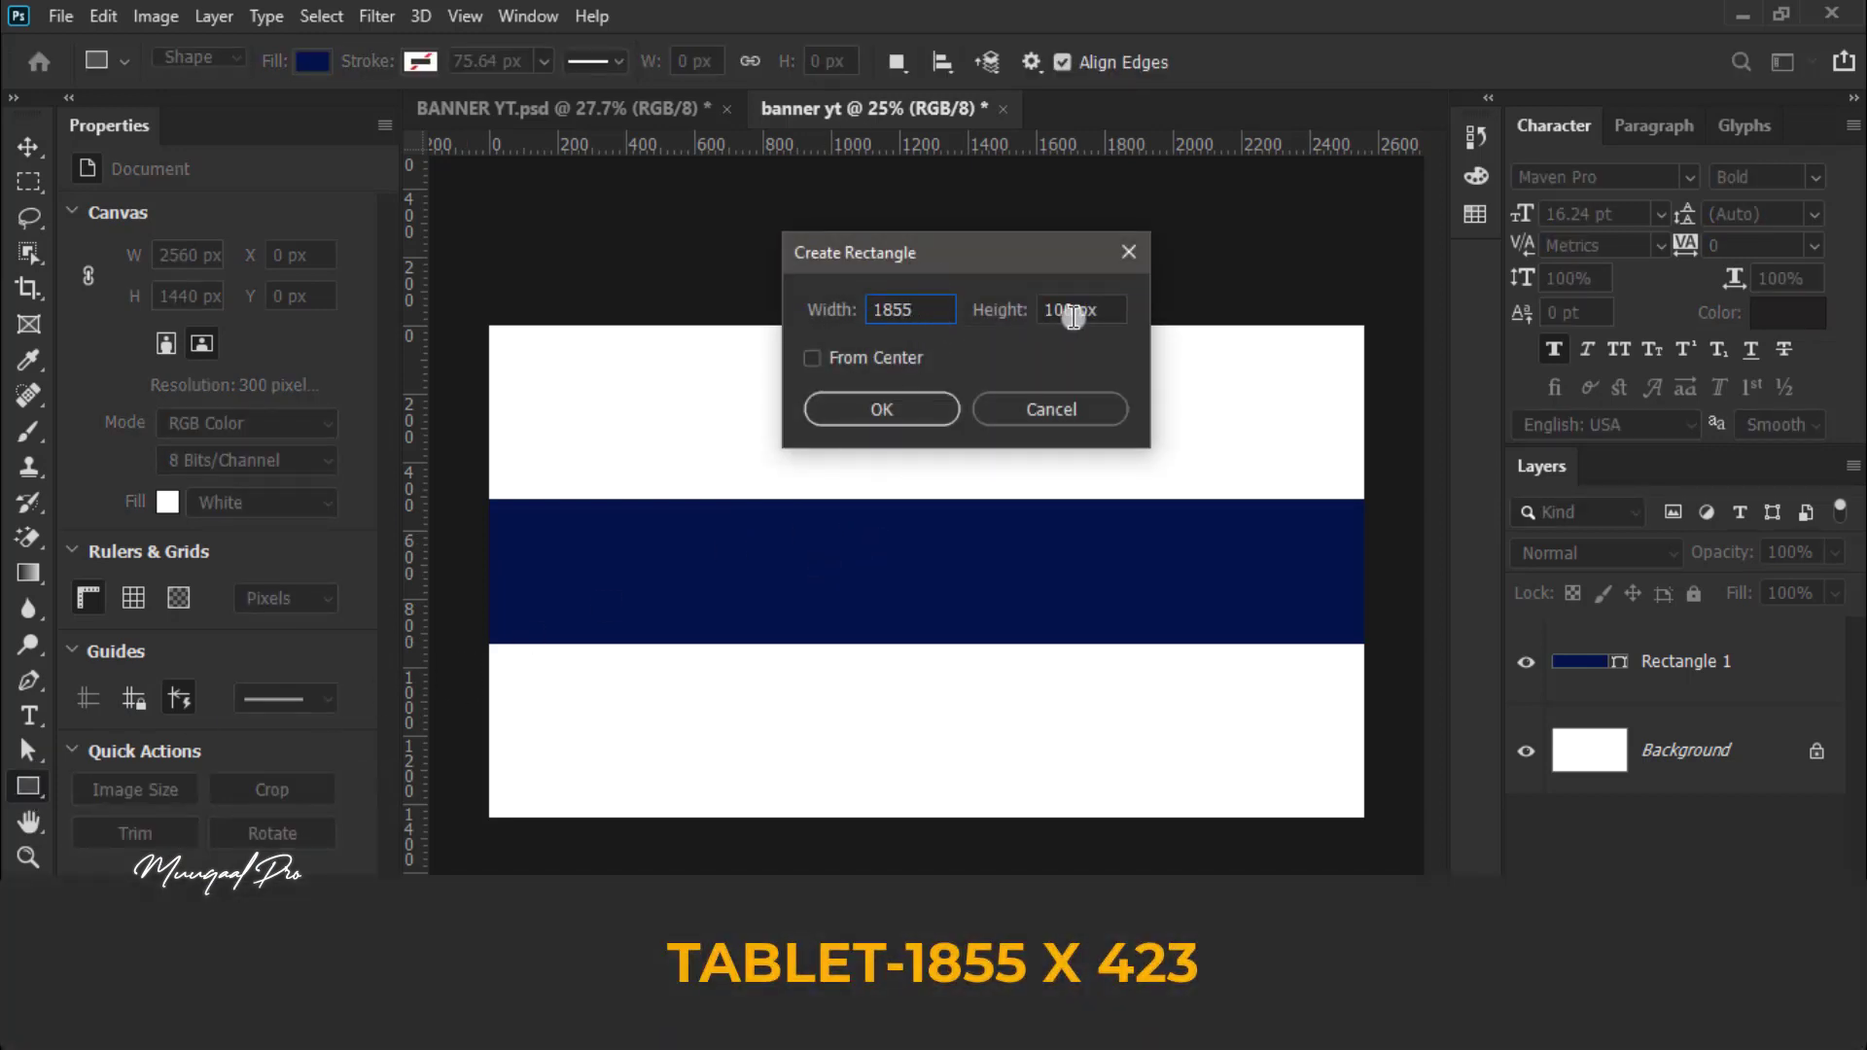
drag(1109, 309, 1031, 309)
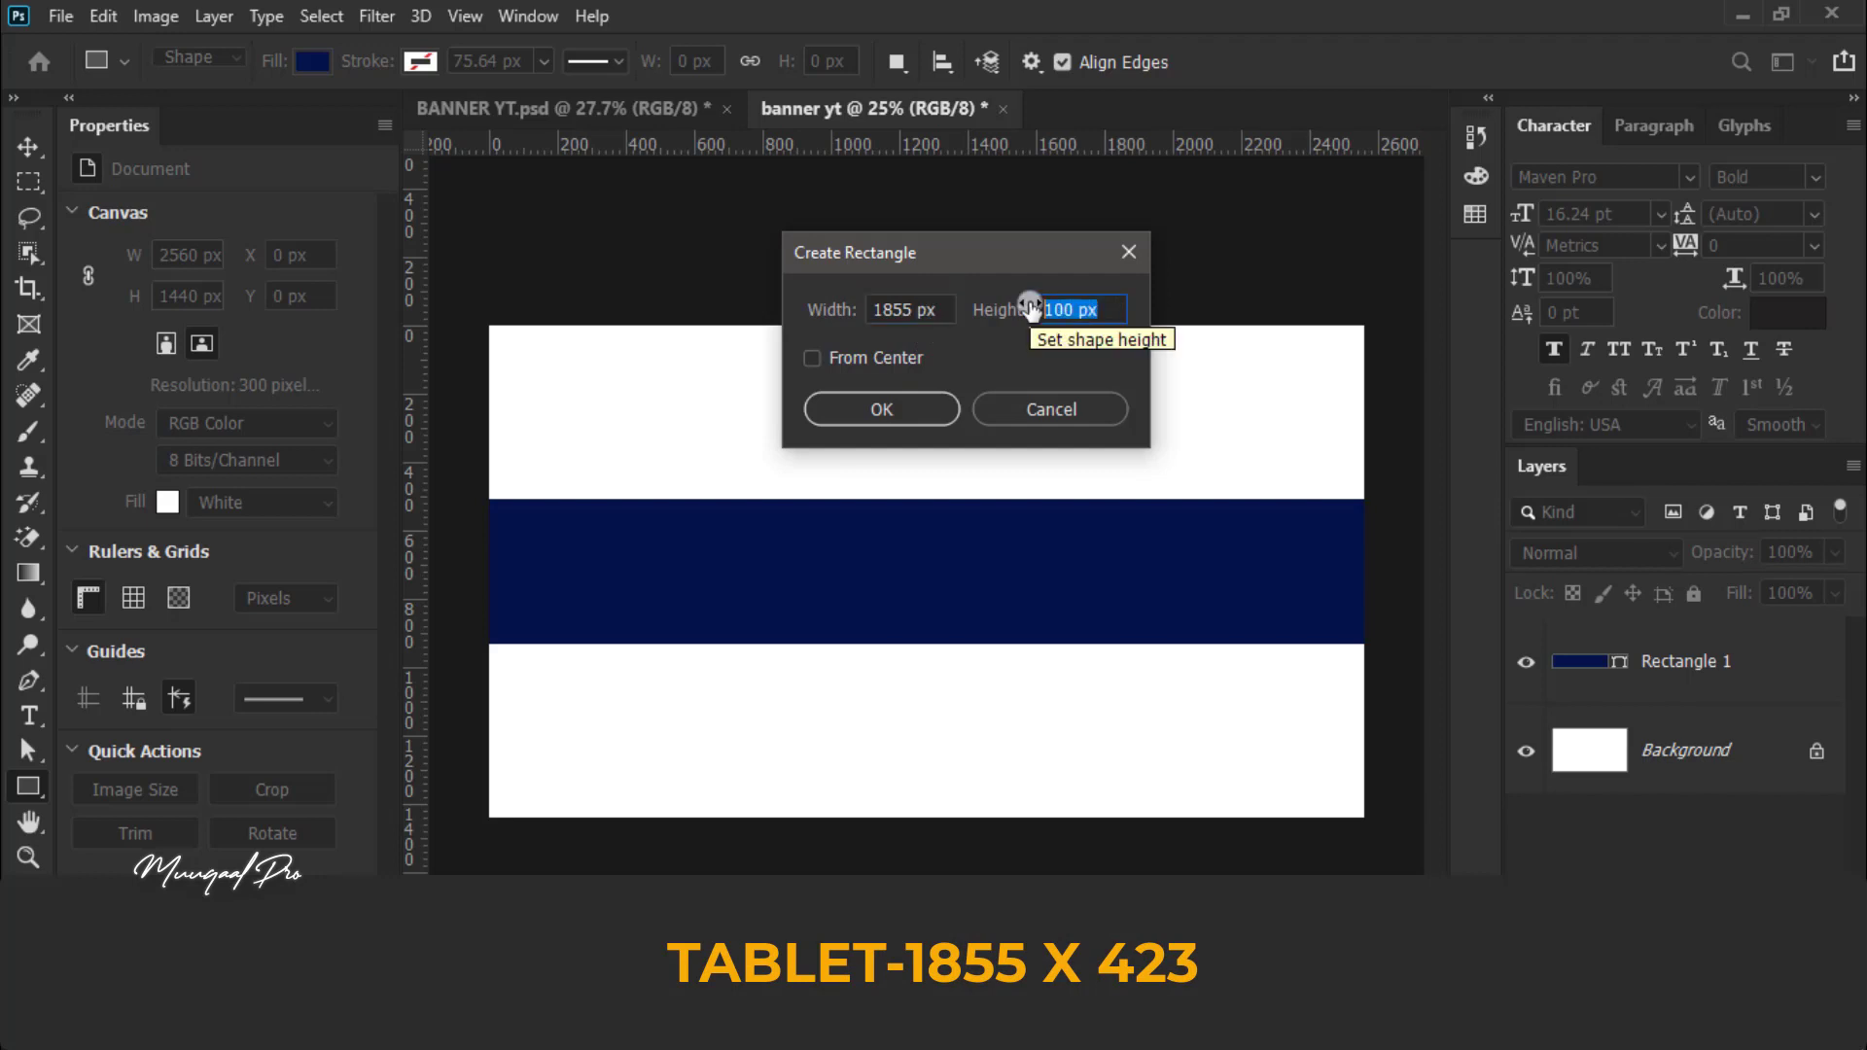
text(423)
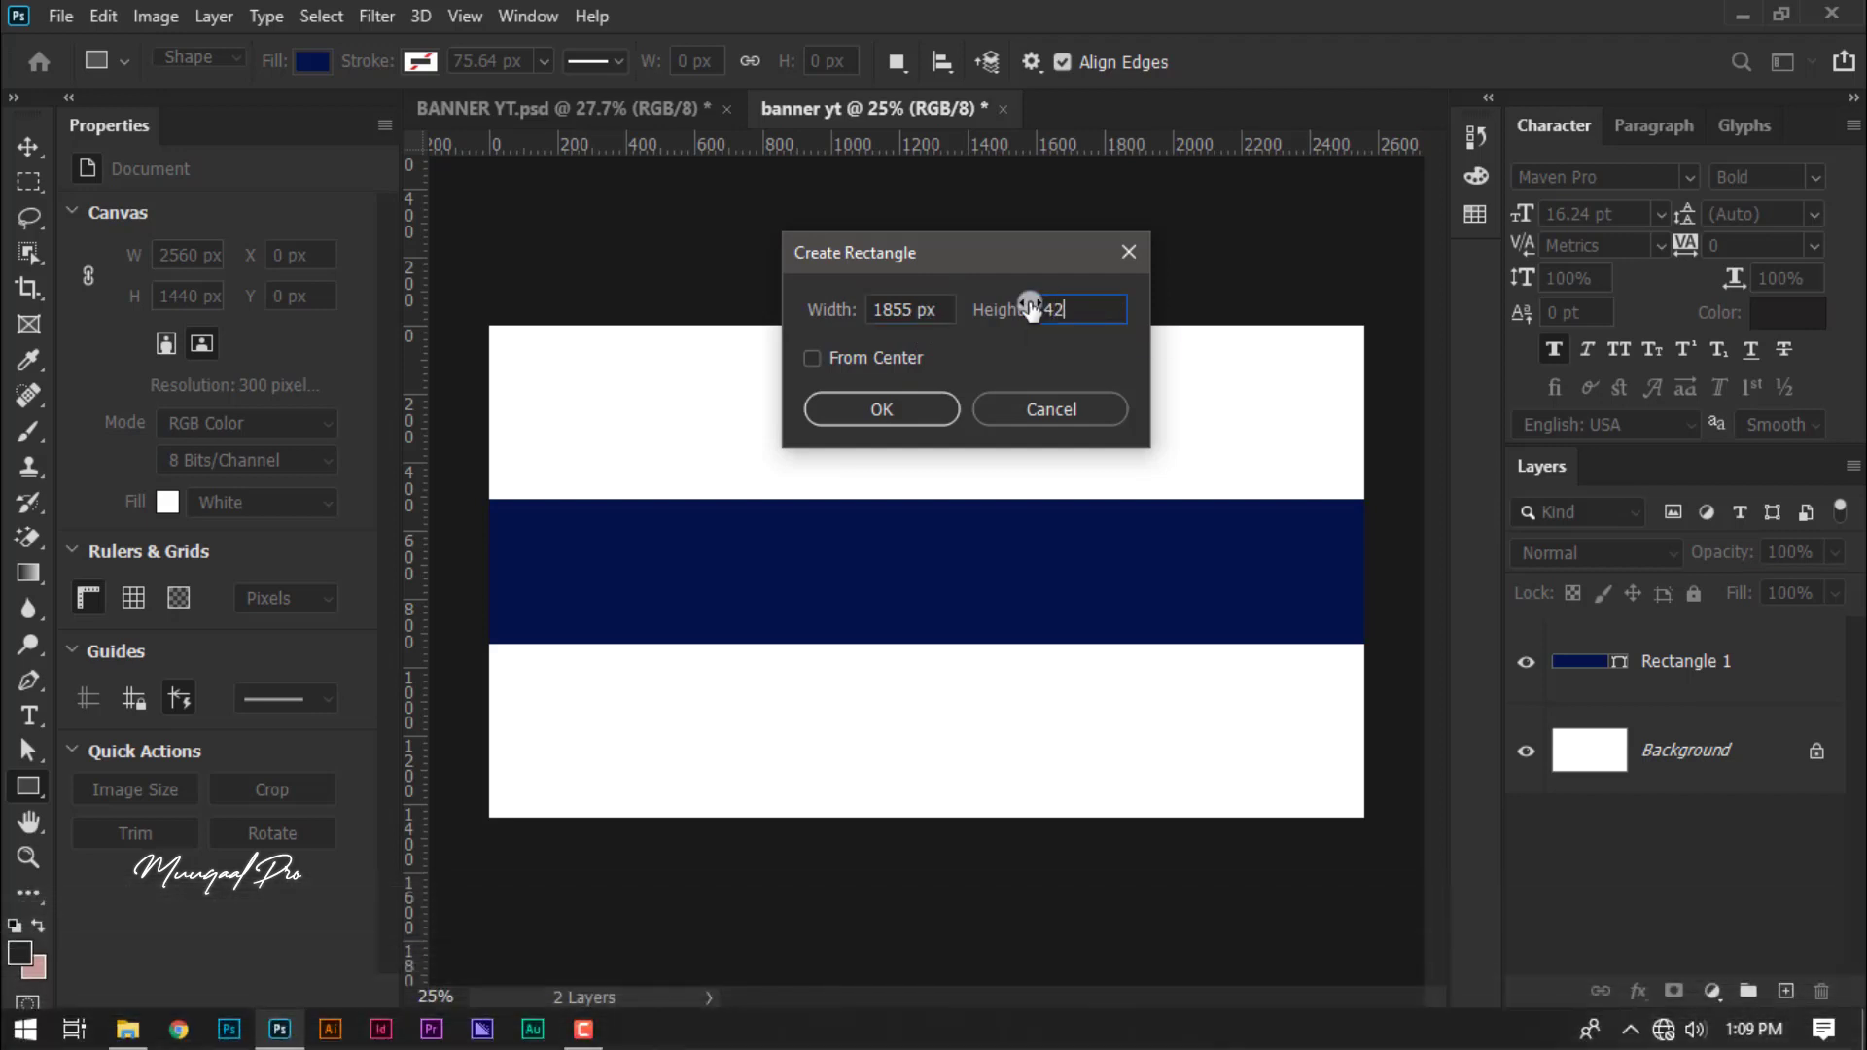
click(890, 412)
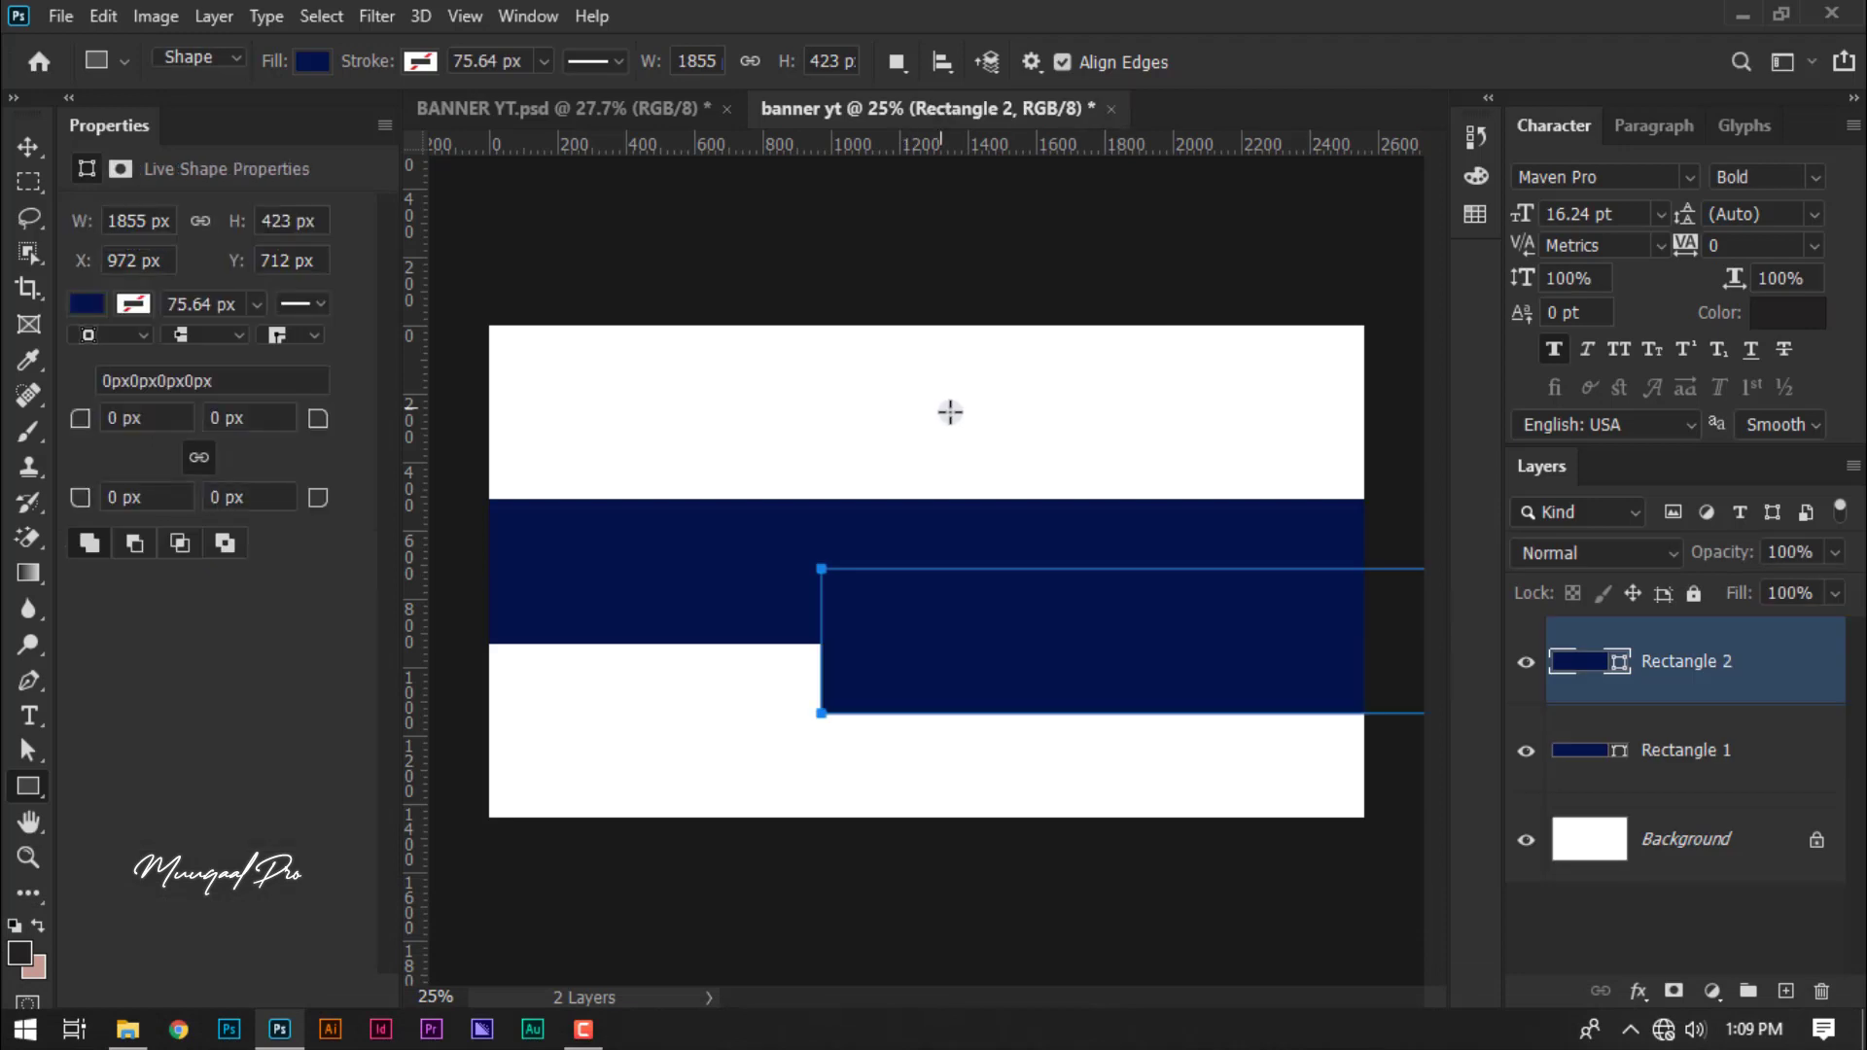
- Change the fill of the tablet rectangle to dark red from the recently used colors
click(31, 148)
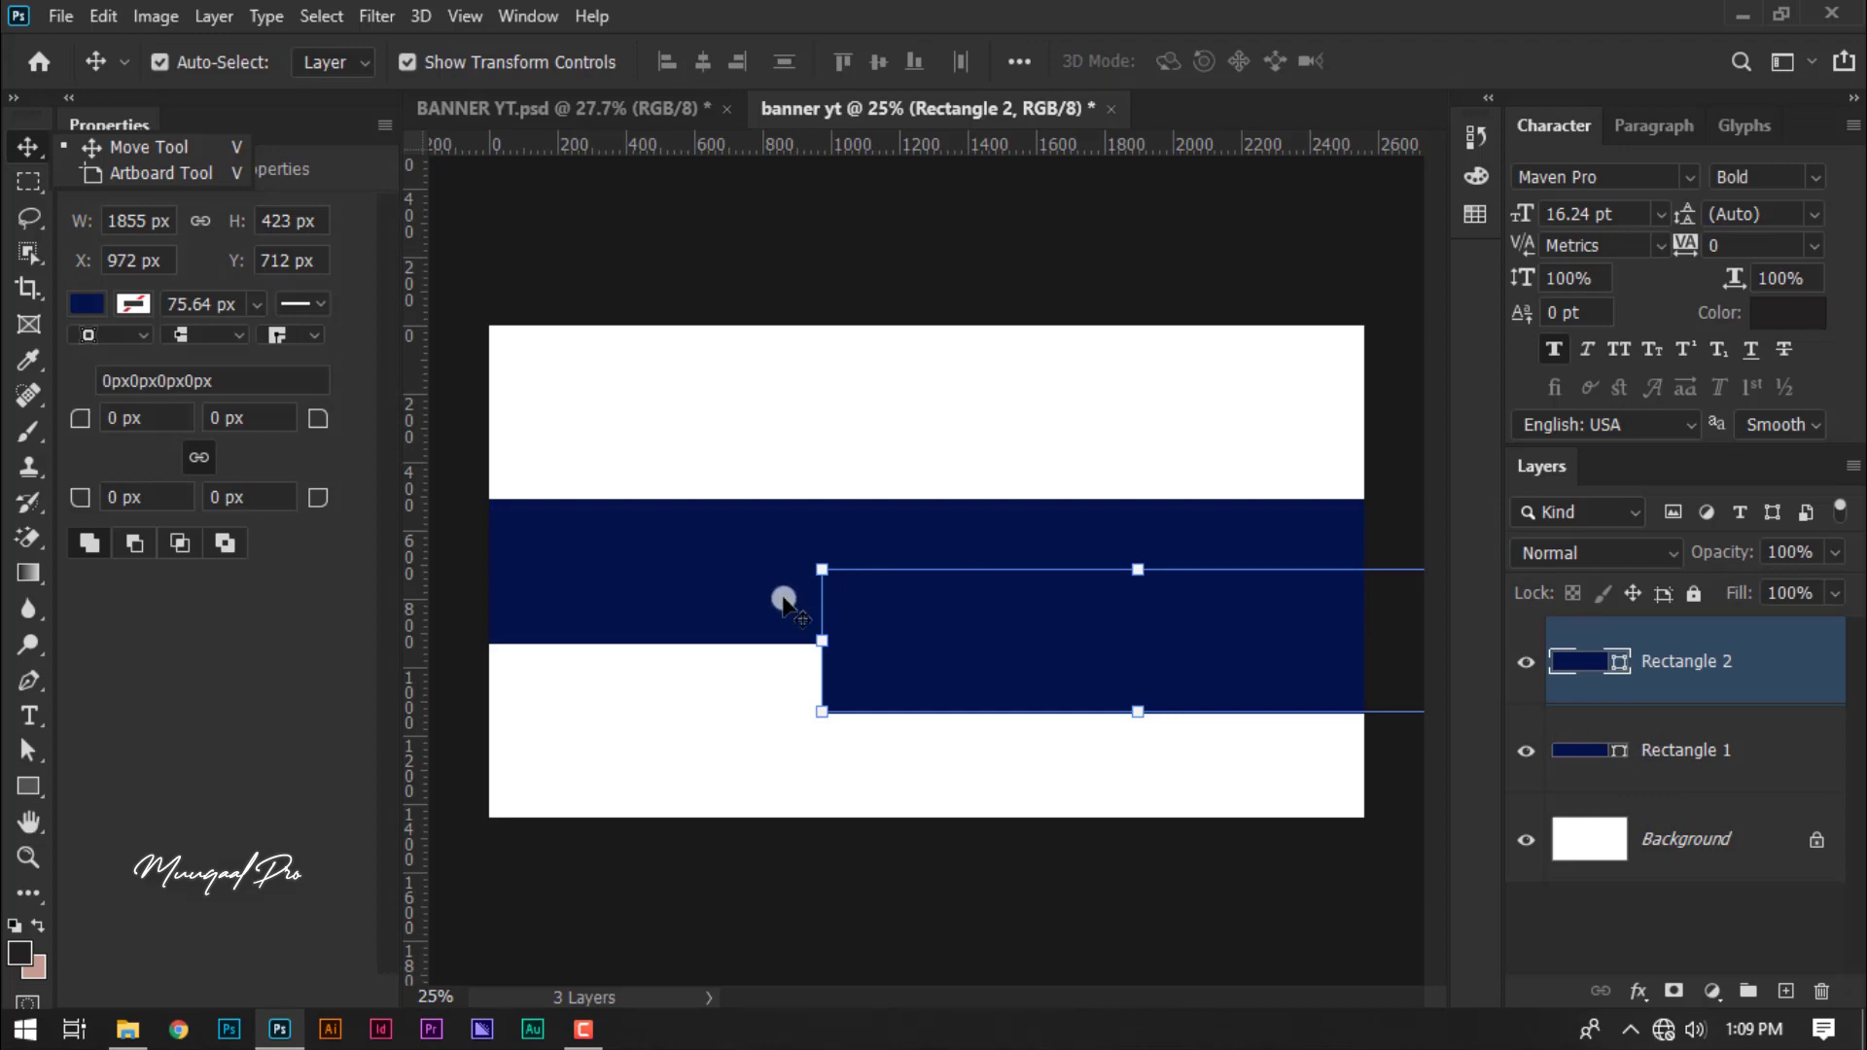
click(86, 303)
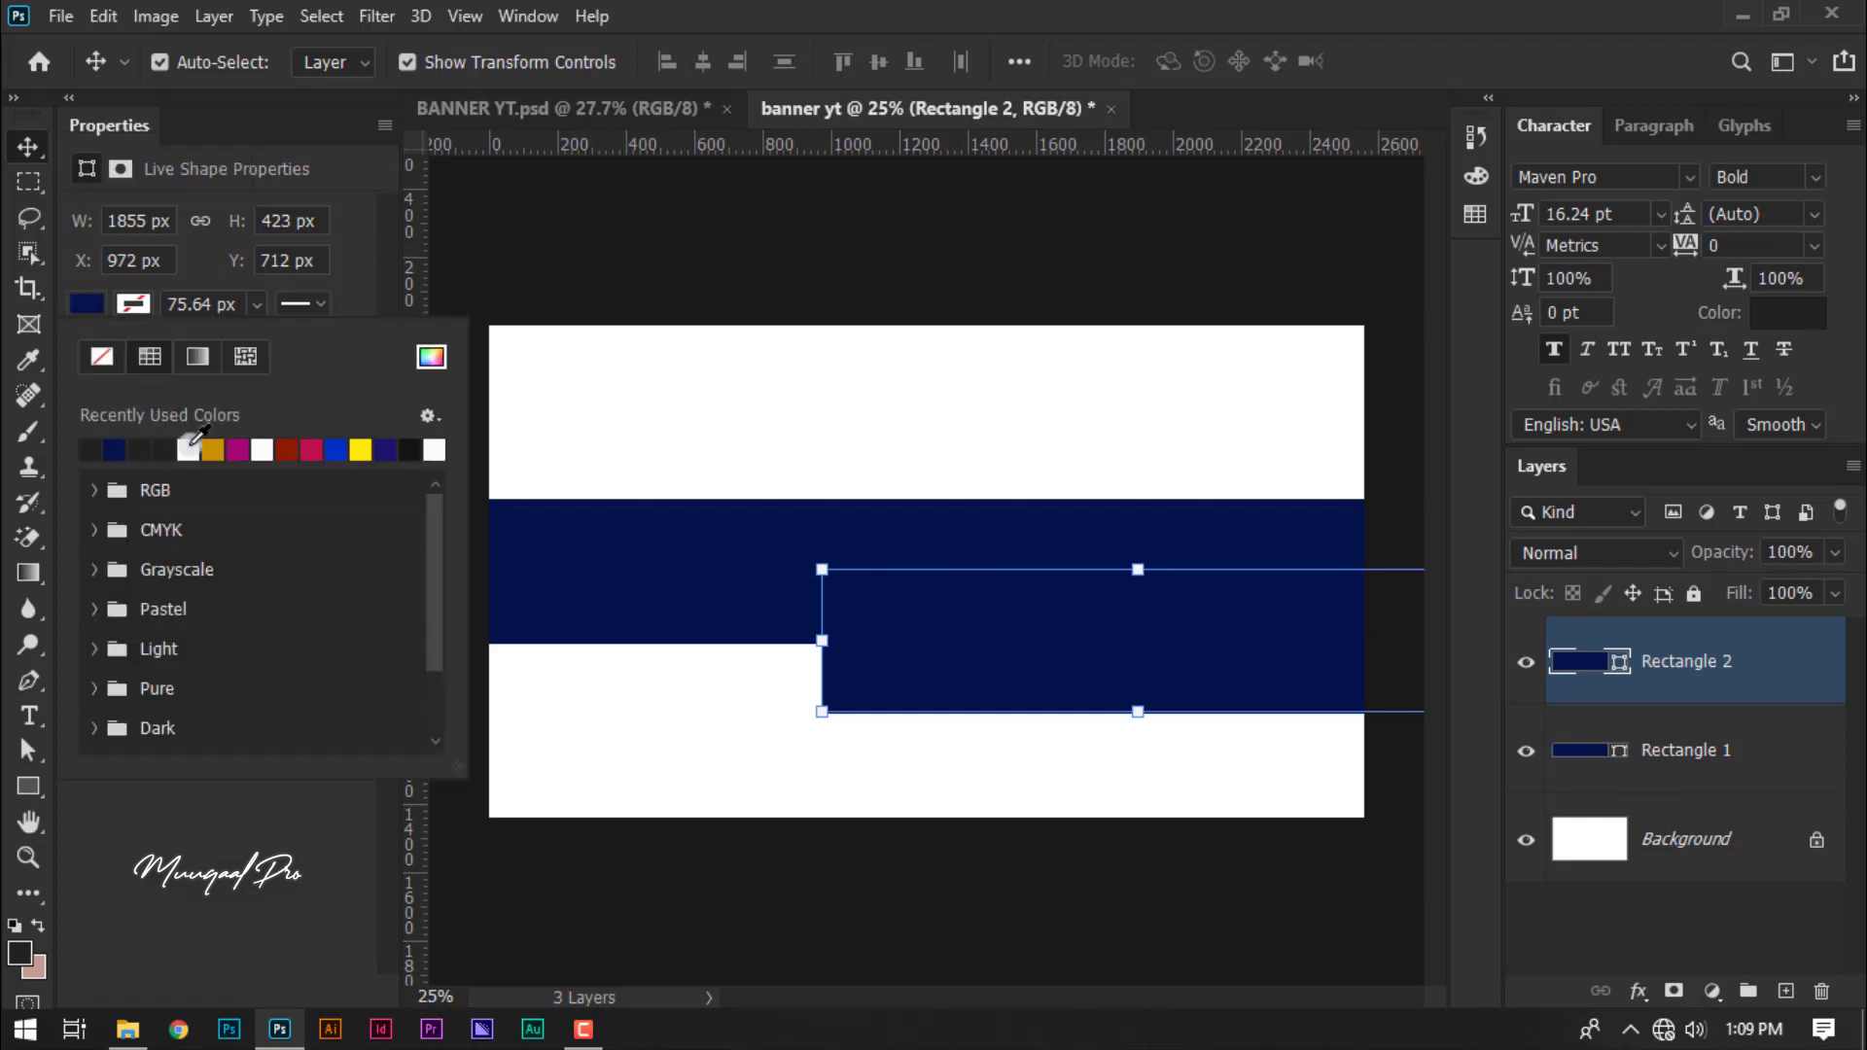
click(290, 446)
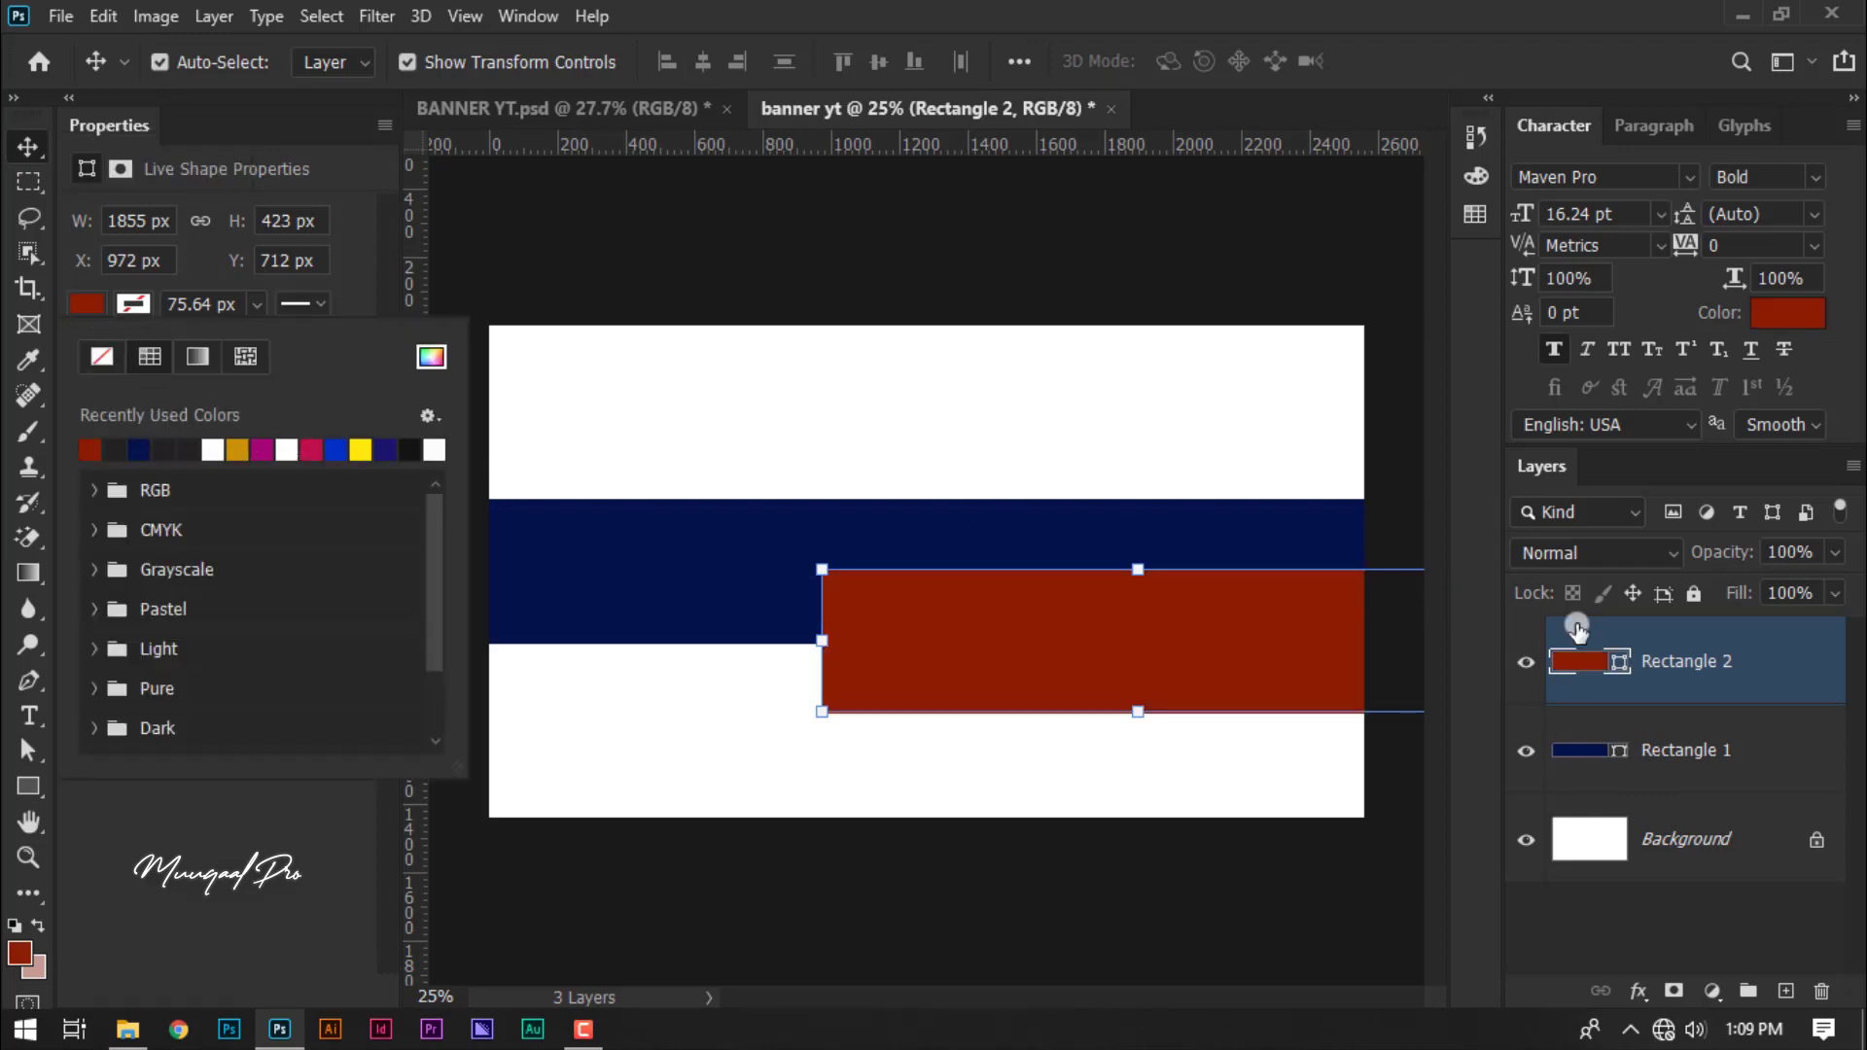
- Center the red tablet rectangle horizontally and vertically on the canvas together with the other layers, and clear the selection
click(1676, 848)
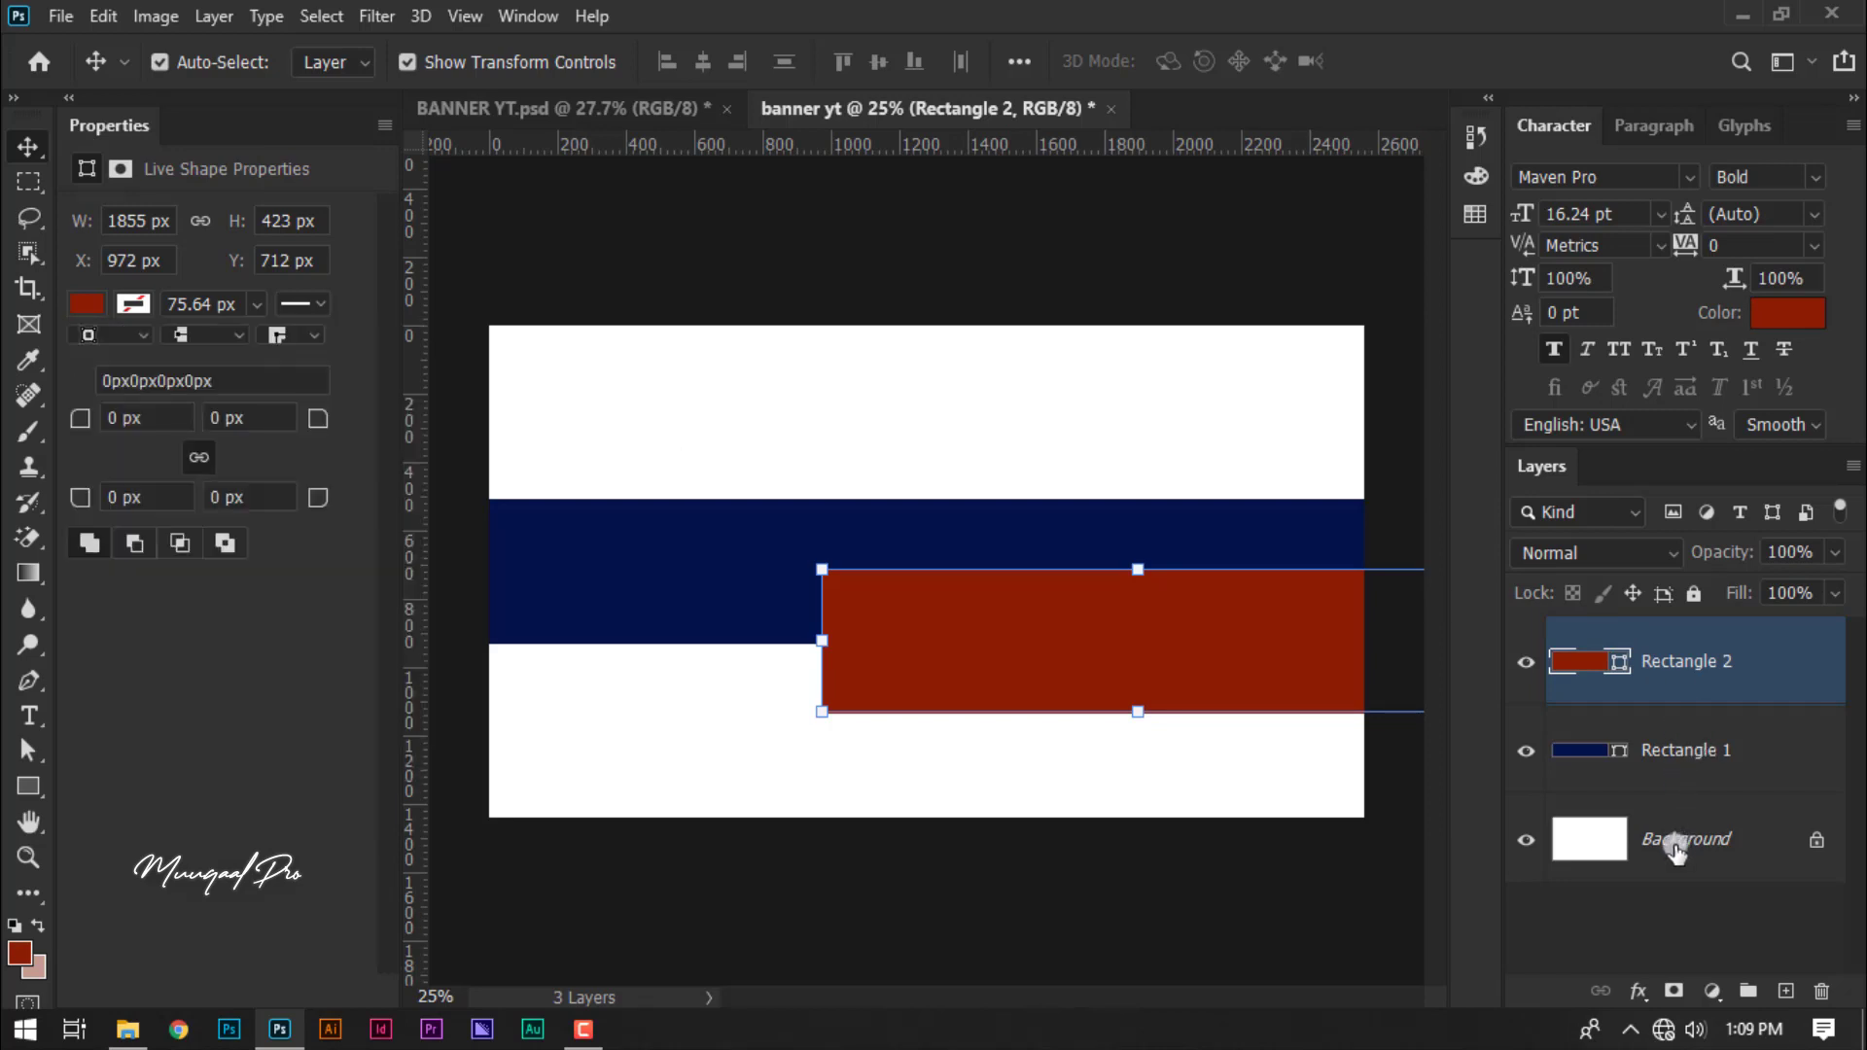
shift+click(1676, 848)
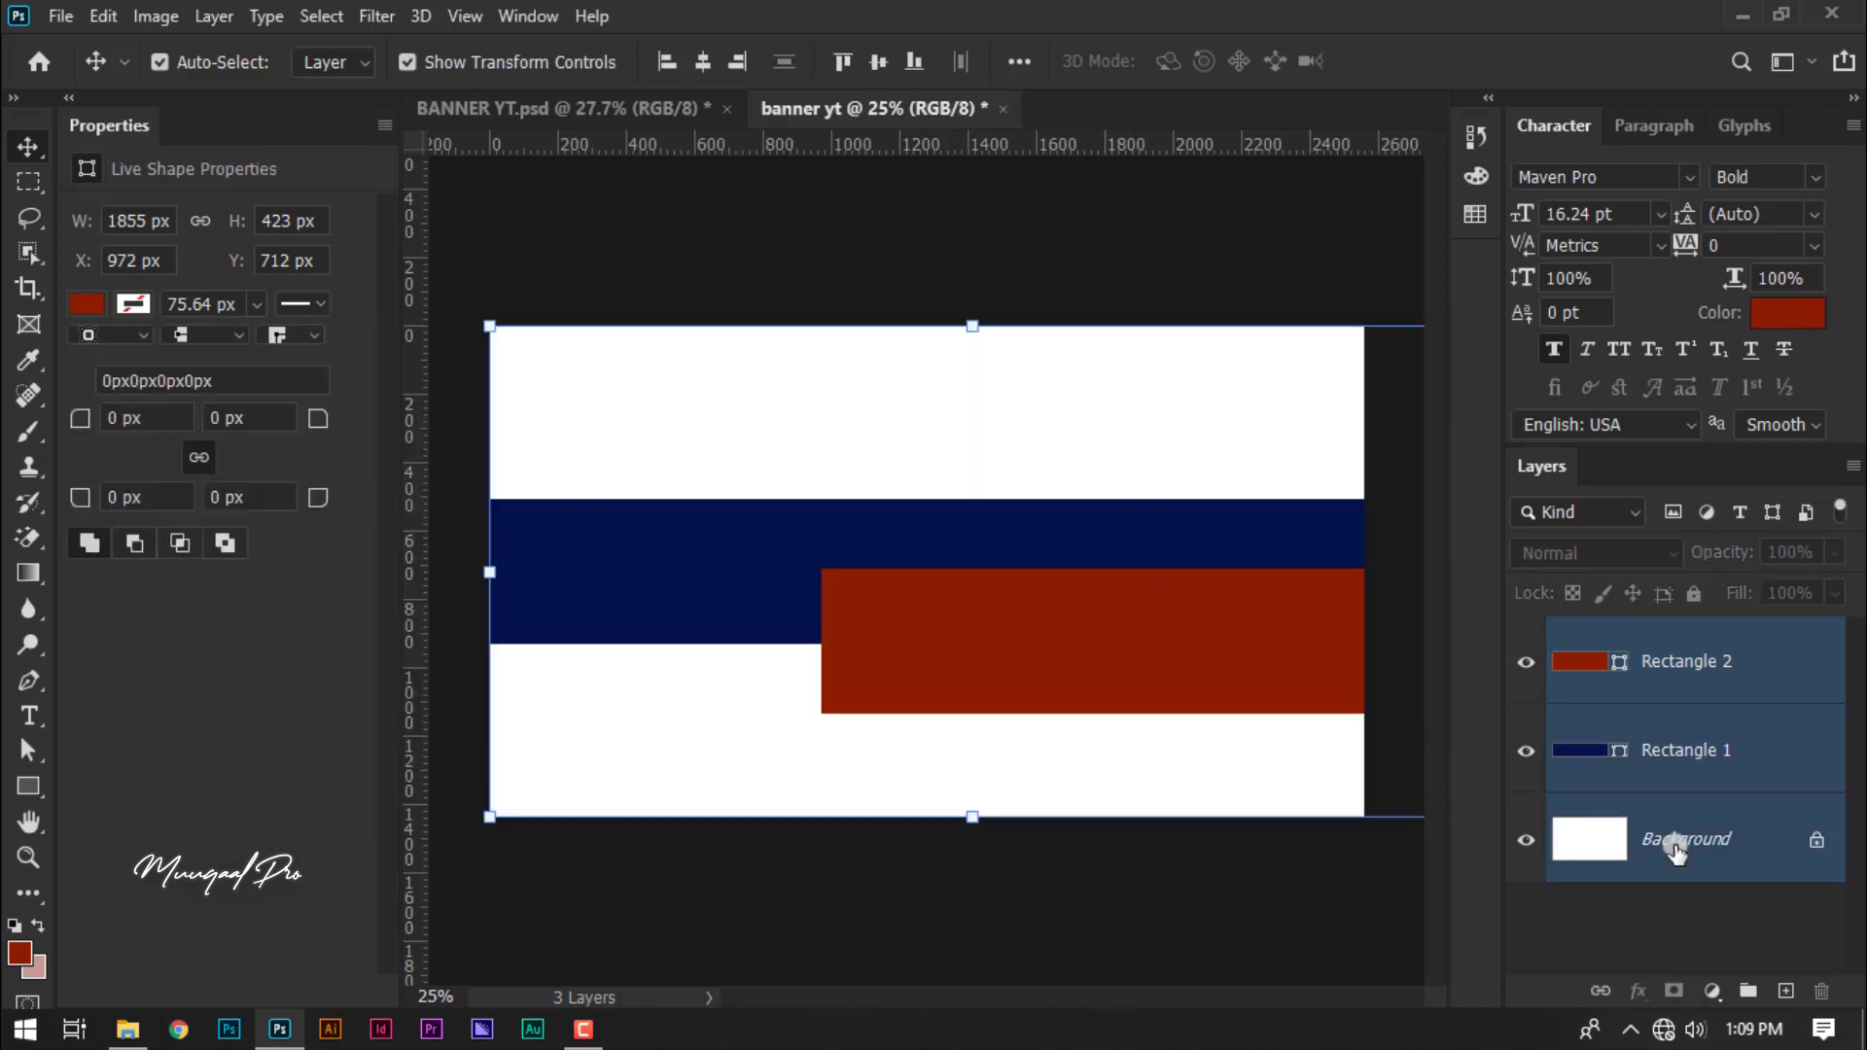
click(707, 68)
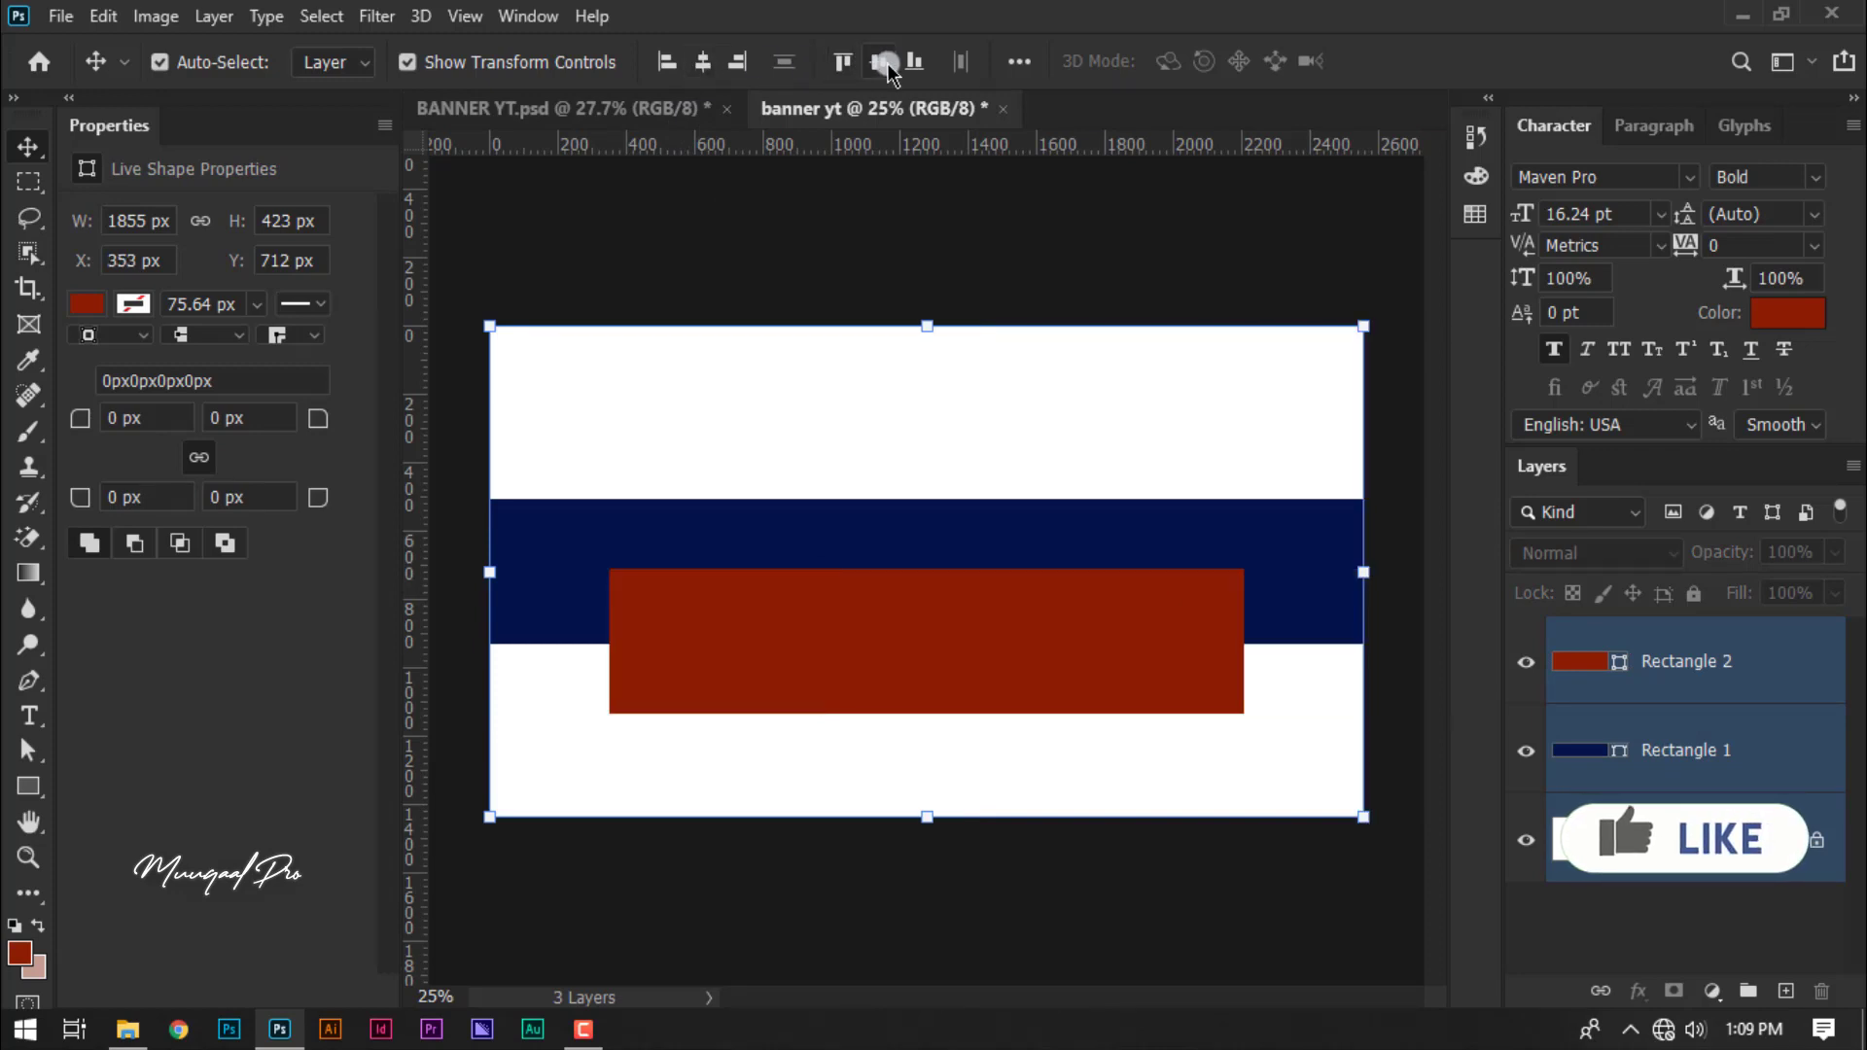
click(885, 64)
click(904, 255)
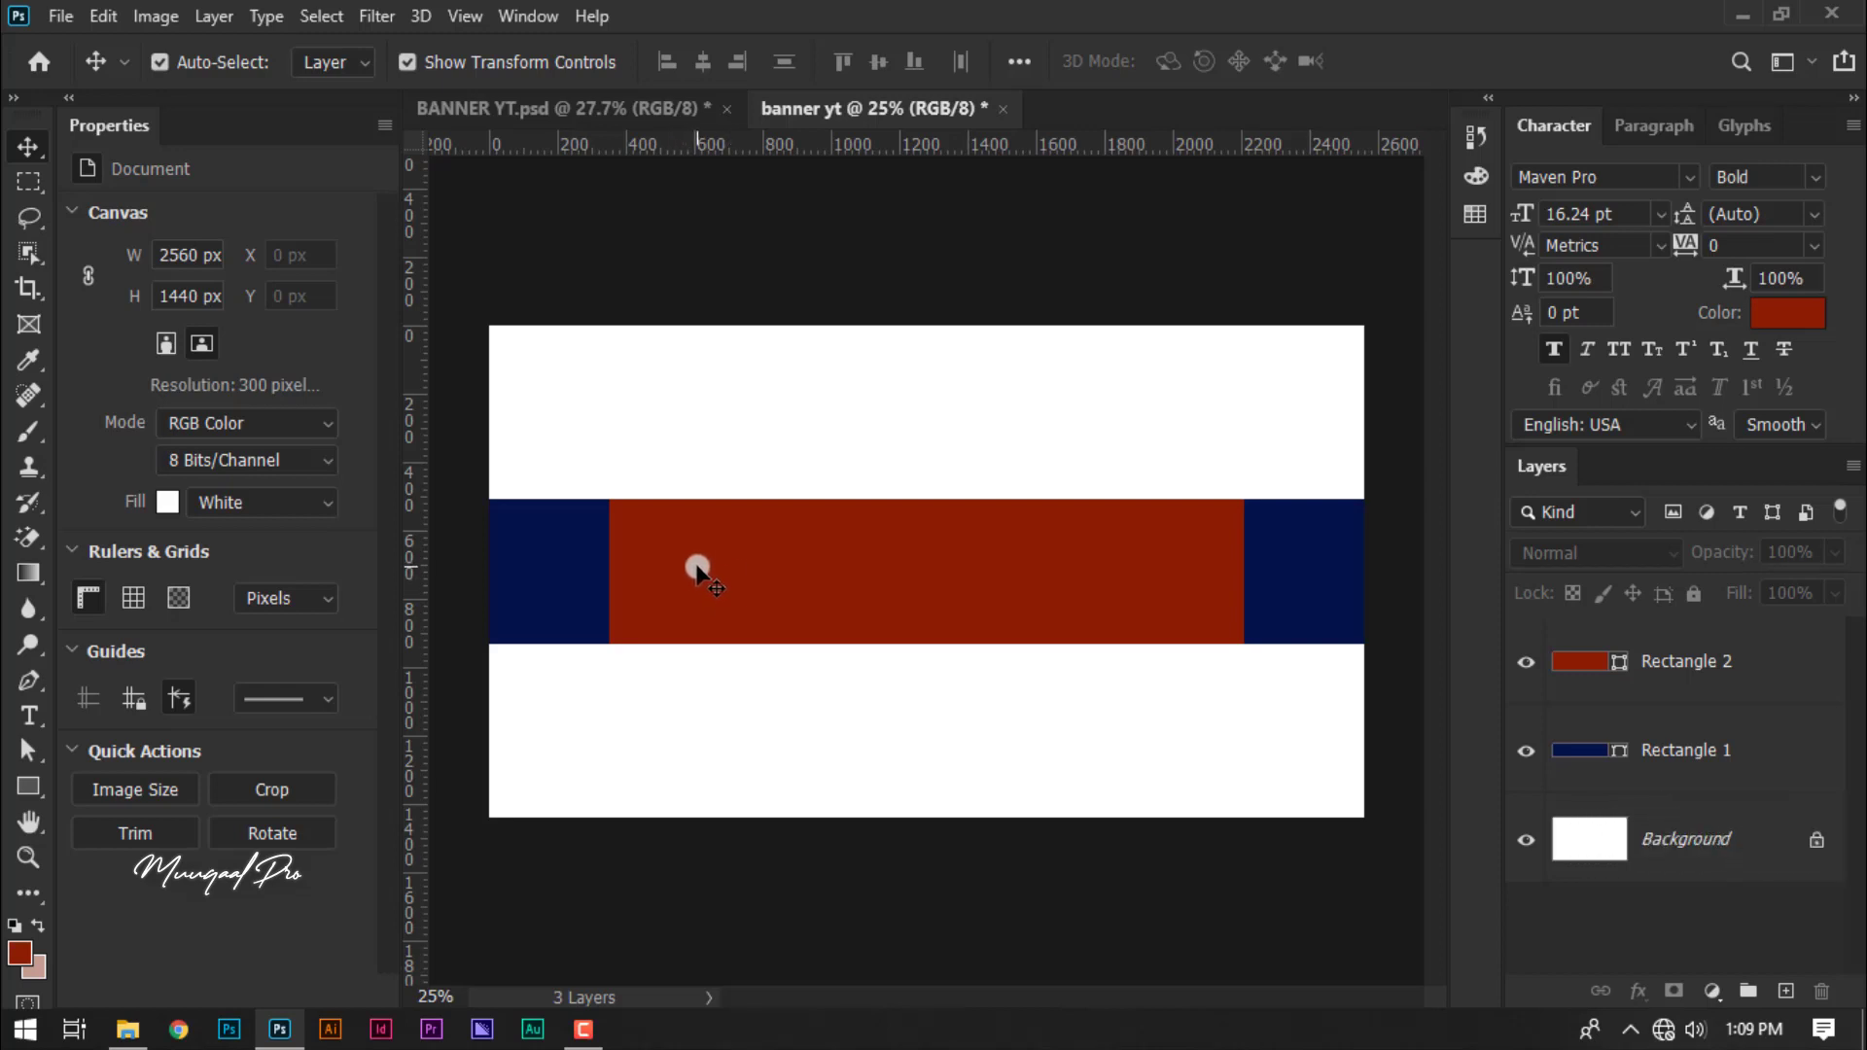
- Check the mobile area's dimensions in the BANNER YT.psd template and return to the banner yt document
key(ctrl+Tab)
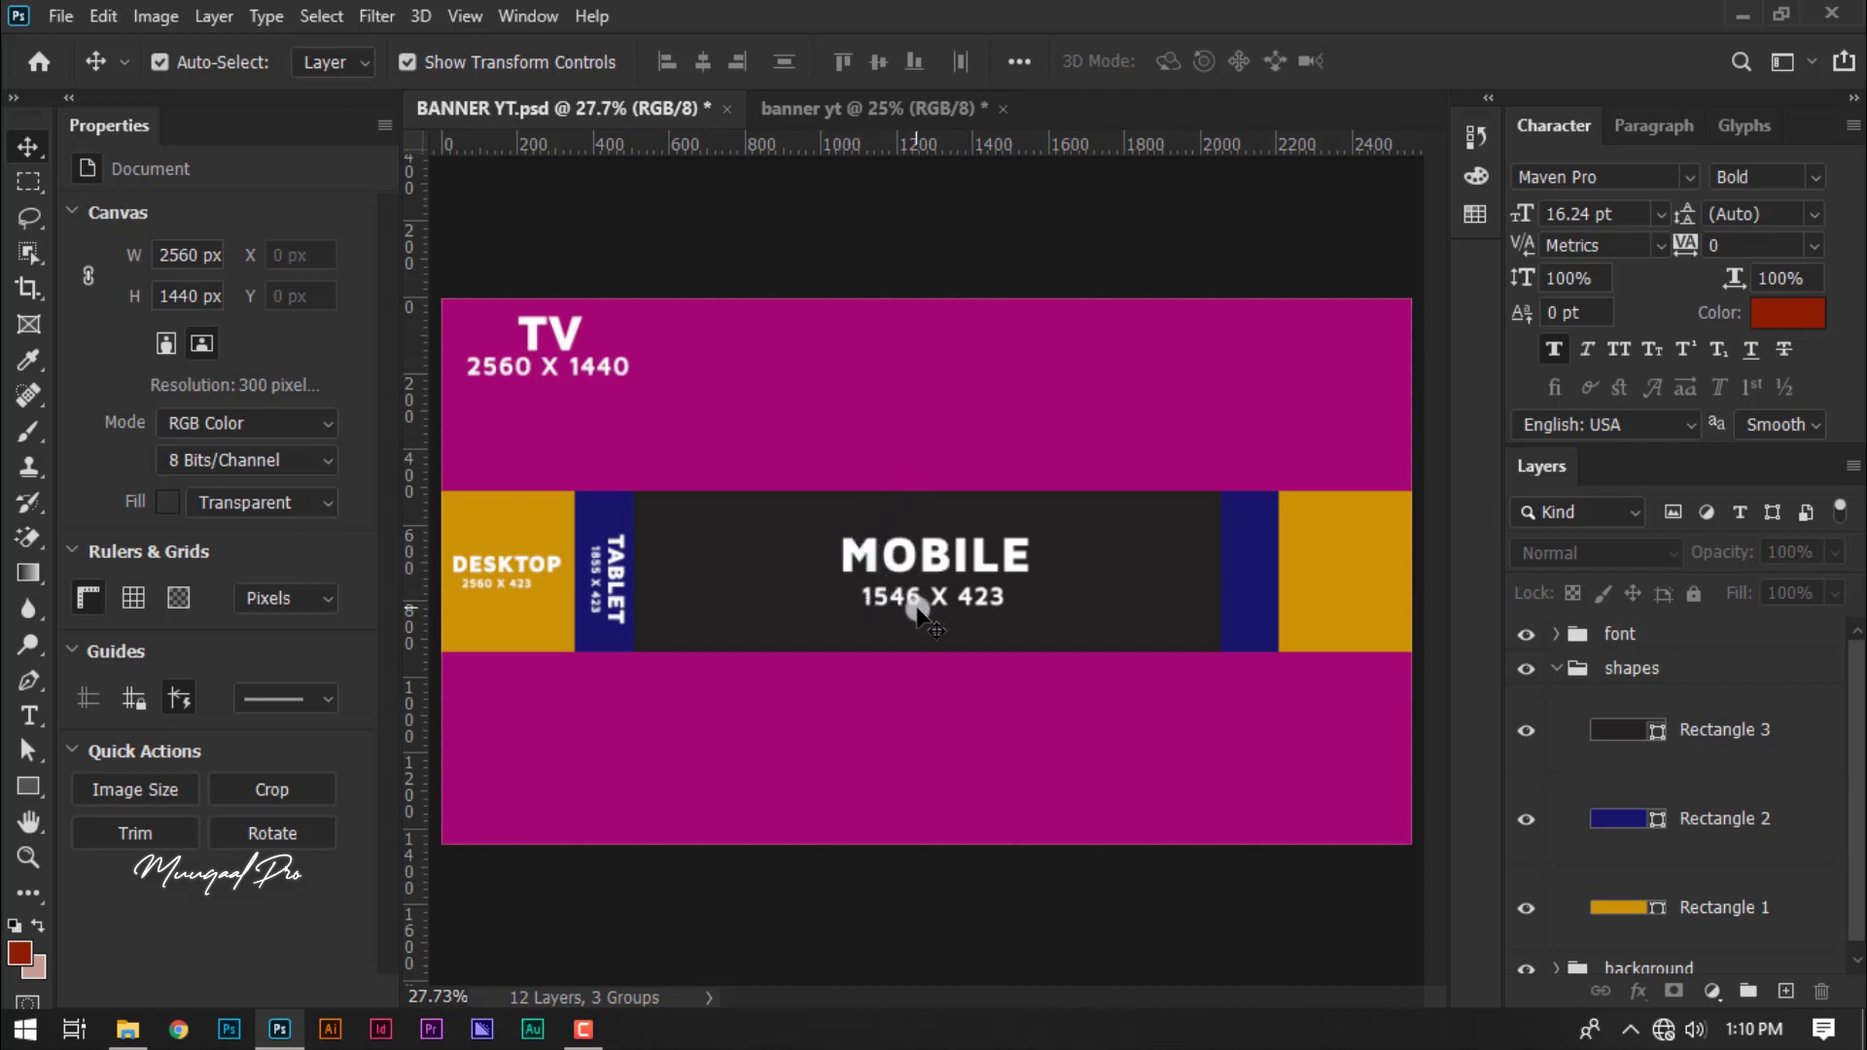
click(919, 103)
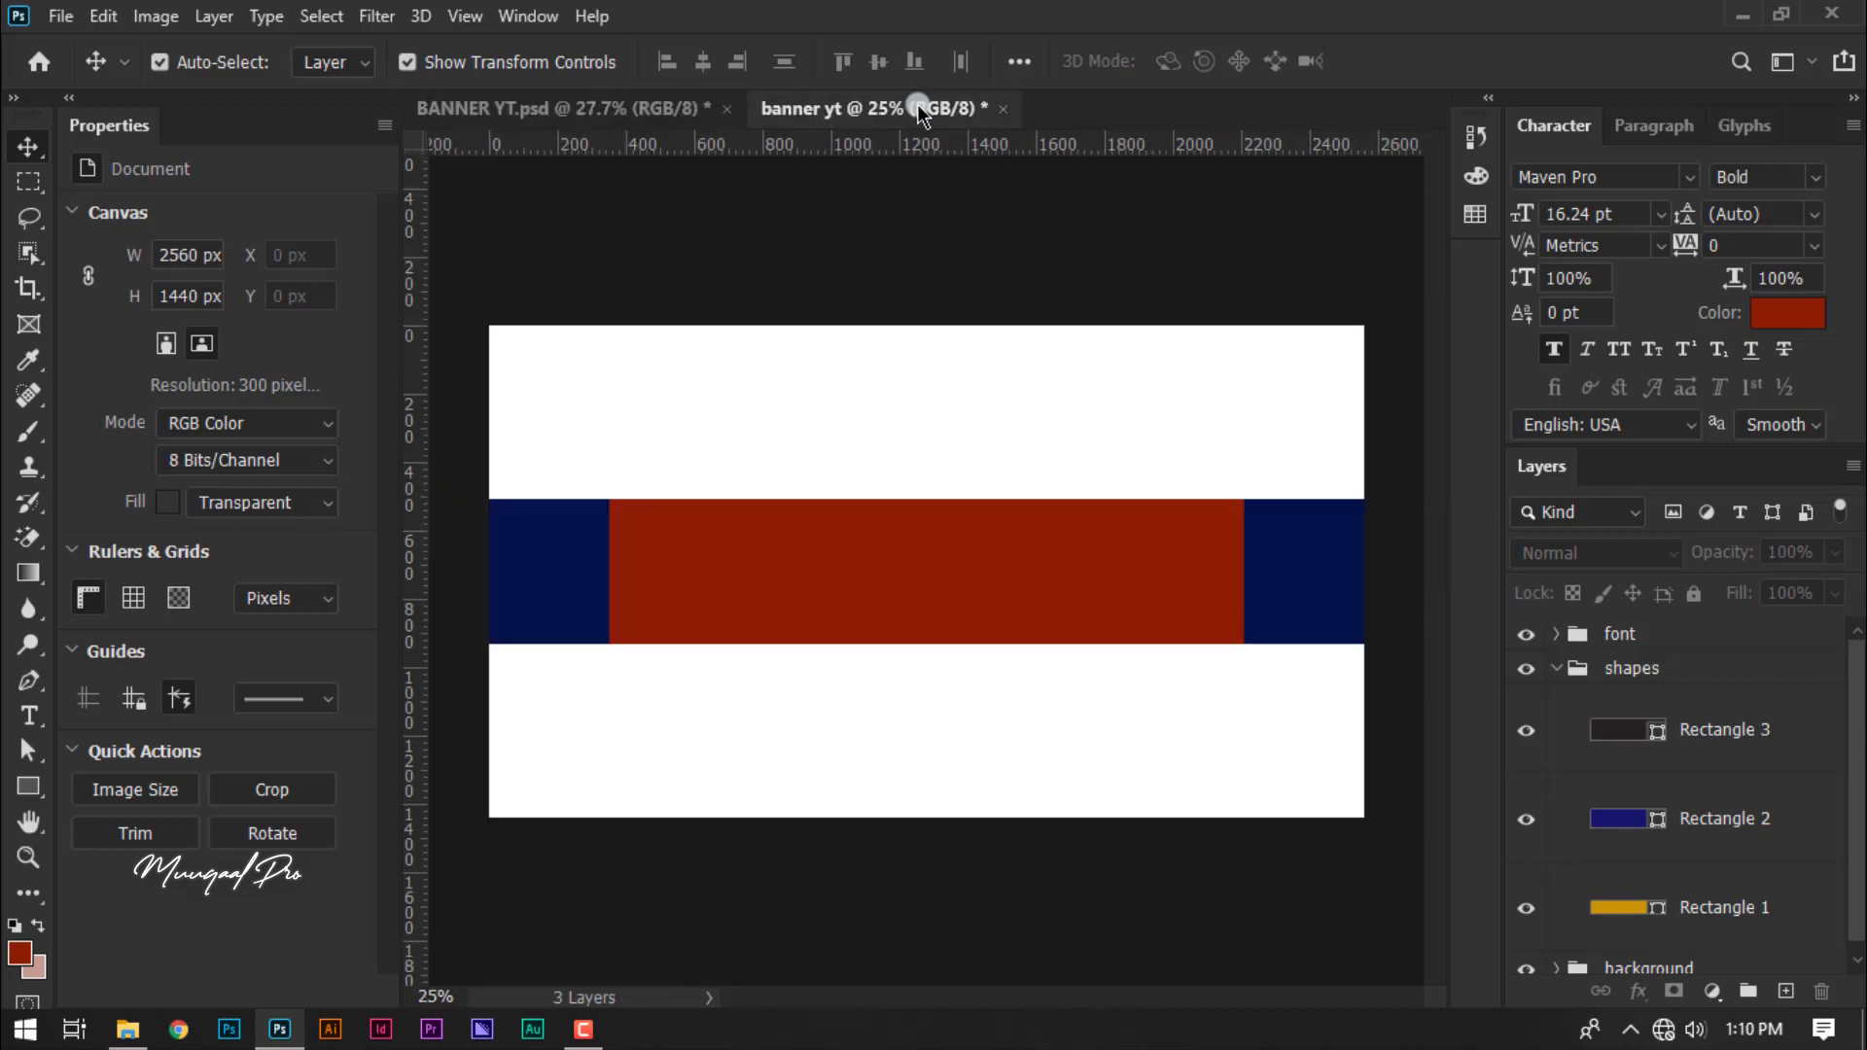
- Create a 1546 x 423 px rectangle for the mobile area and change its fill to dark gray from the recently used colors
click(28, 786)
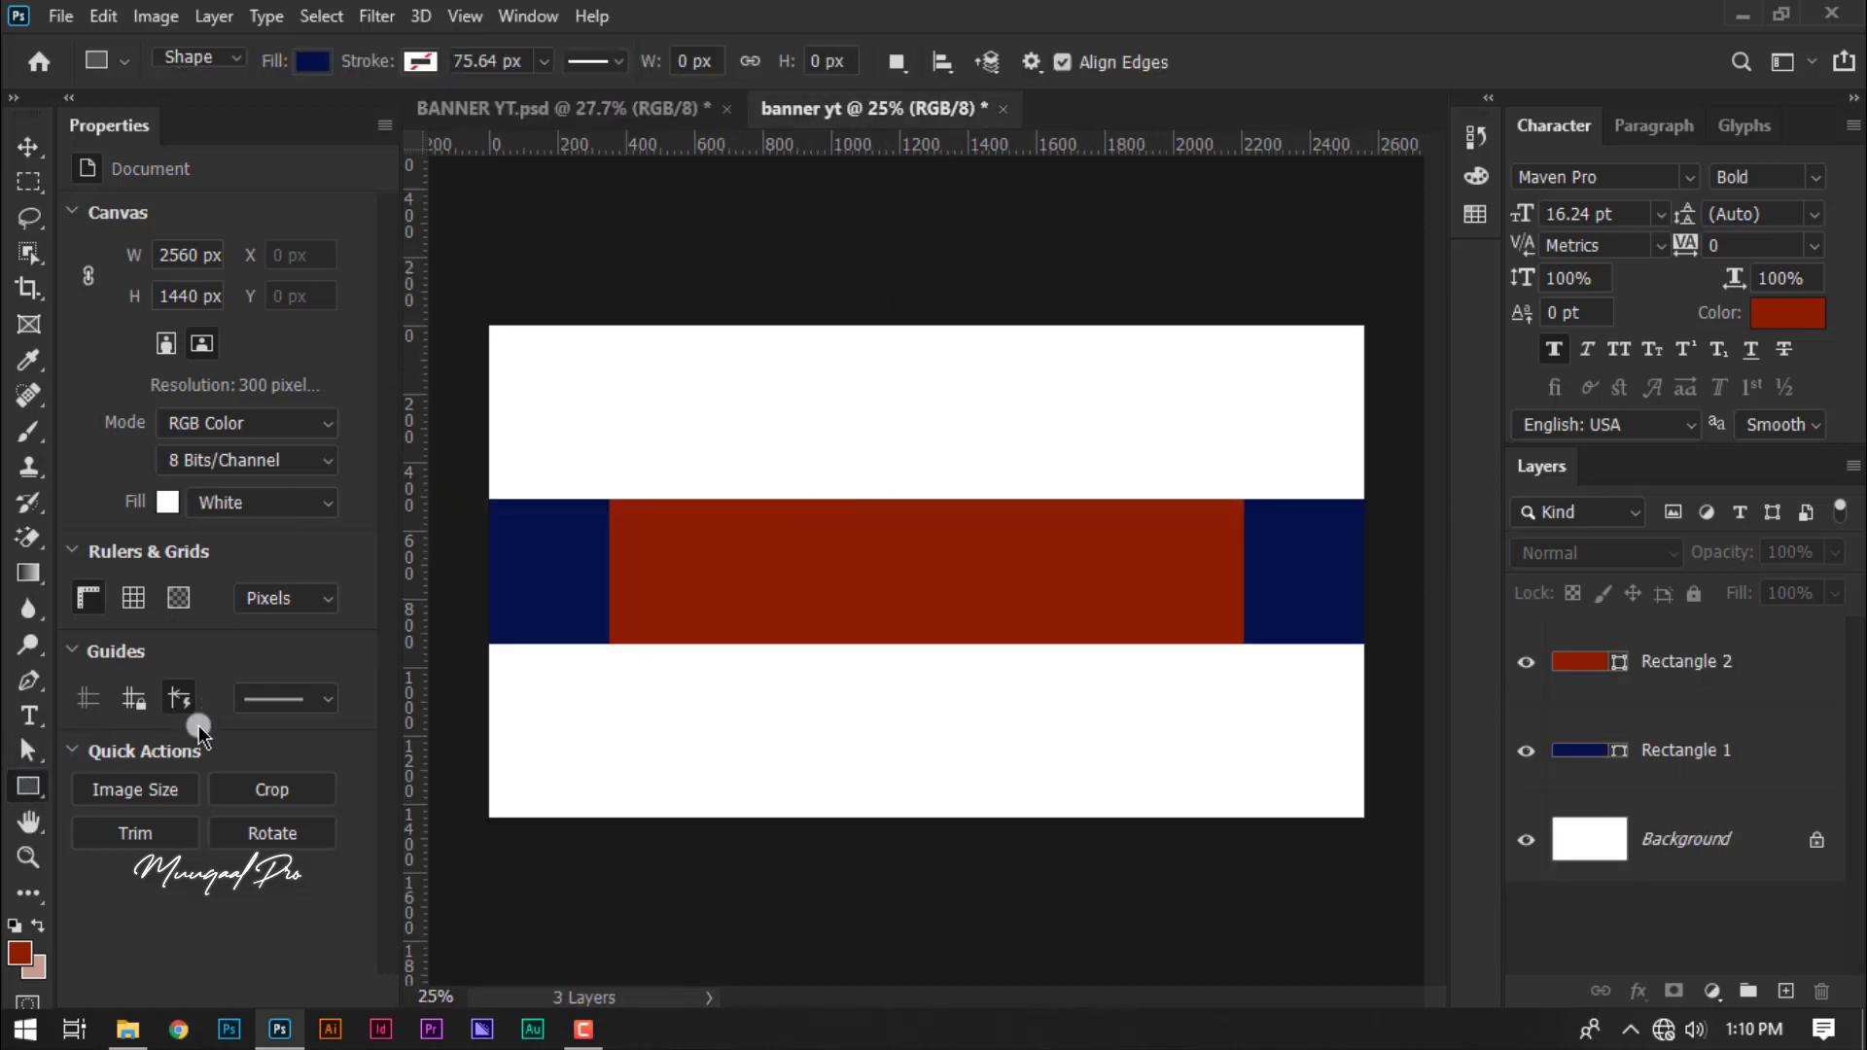
click(852, 562)
text(1546)
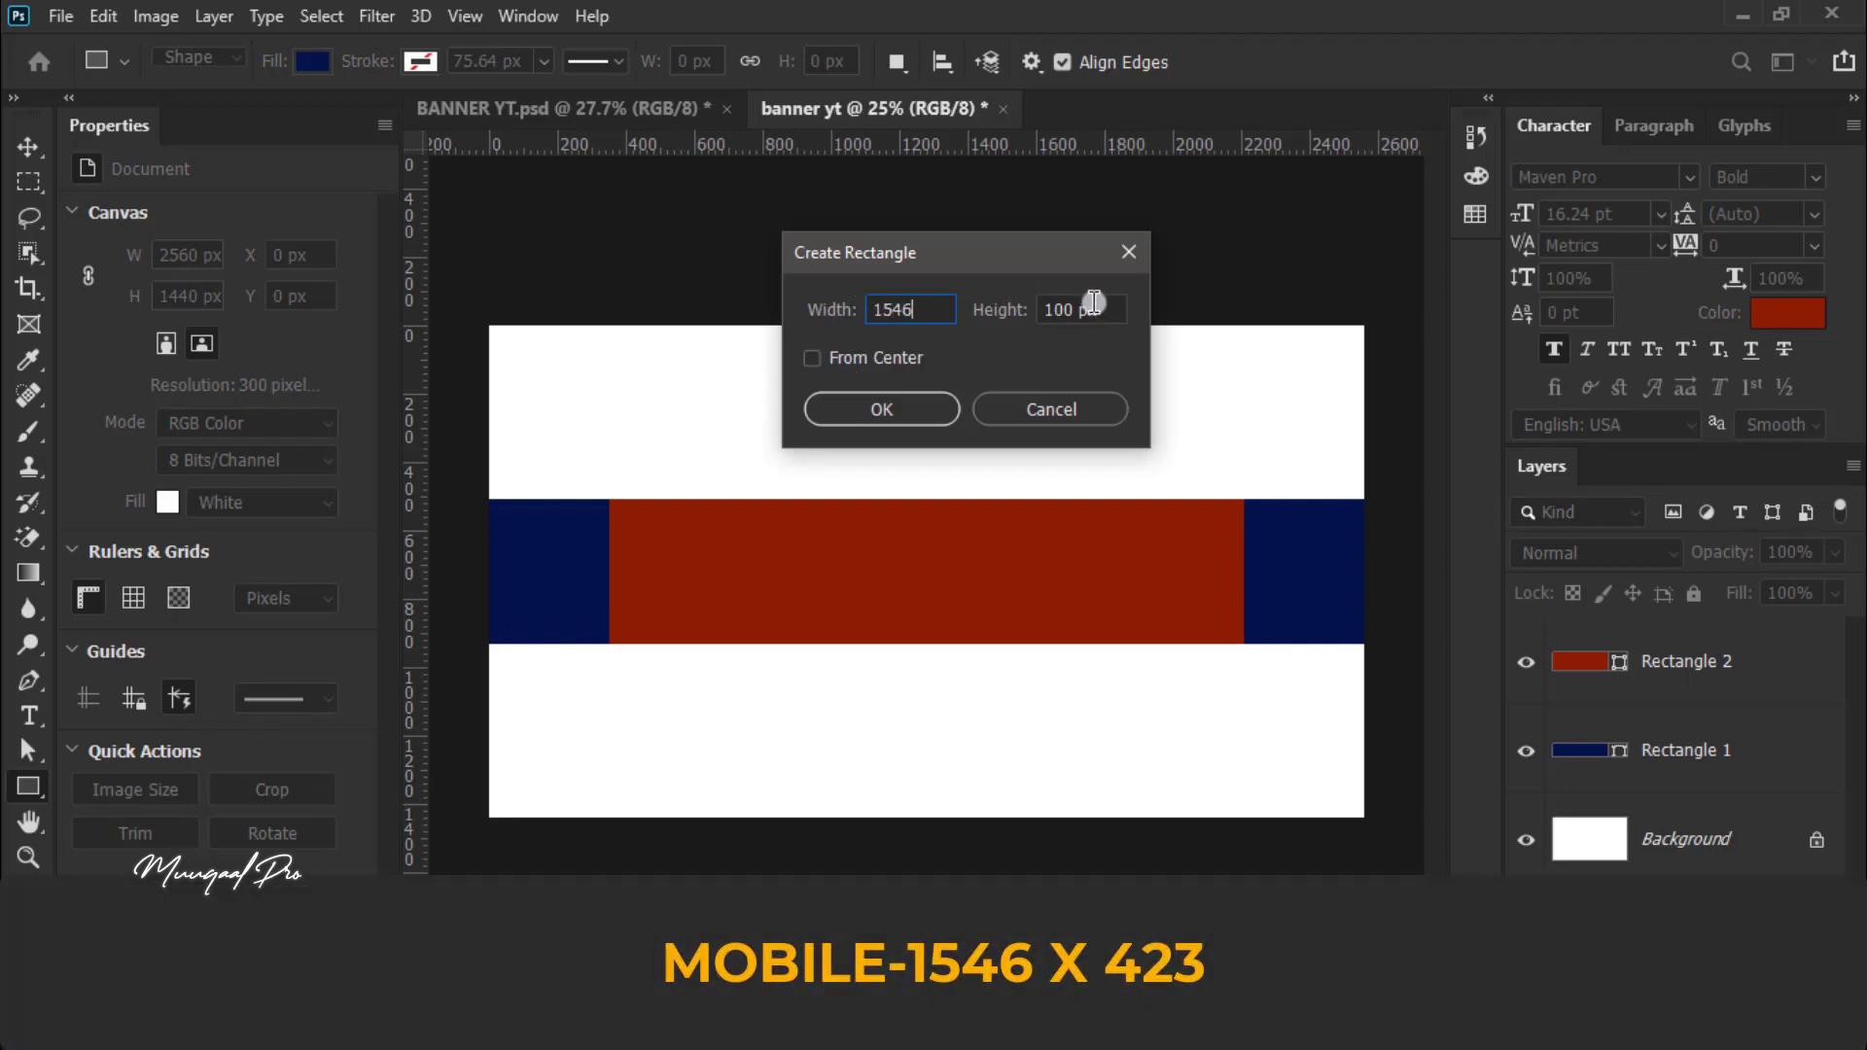
key(Tab)
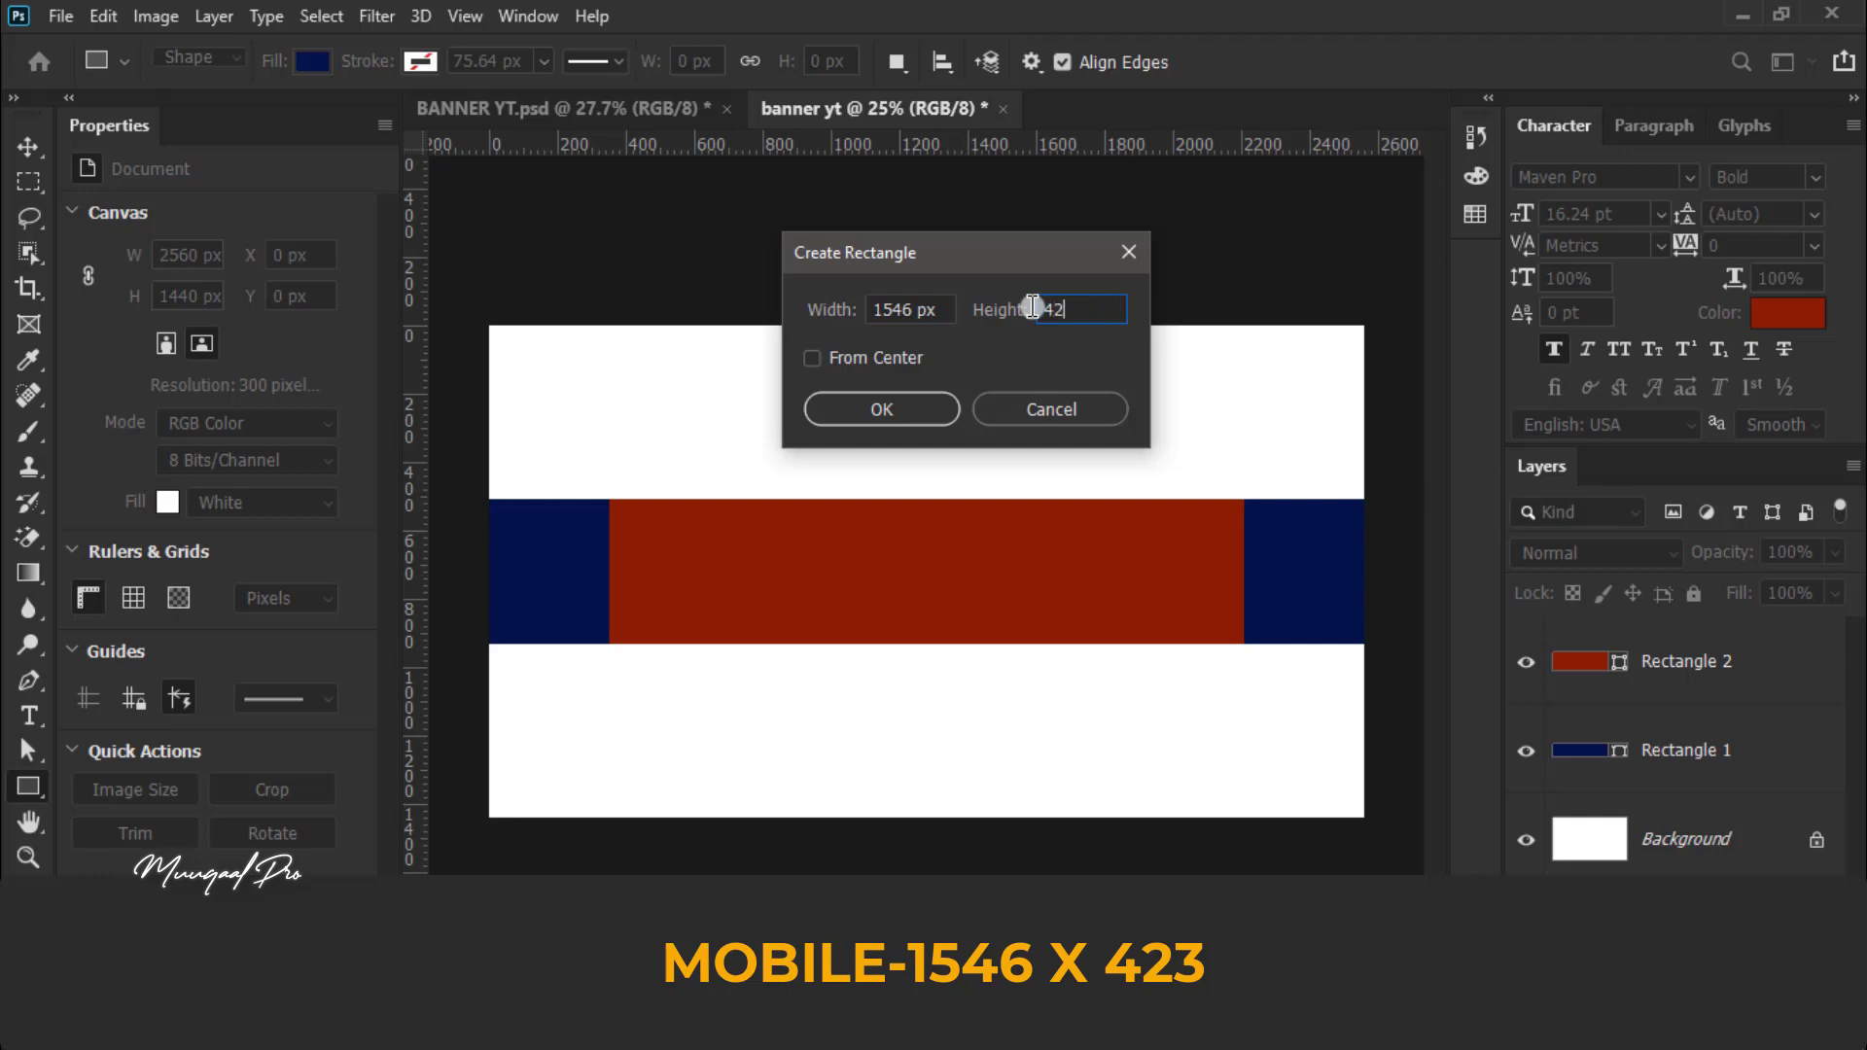
text(423)
click(882, 409)
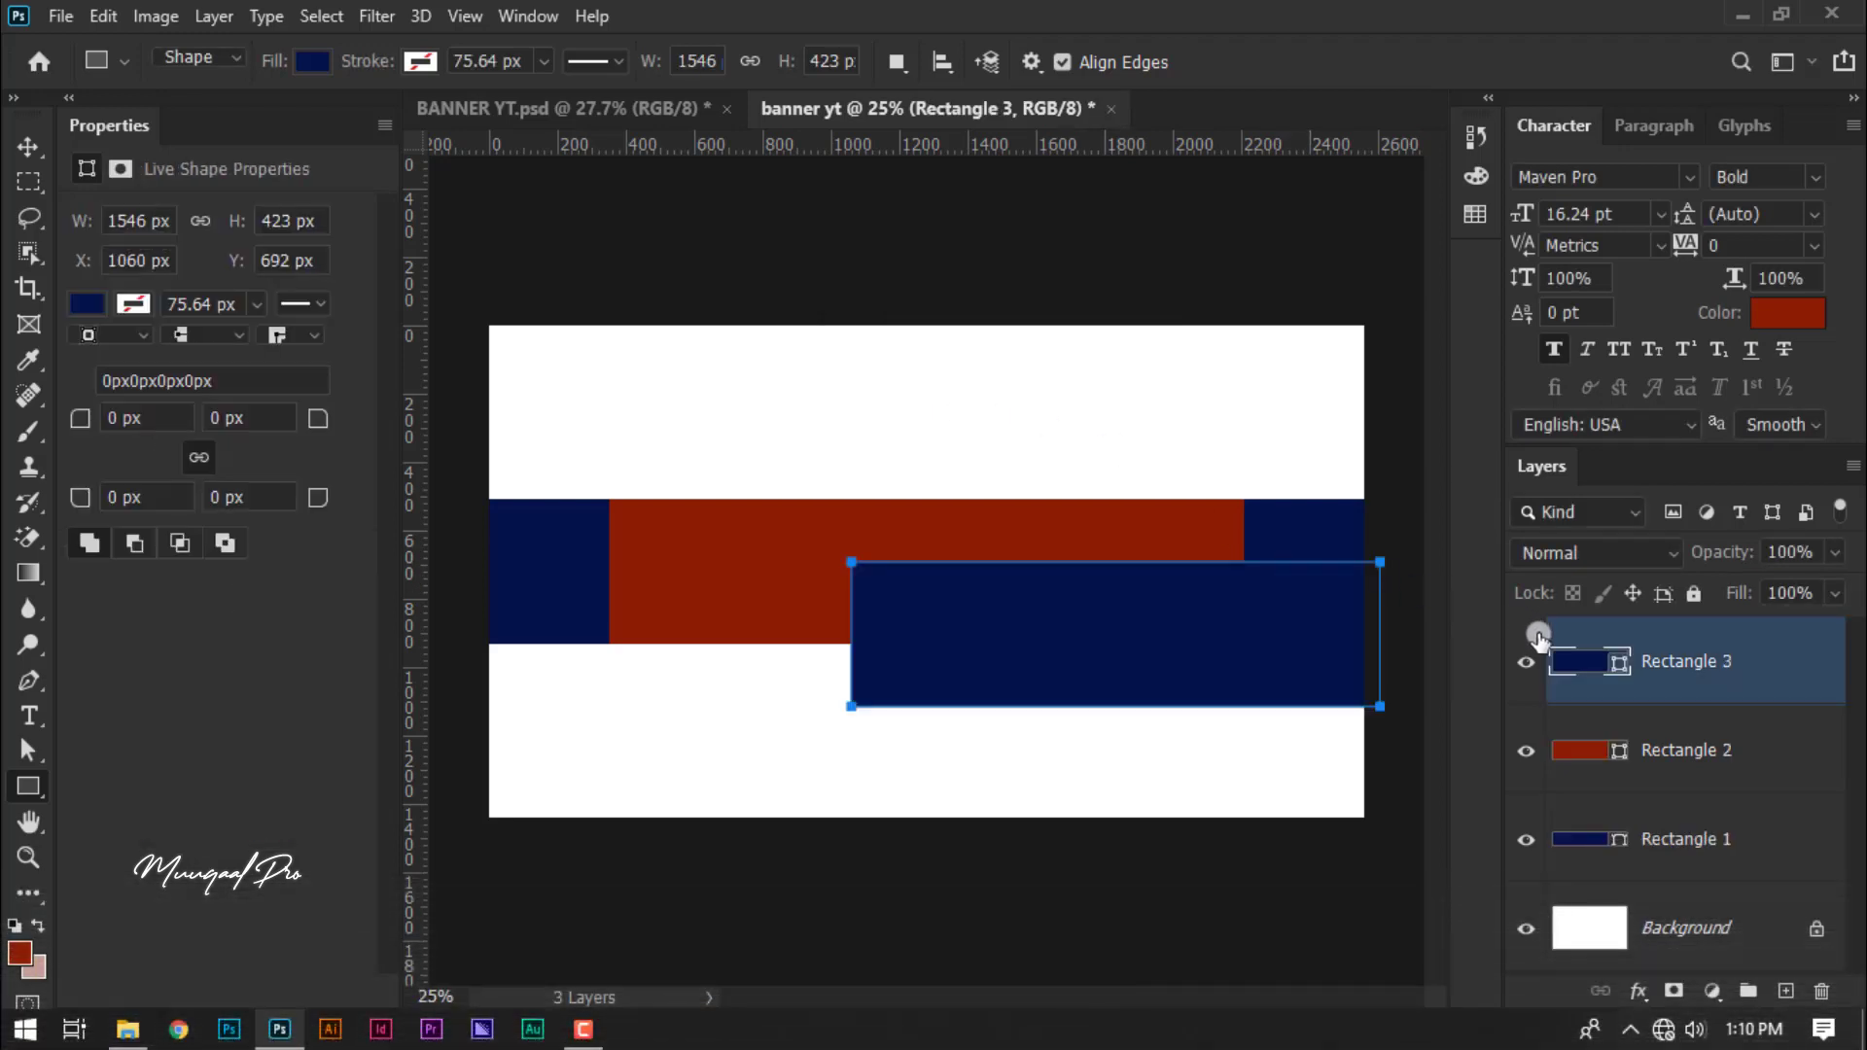
click(92, 305)
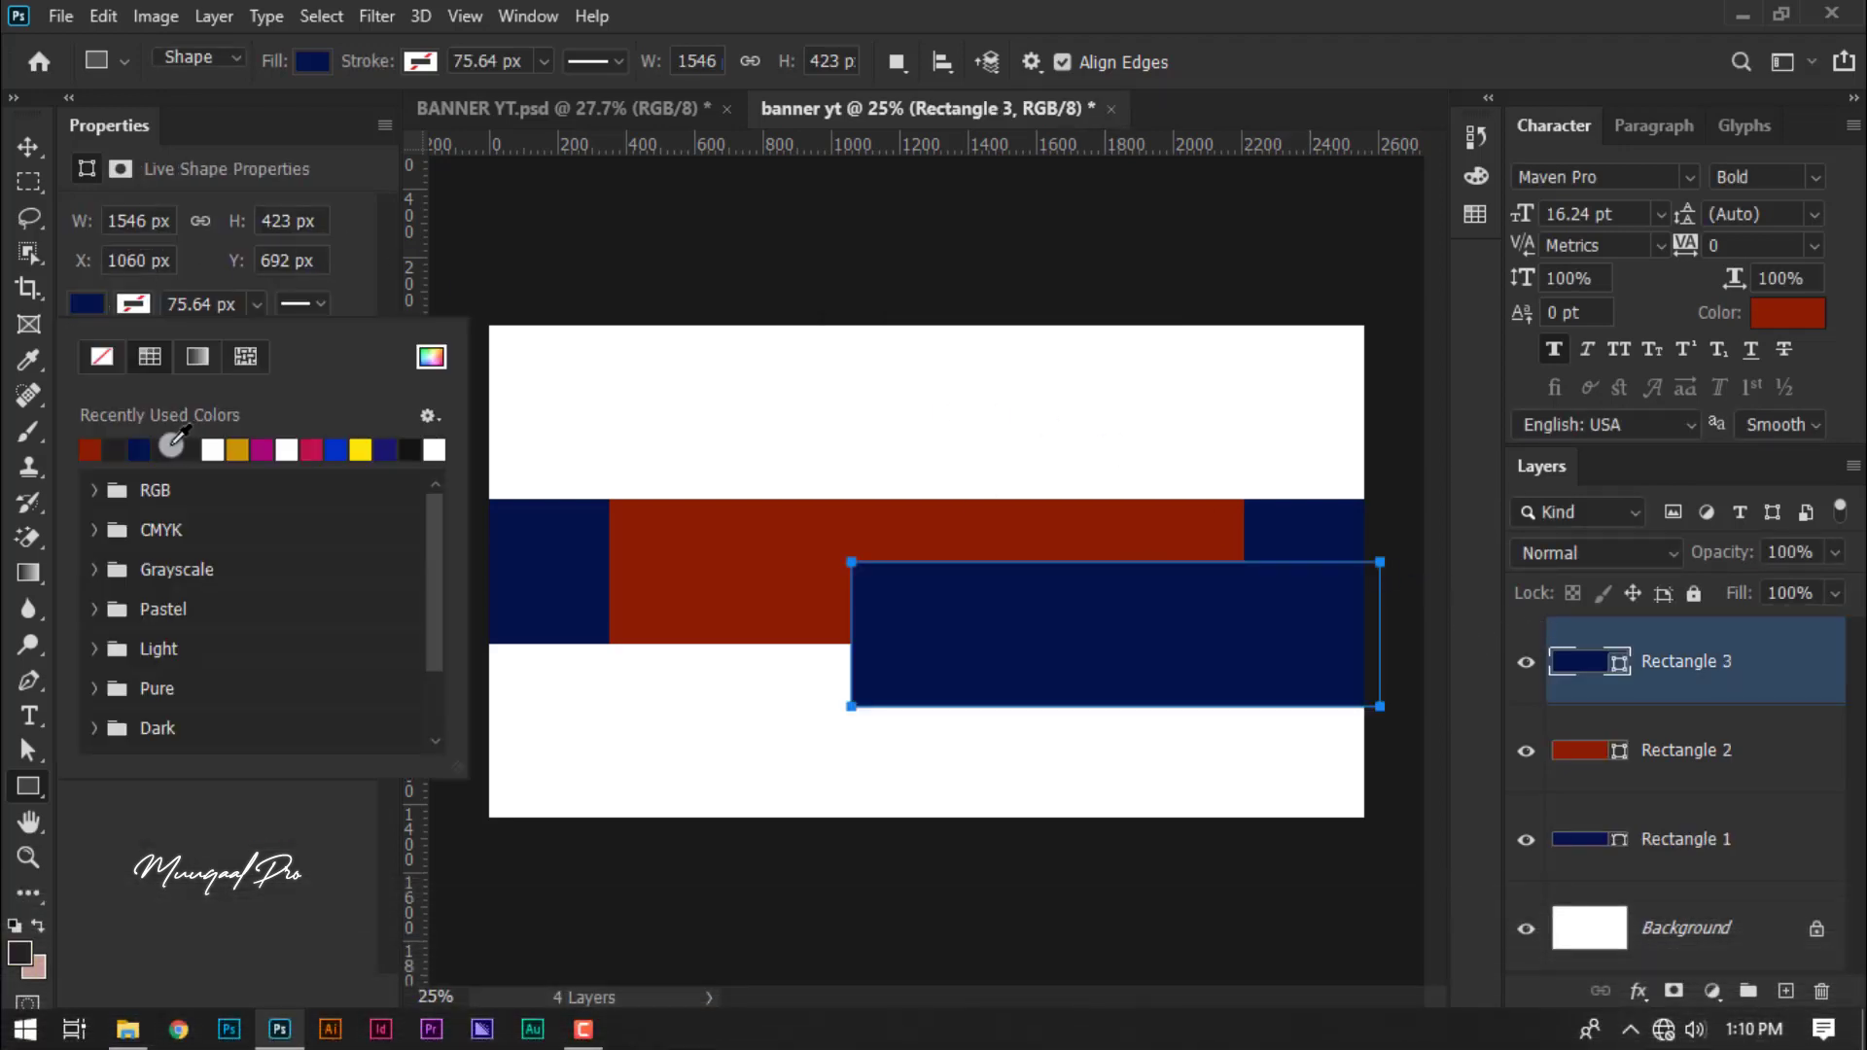
click(838, 564)
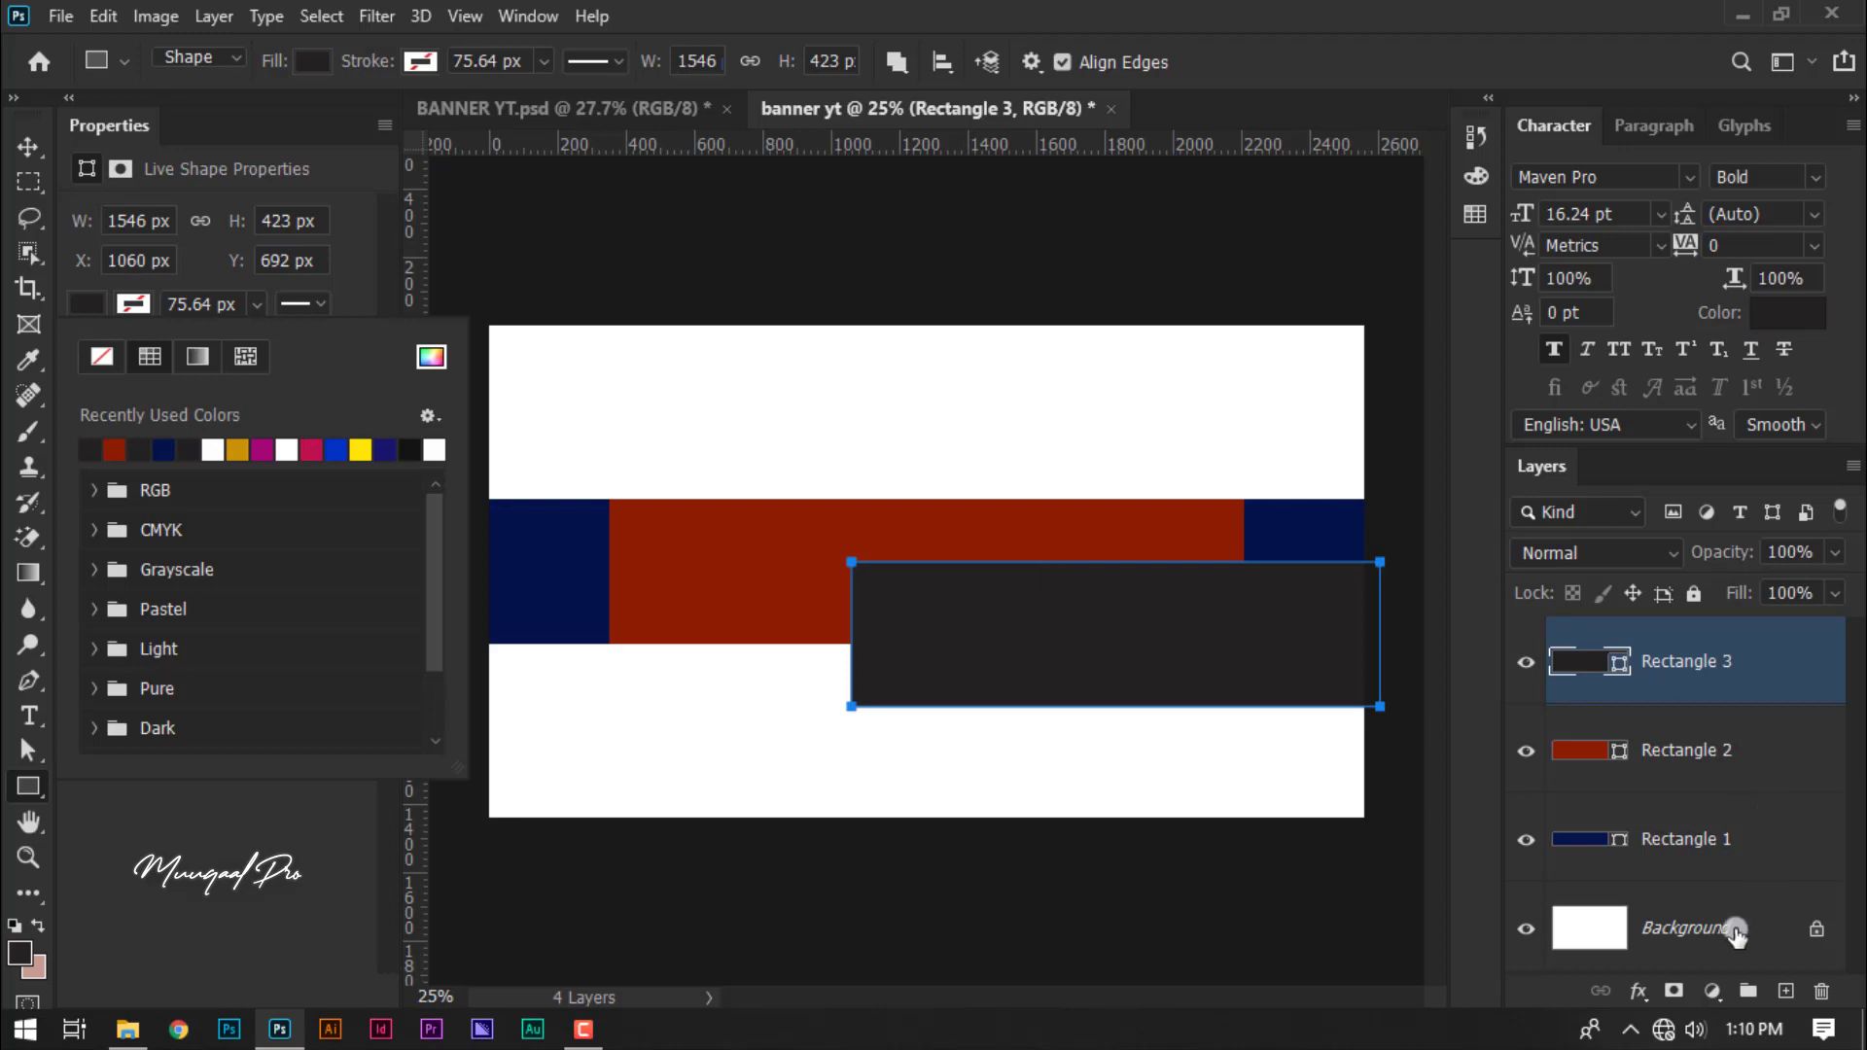
- Center the dark gray mobile rectangle horizontally and vertically on the canvas together with all other layers, and clear the selection
click(1736, 933)
shift+click(1735, 934)
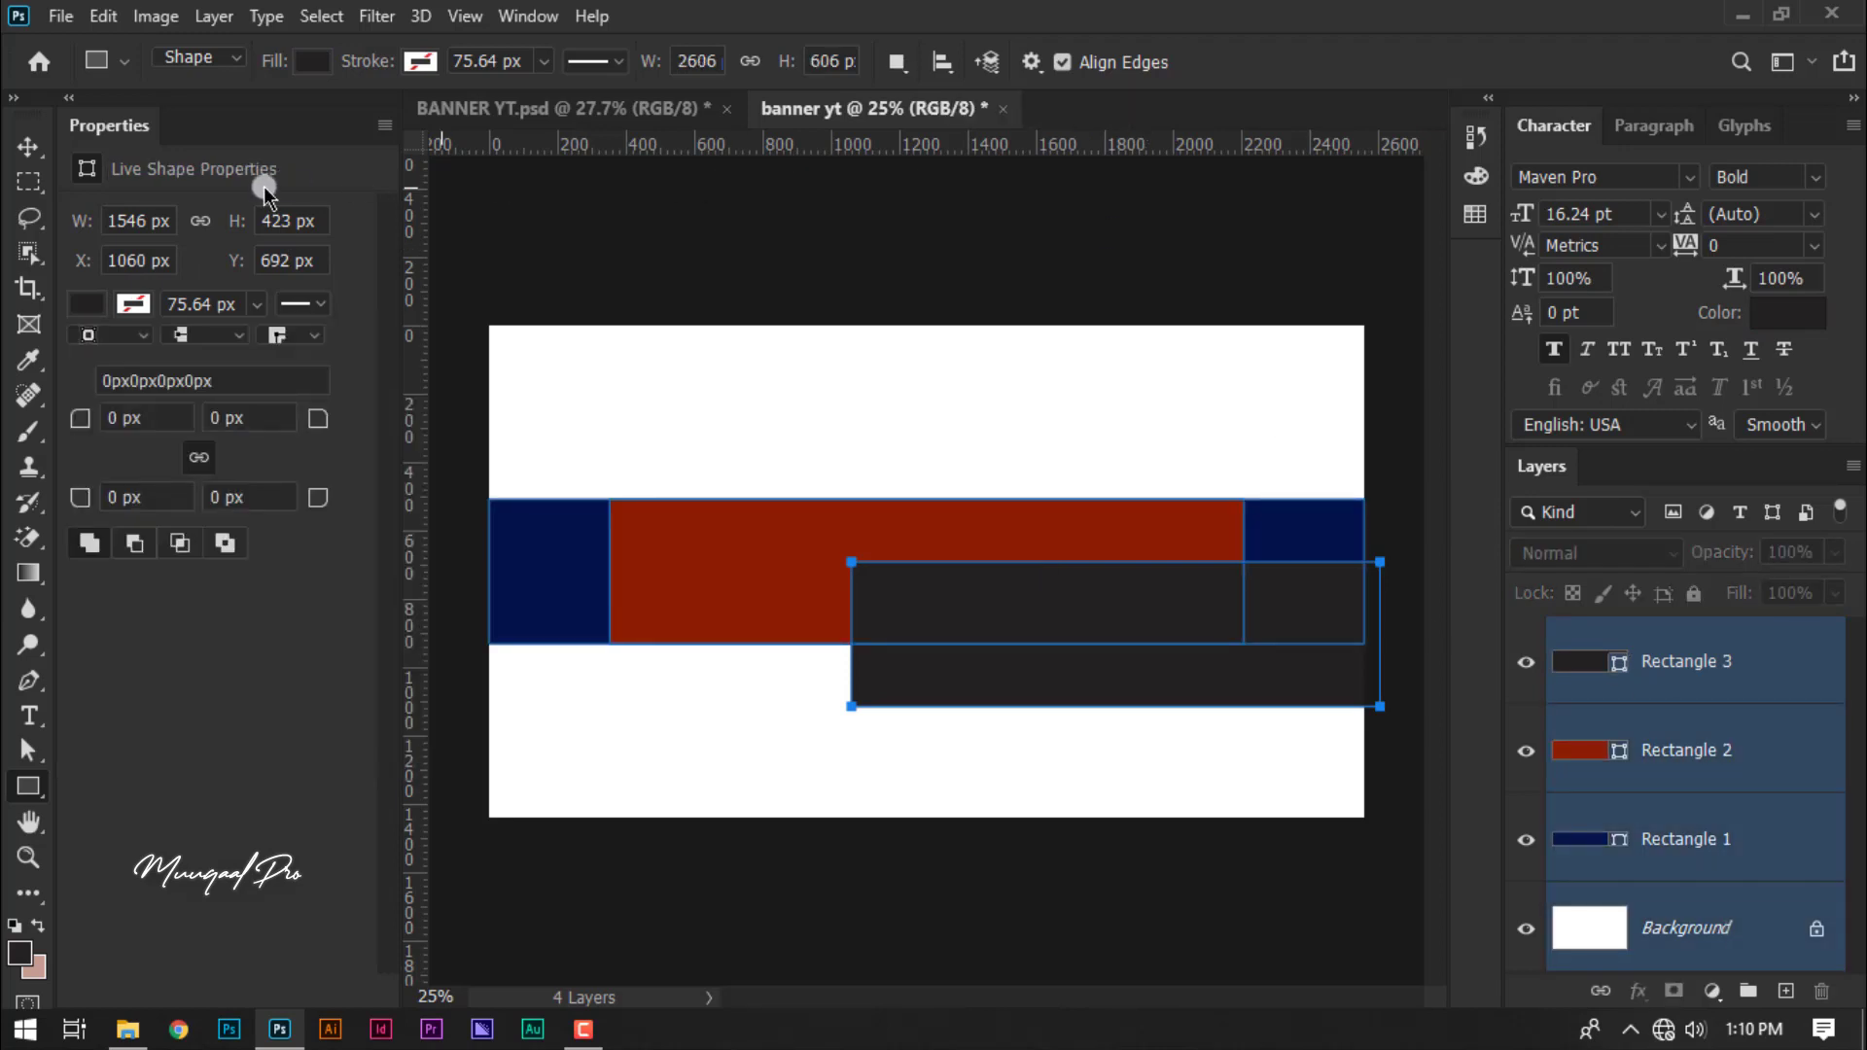
click(27, 145)
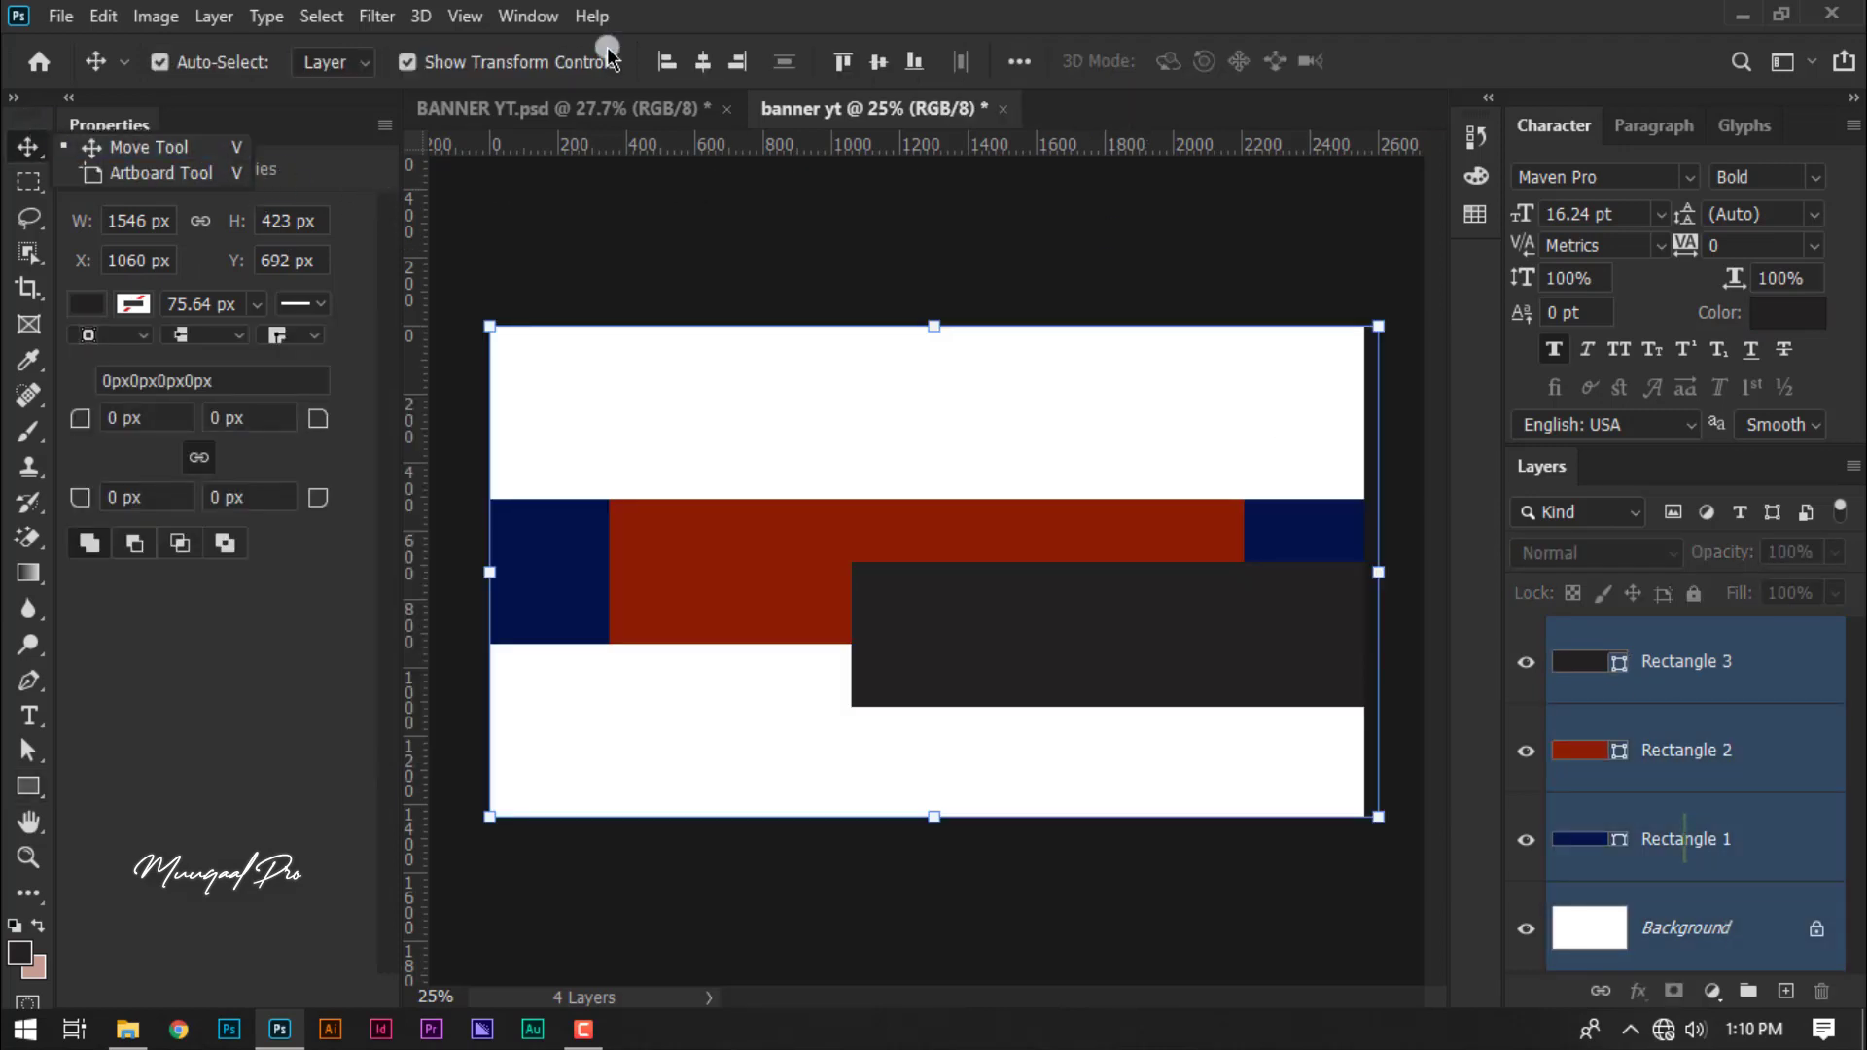
click(705, 61)
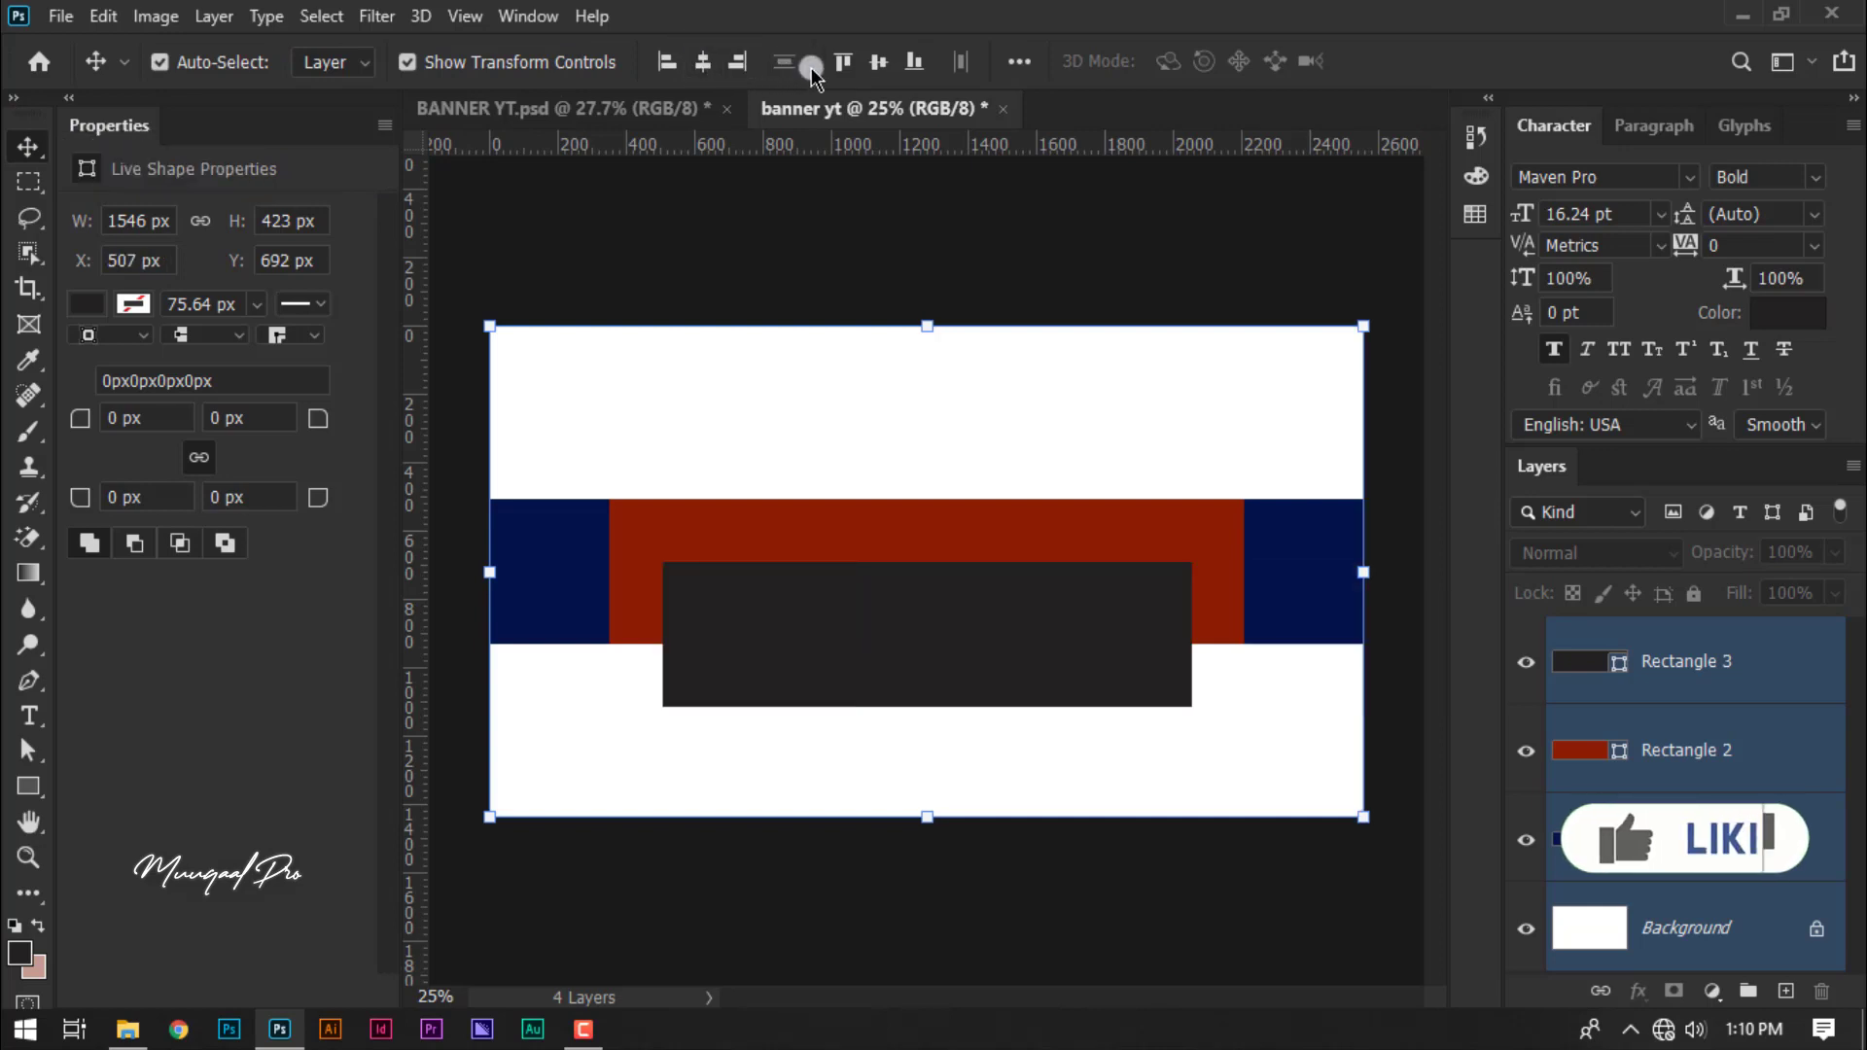
click(878, 61)
click(882, 206)
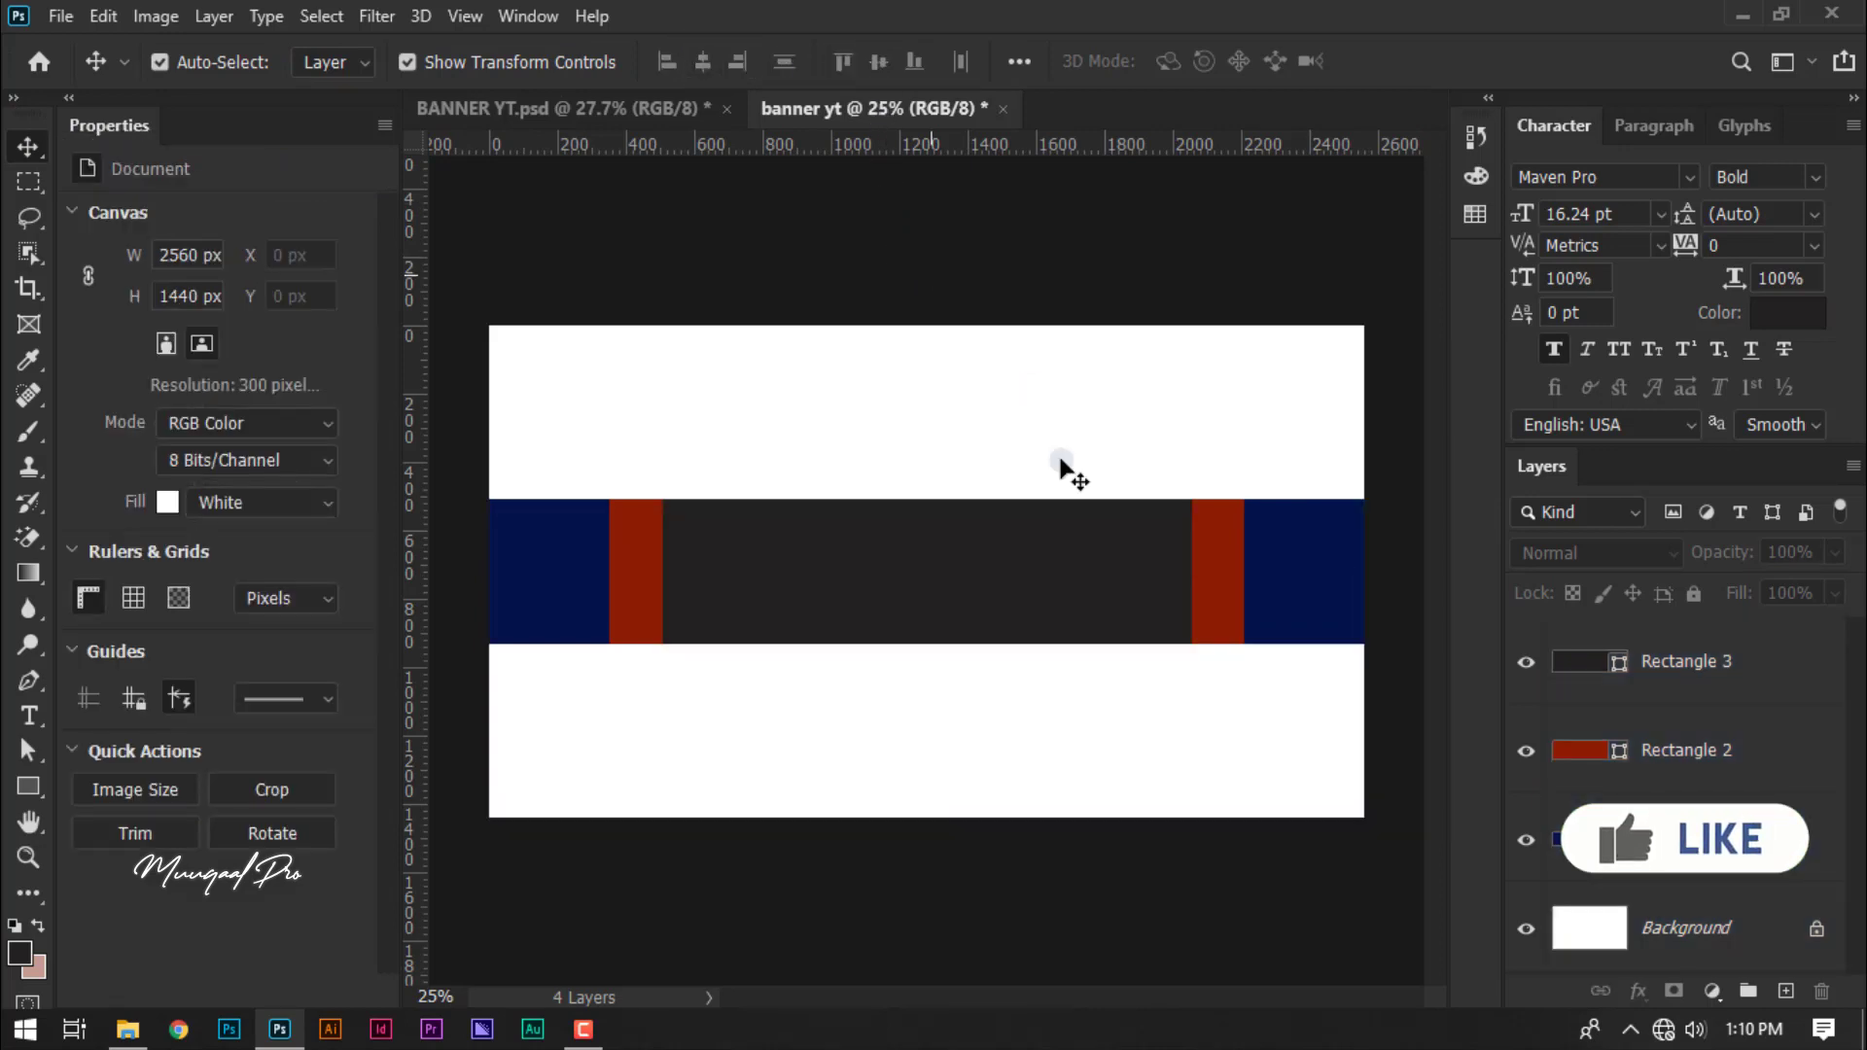
- Check the TV area in BANNER YT.psd and replace the white background layer of banner yt with a locked magenta rectangle covering the canvas
click(597, 97)
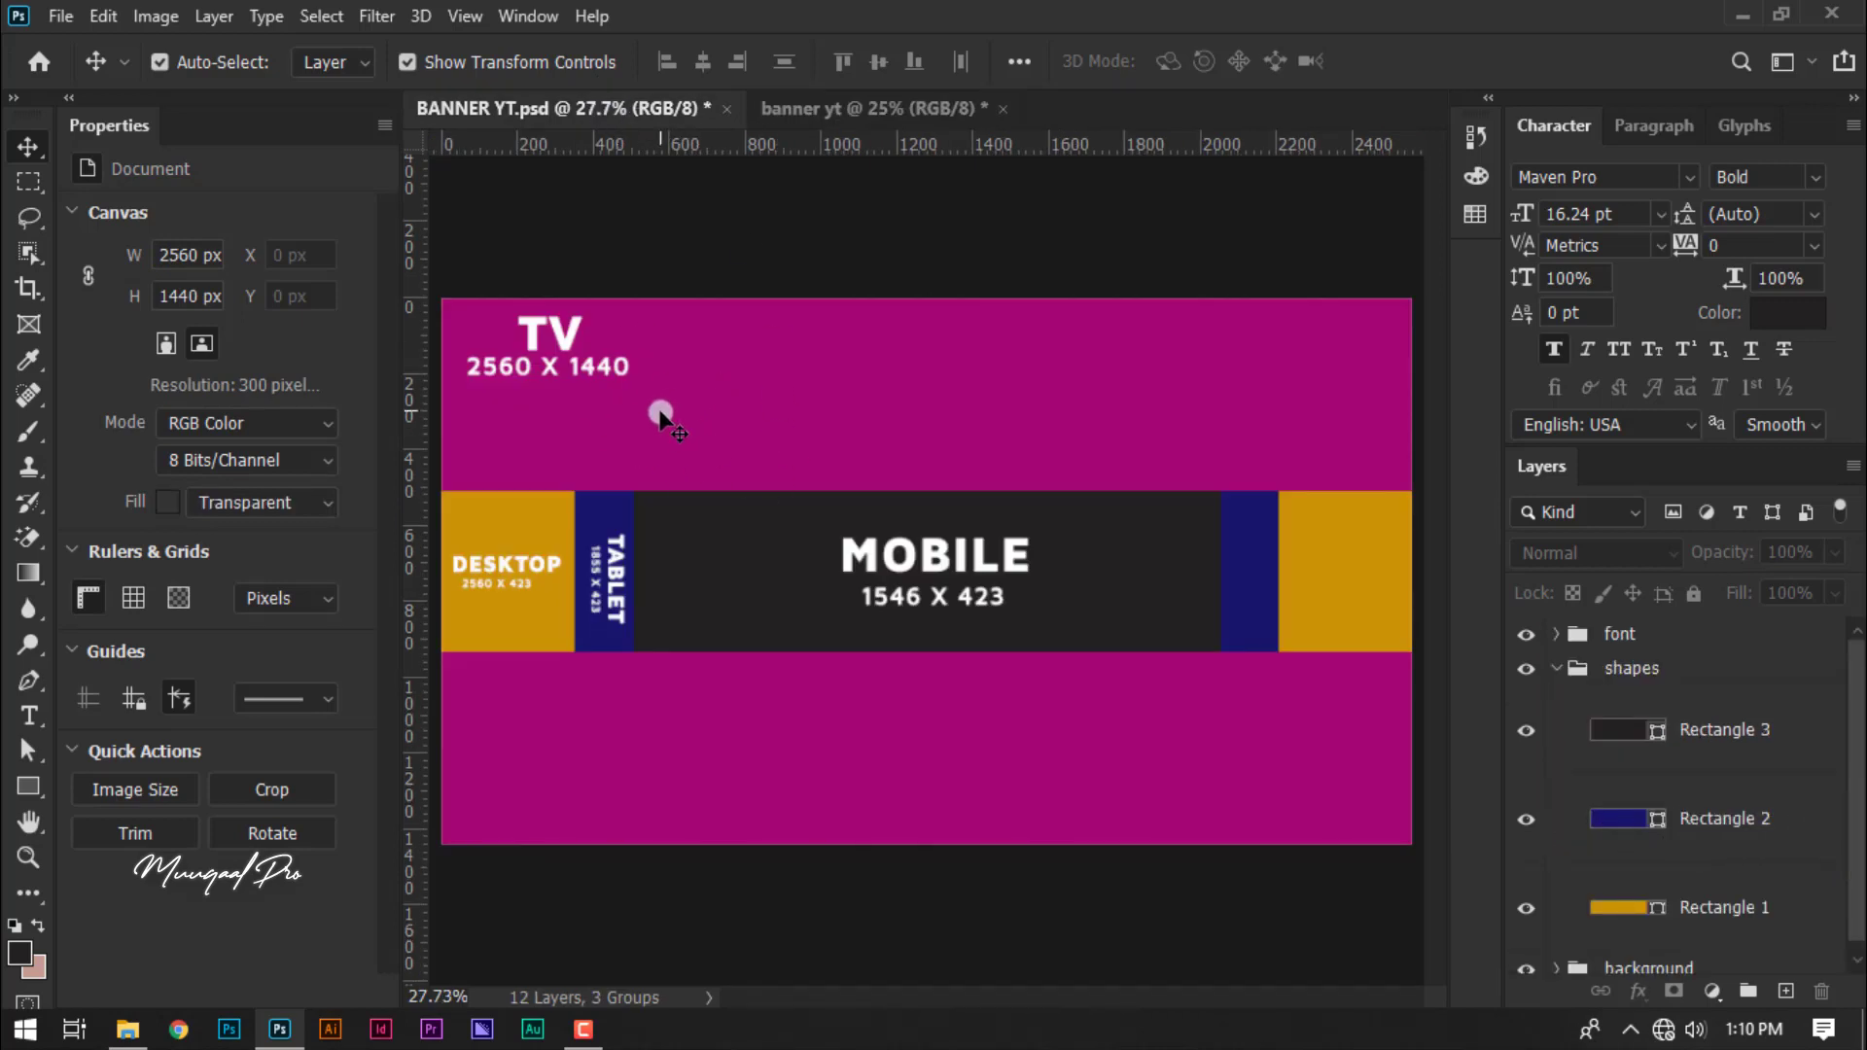
click(860, 108)
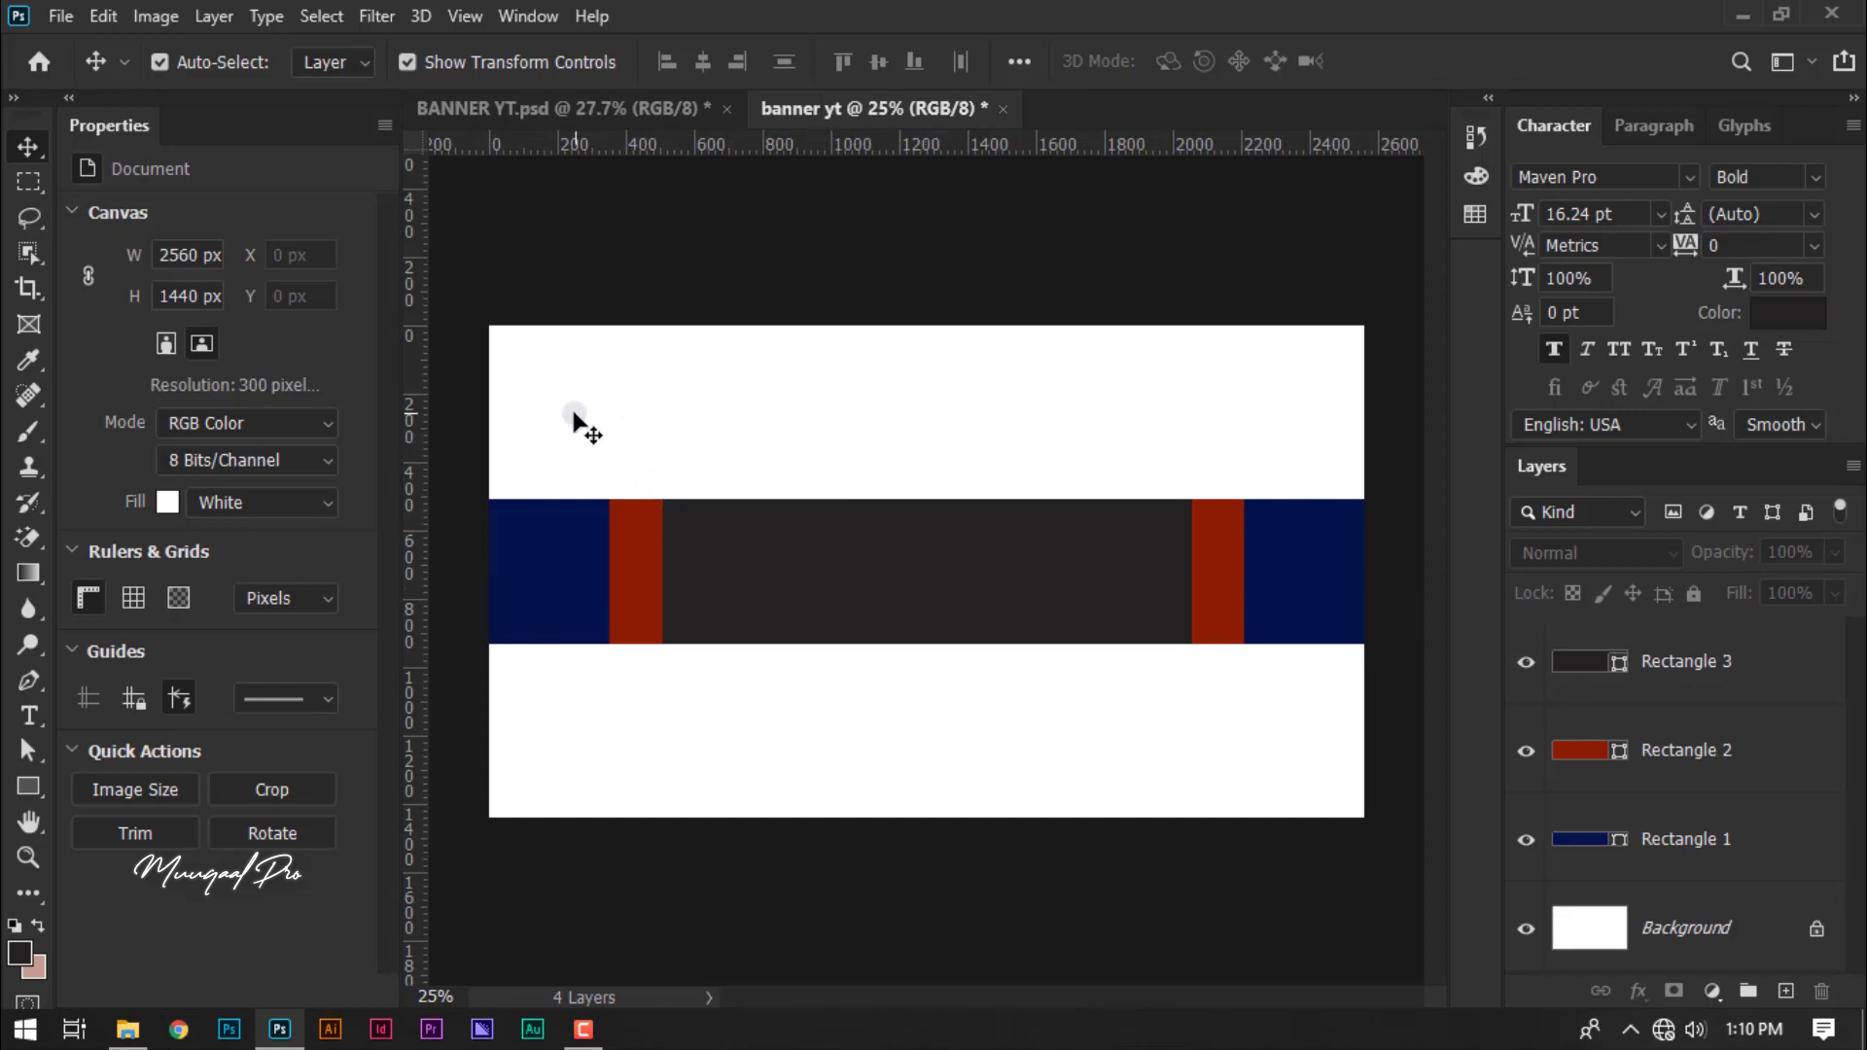
click(1822, 938)
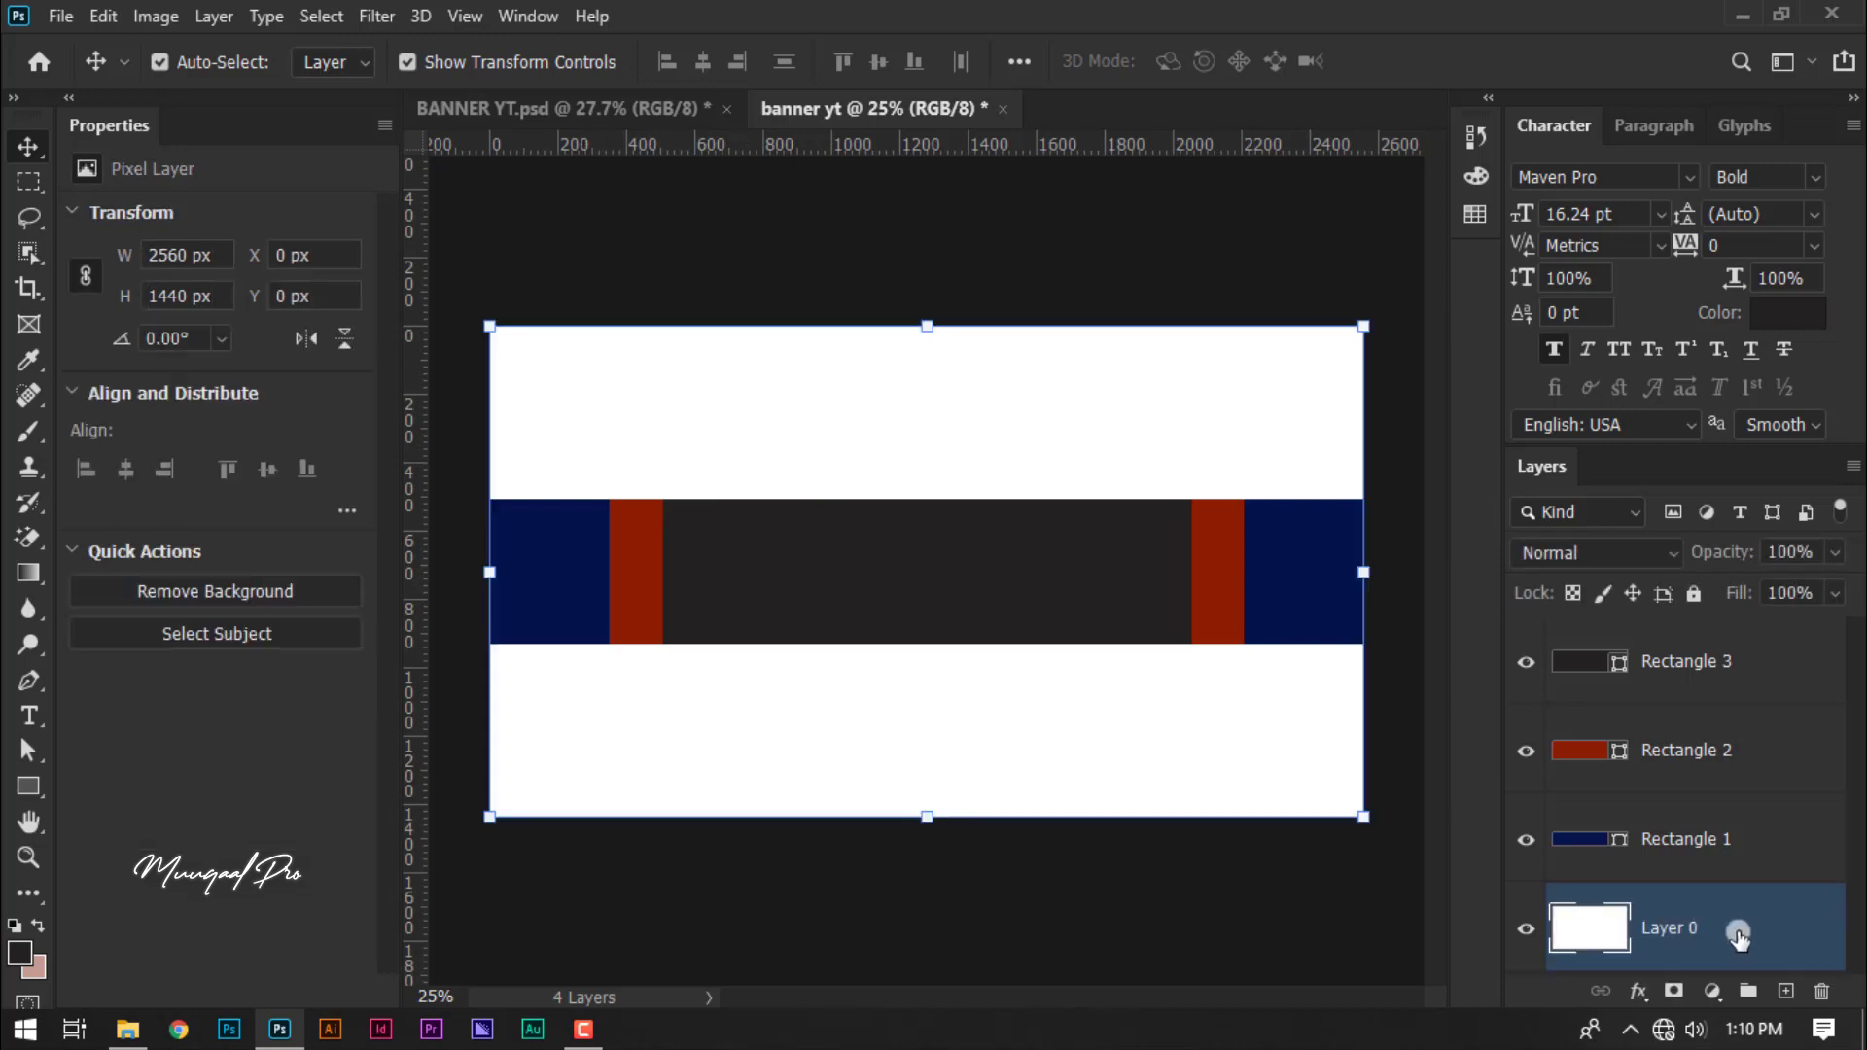
drag(1751, 937, 1822, 994)
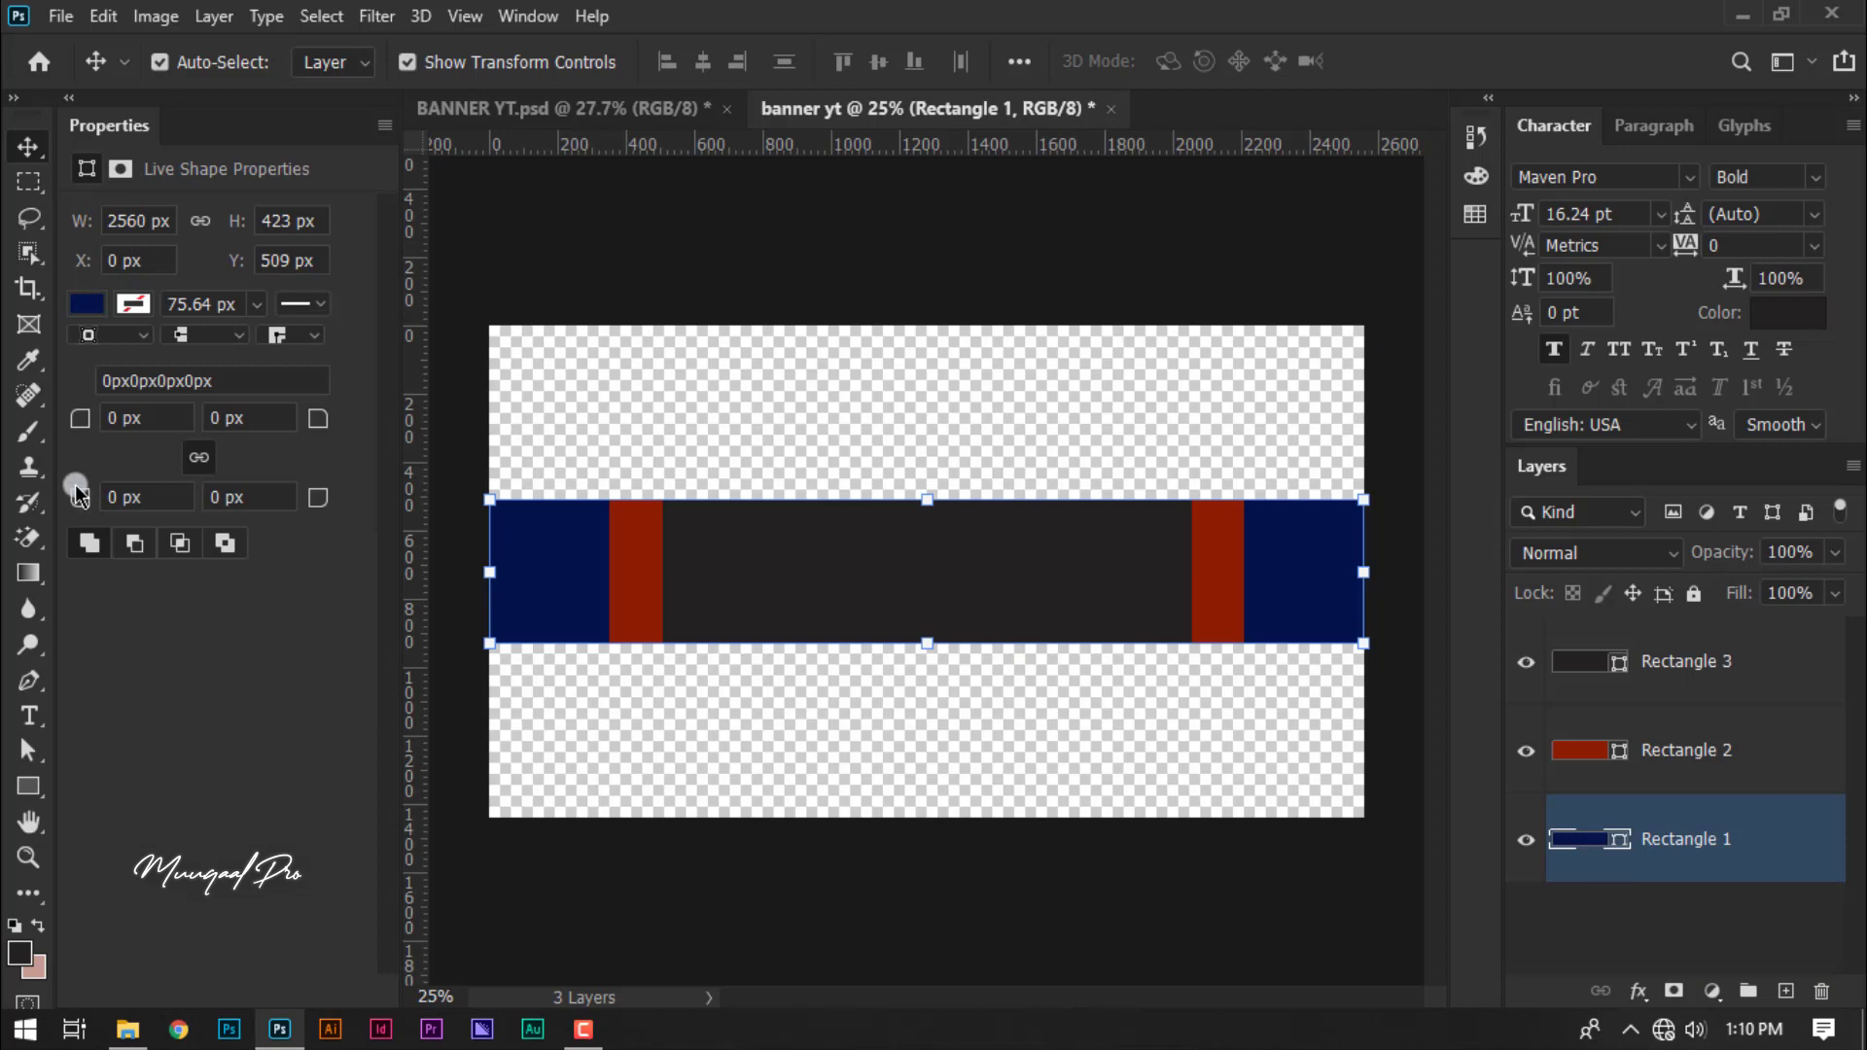
click(27, 789)
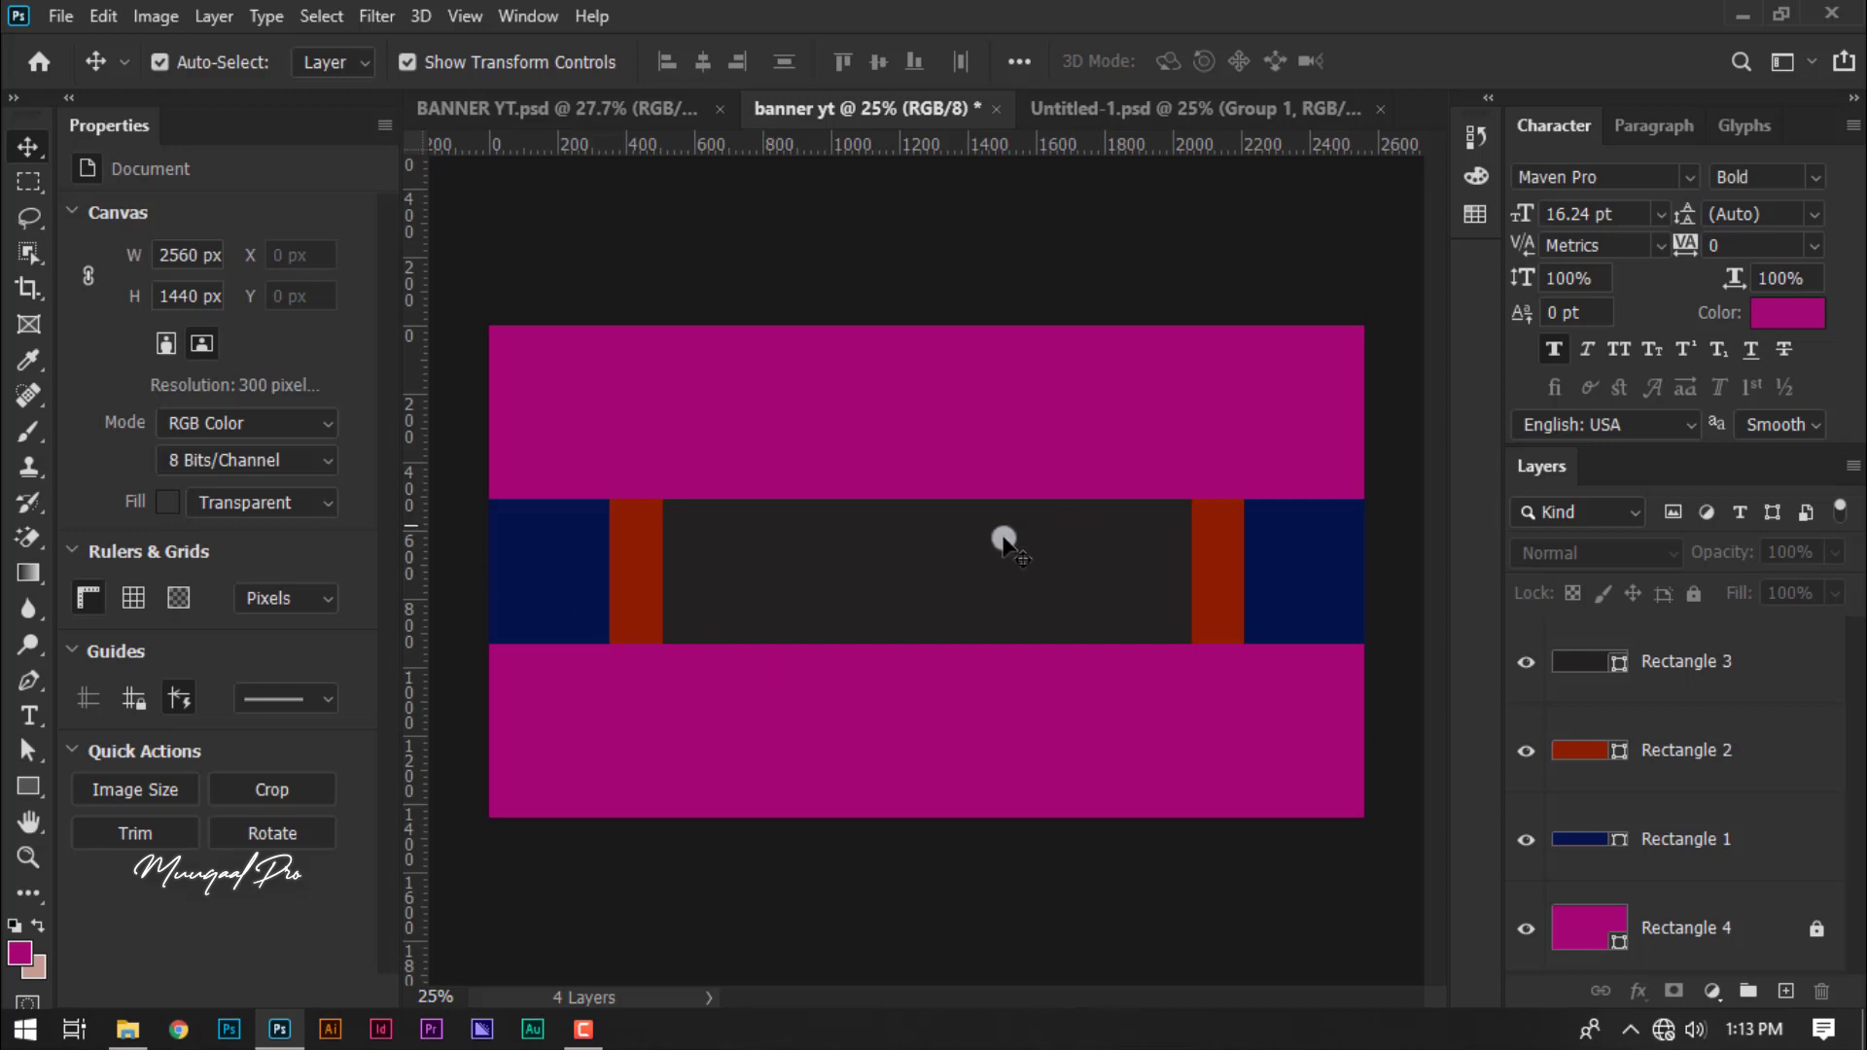
- Examine the finished banner design in Untitled-1.psd and compare its content placement with the display areas in the BANNER YT.psd template
click(1142, 108)
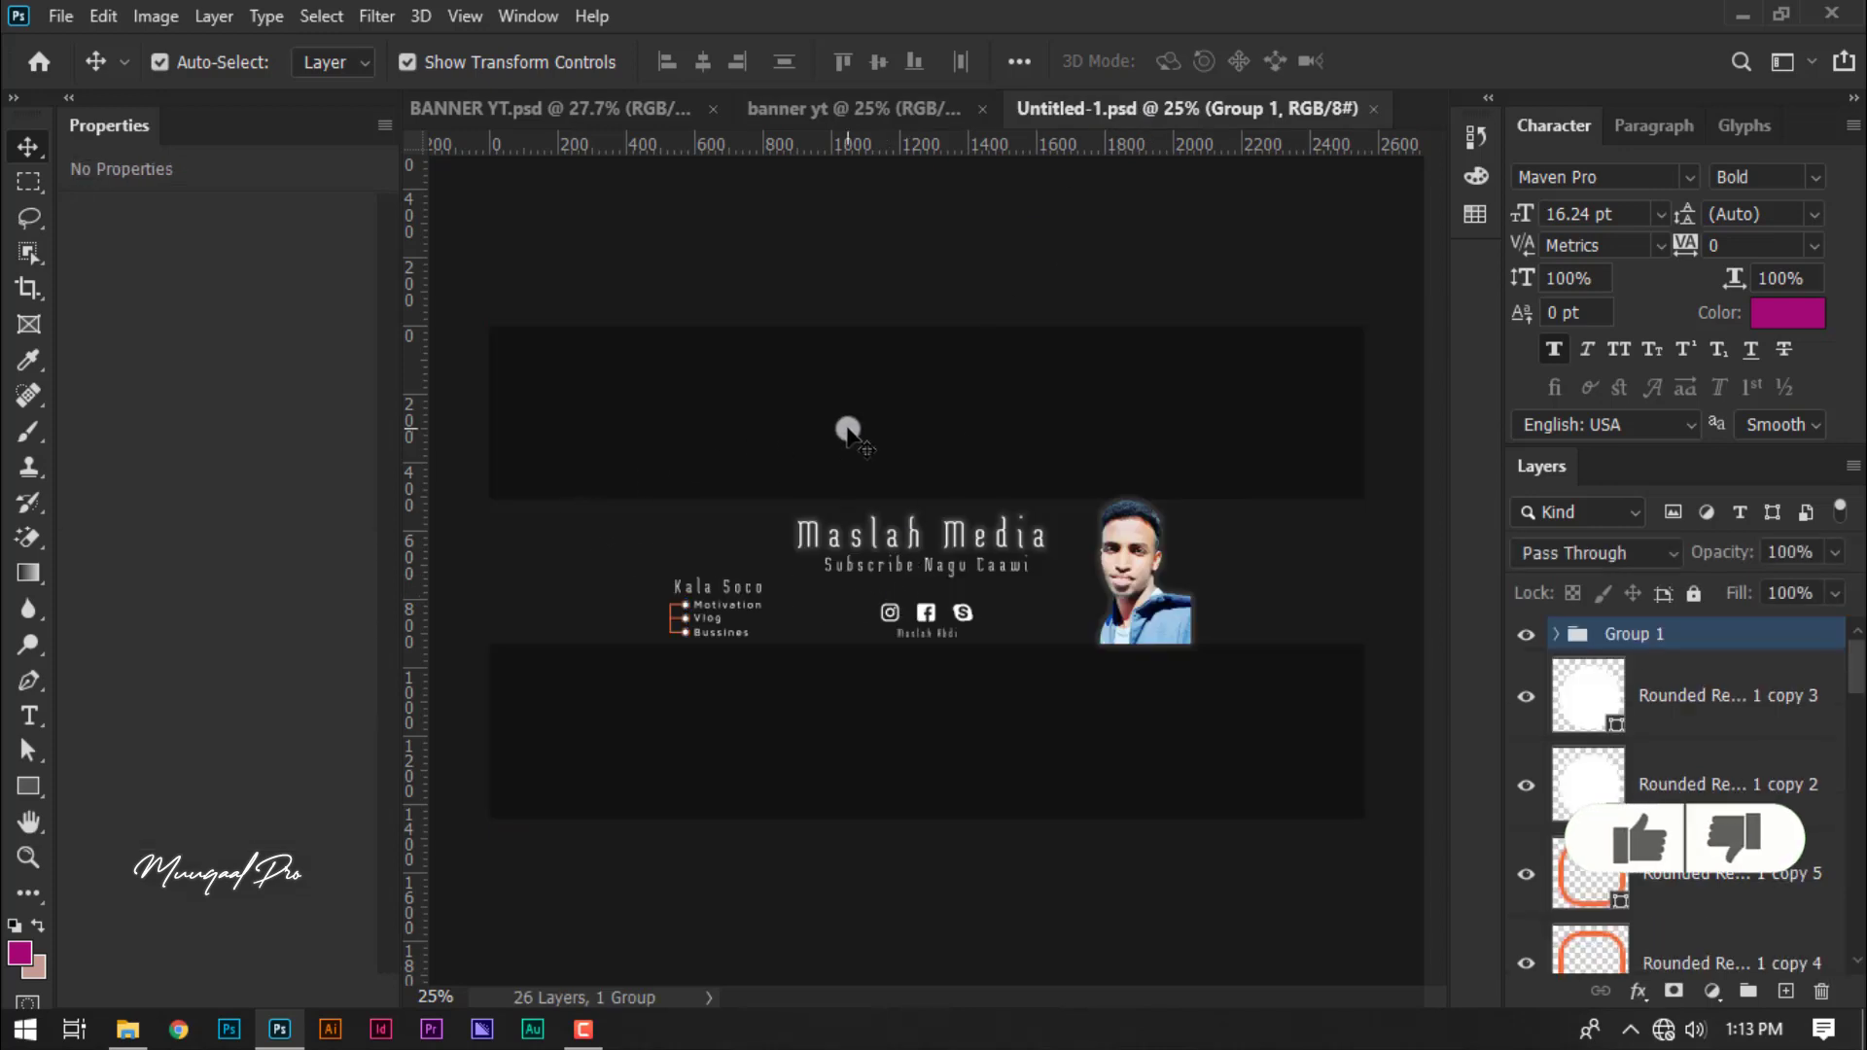
click(851, 416)
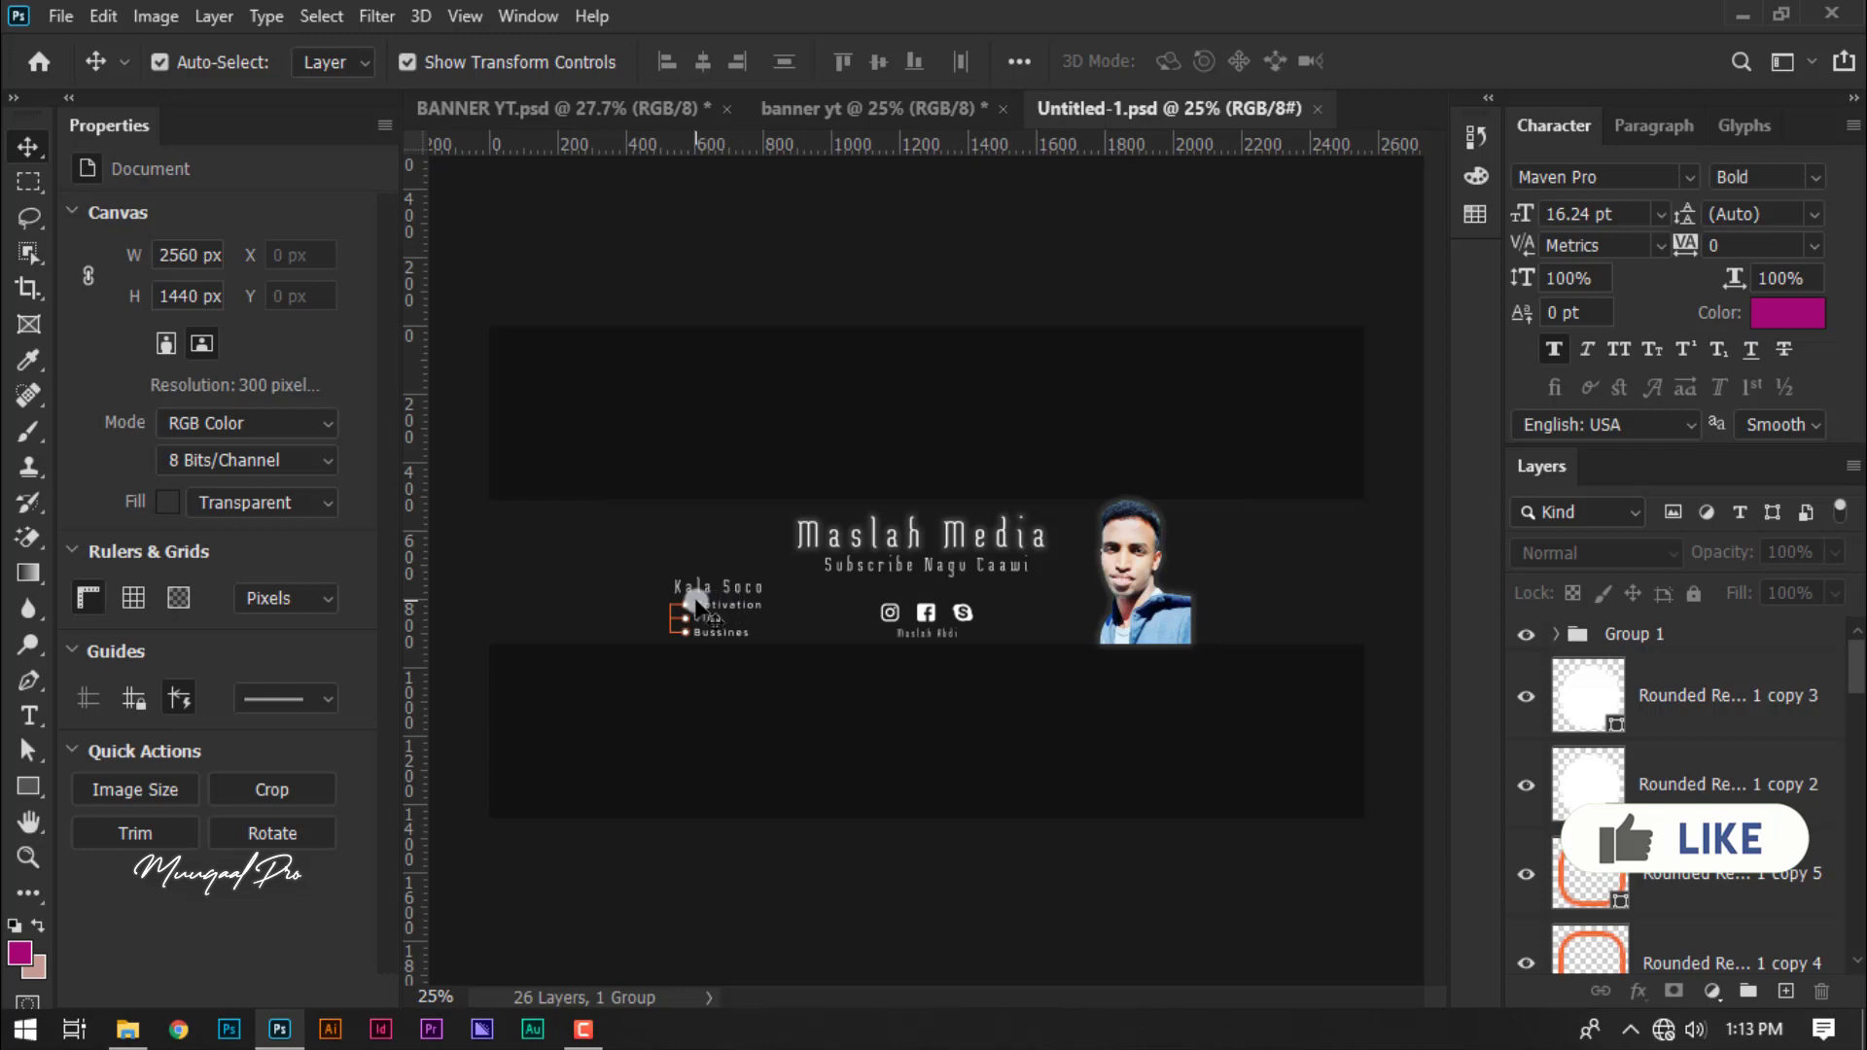
click(694, 107)
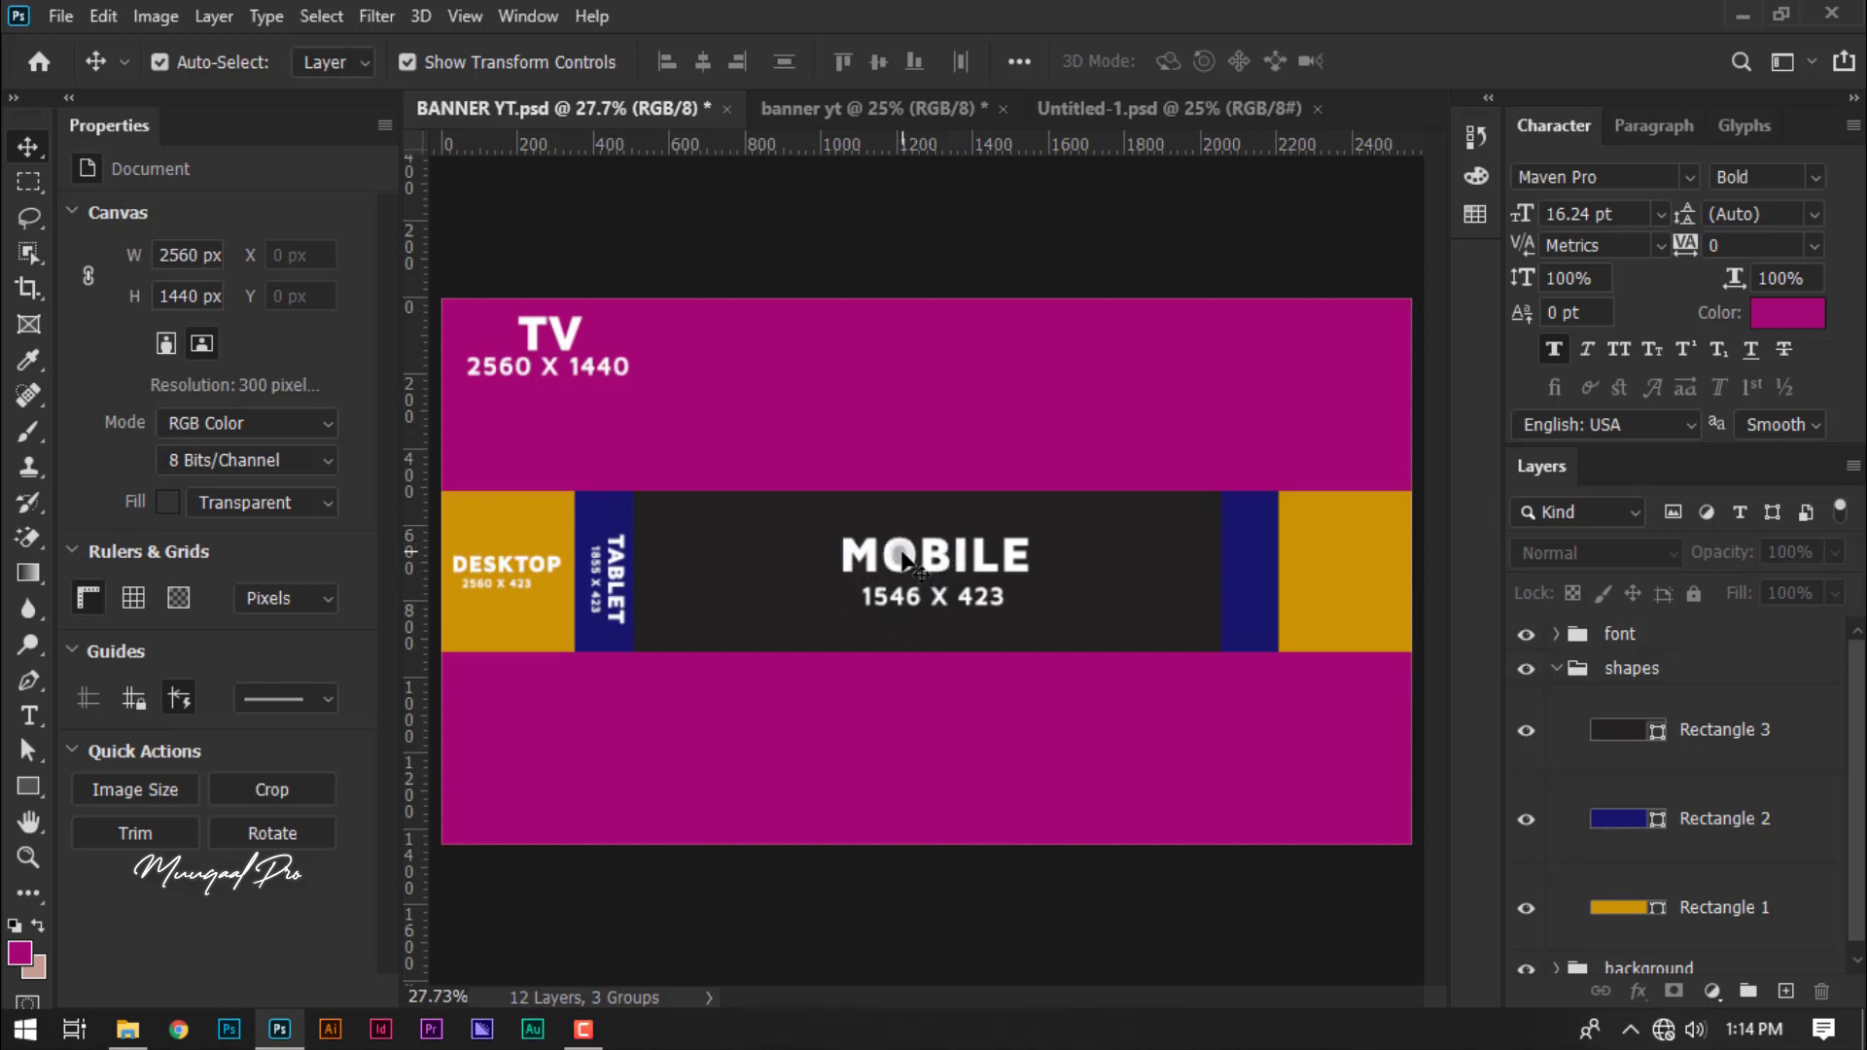
key(ctrl+shift+Tab)
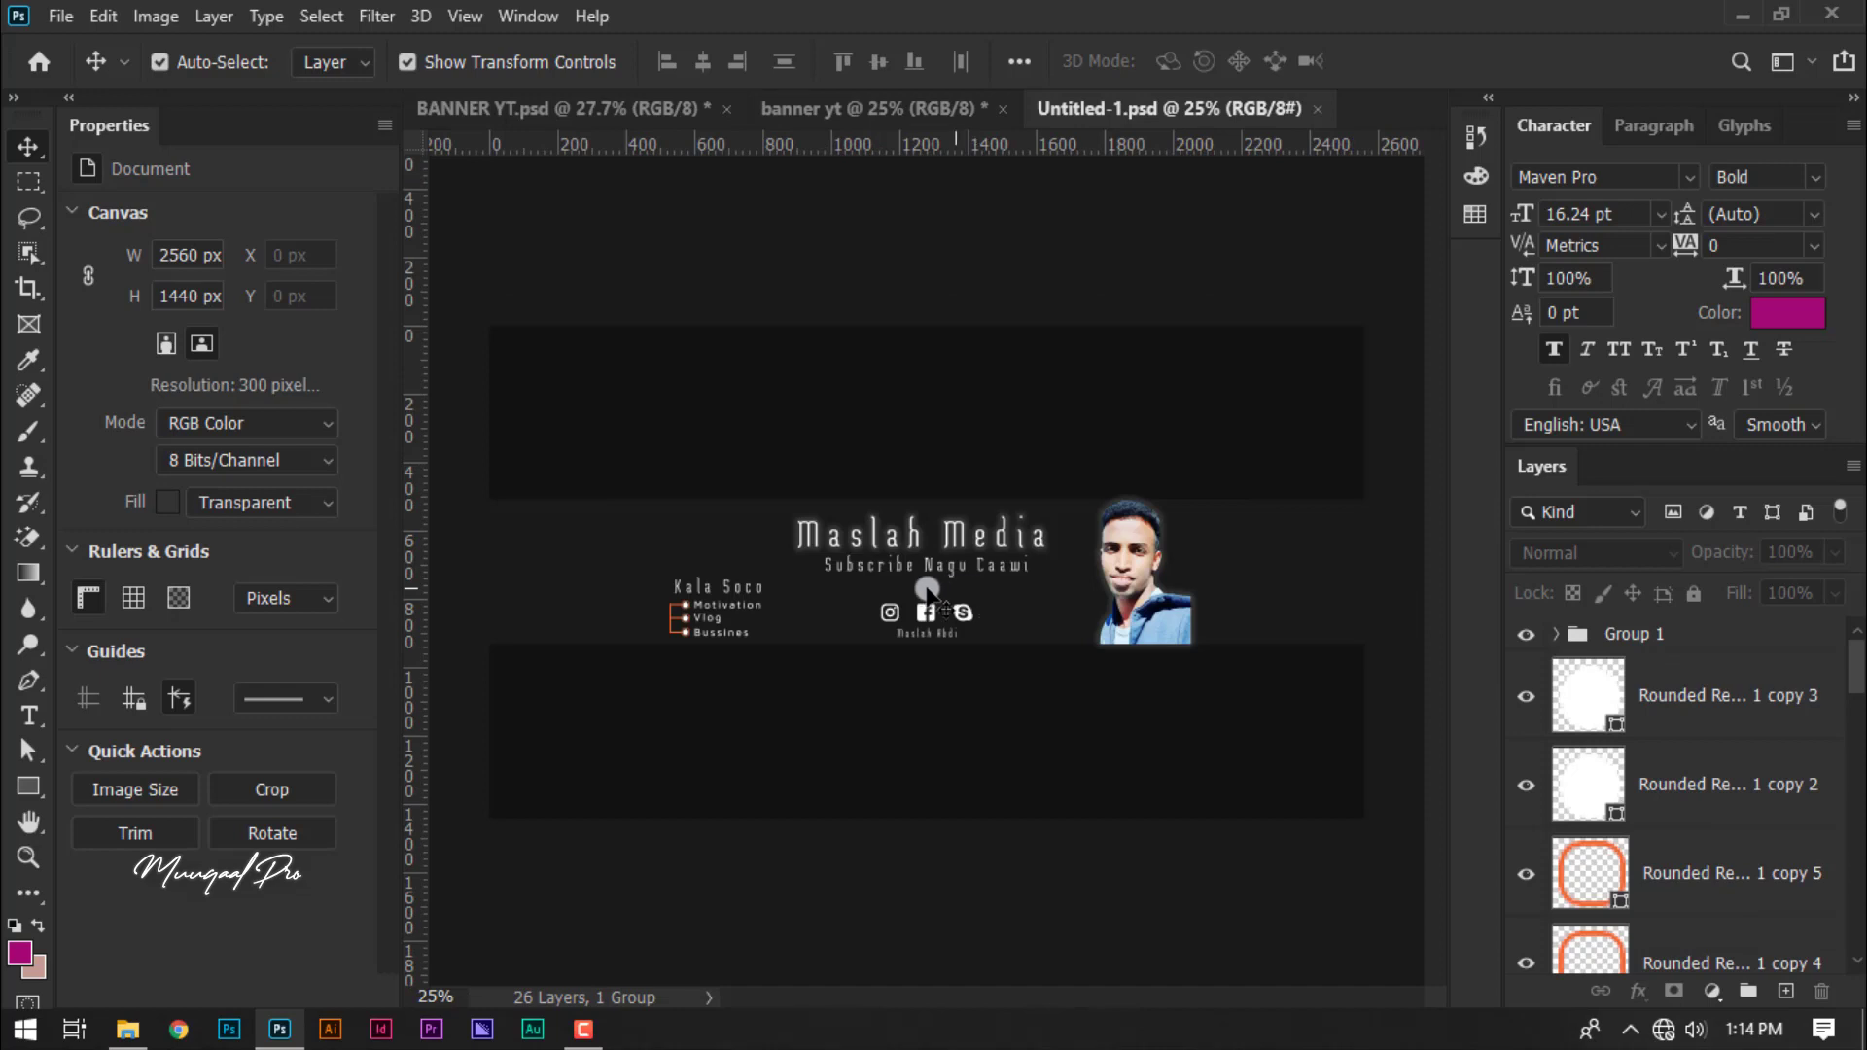